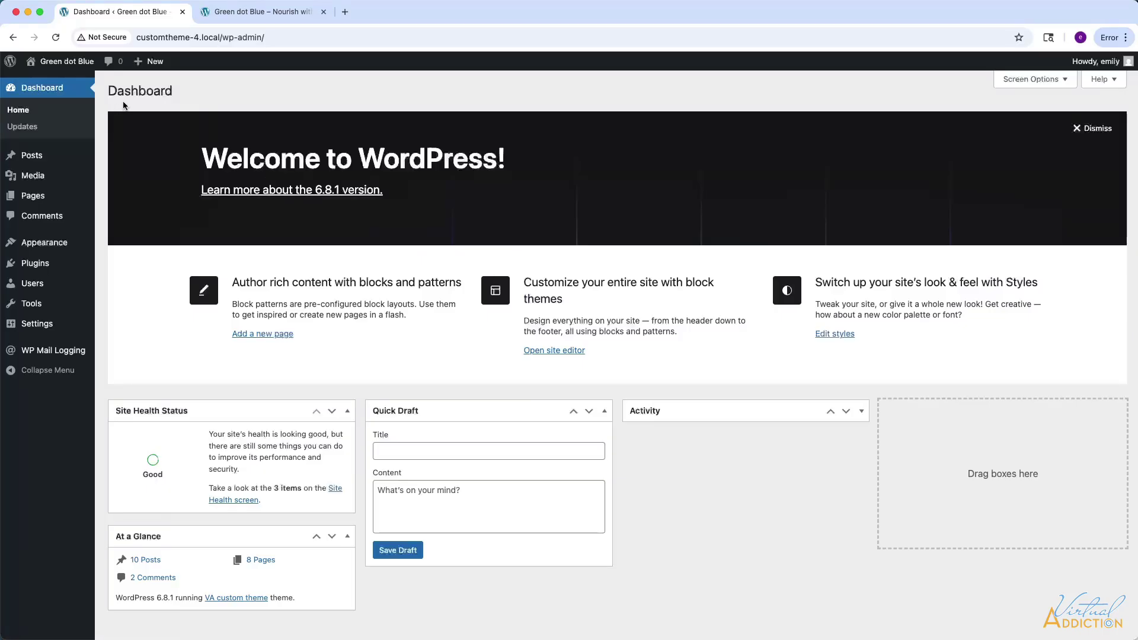
Switch to the live Green dot Blue site and open the Vibrant Power Bowl post from its Recipes page.
click(261, 12)
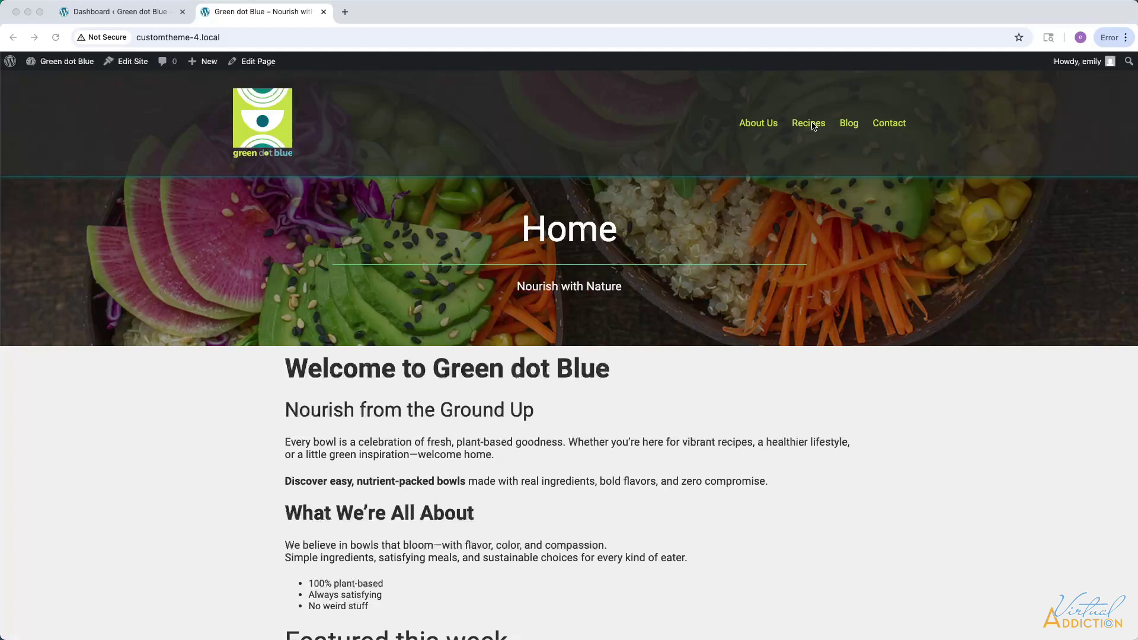
click(811, 124)
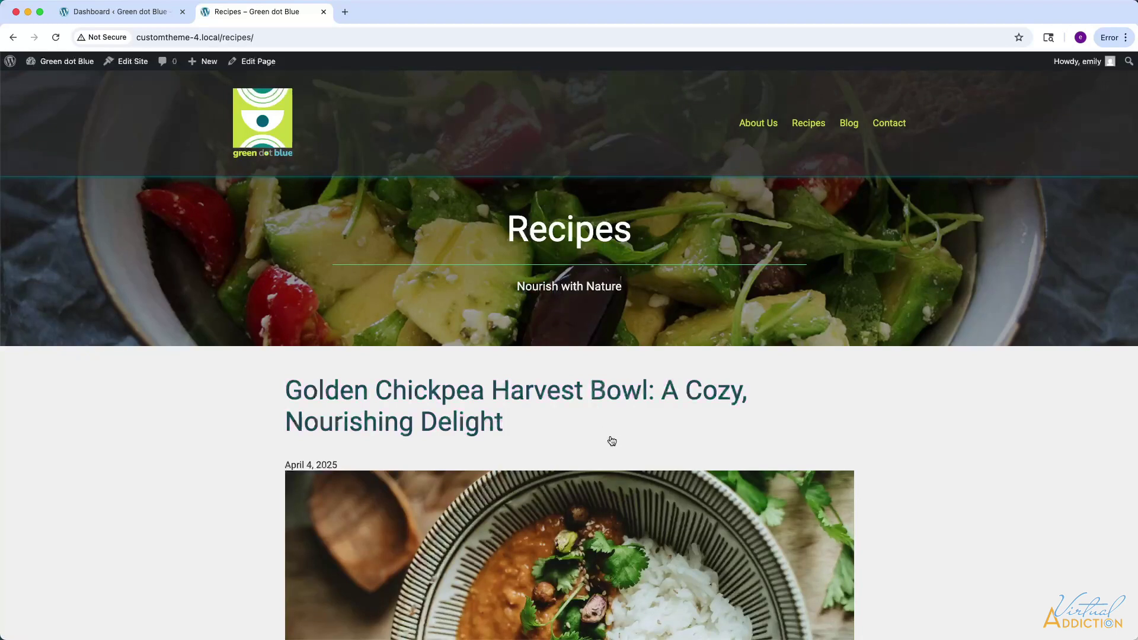
scroll(646, 493, down, 10)
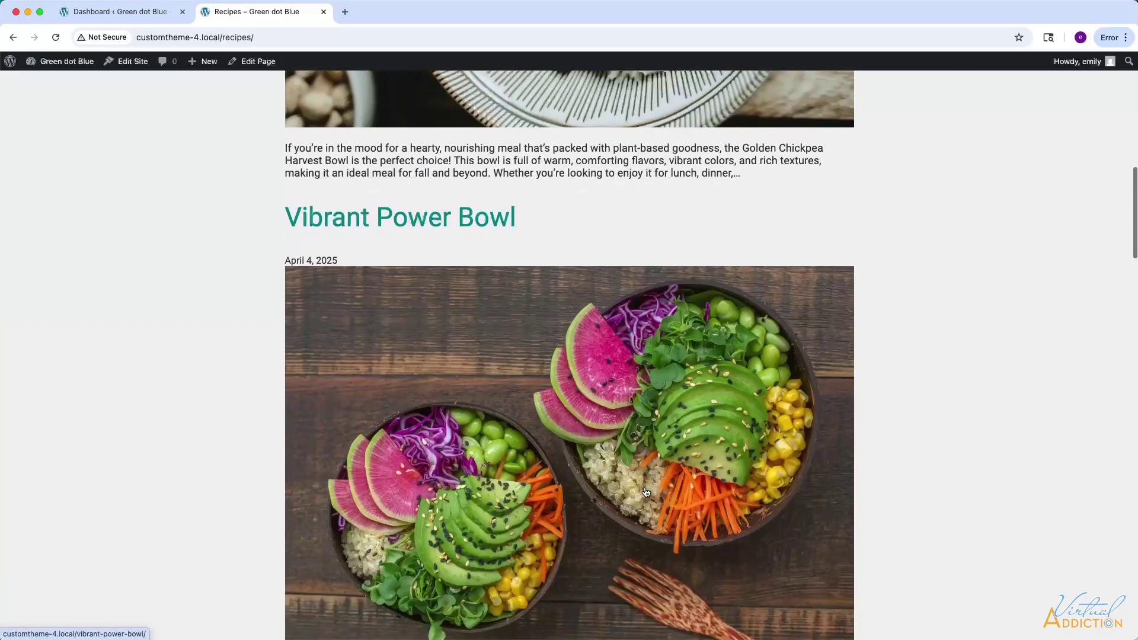
click(480, 297)
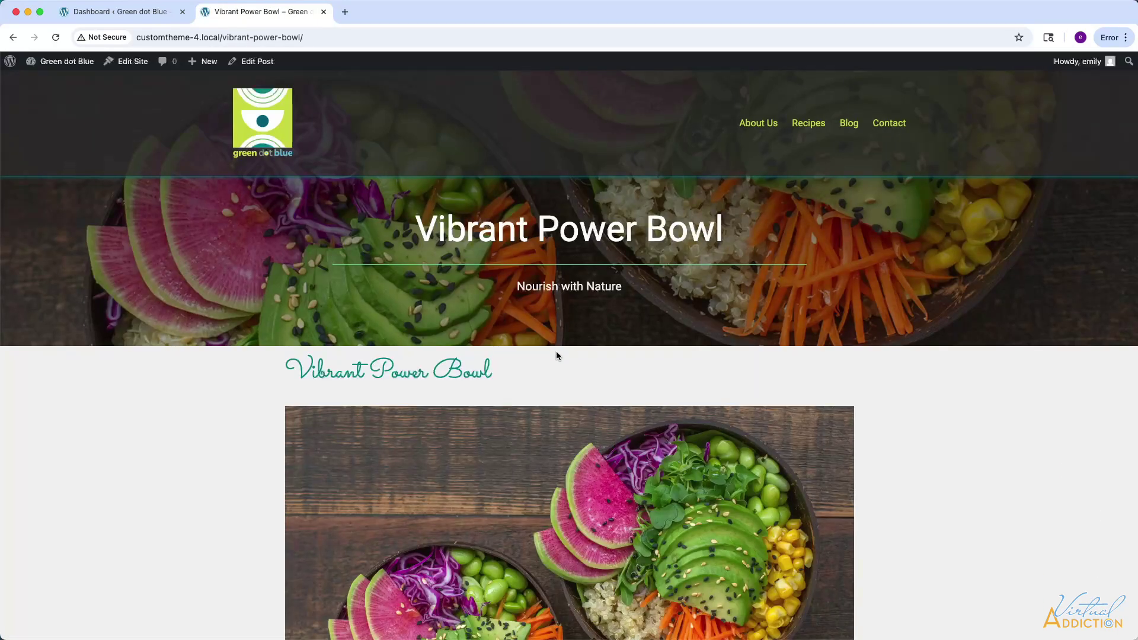
Examine how the Vibrant Power Bowl post displays its cover, repeated title, featured image, ingredients and instructions.
scroll(558, 382, down, 2)
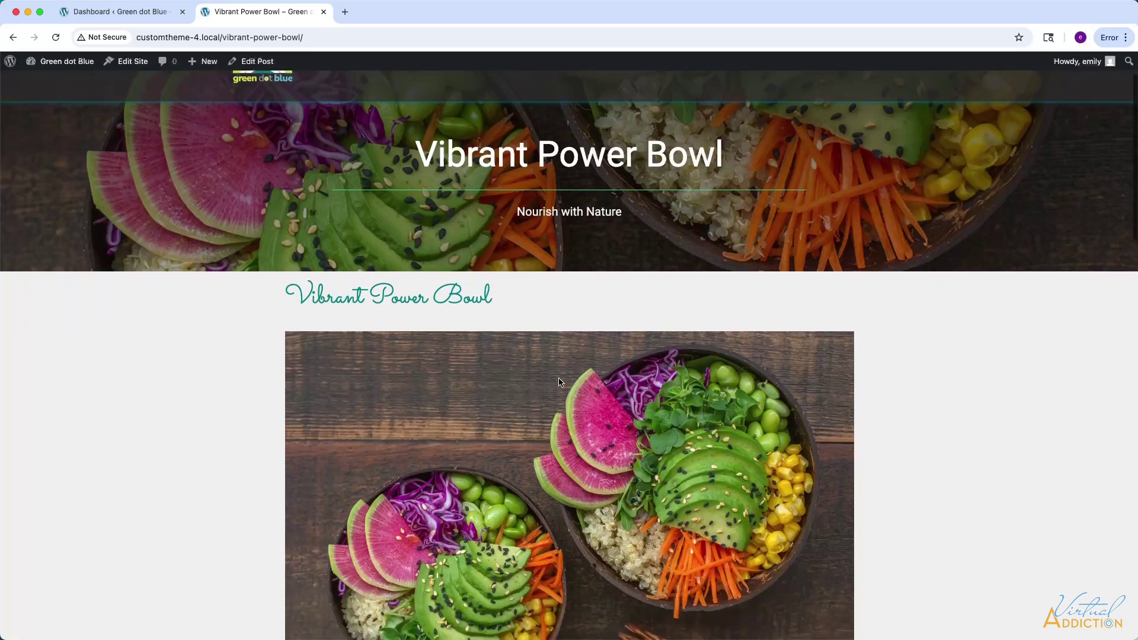
scroll(408, 345, up, 1)
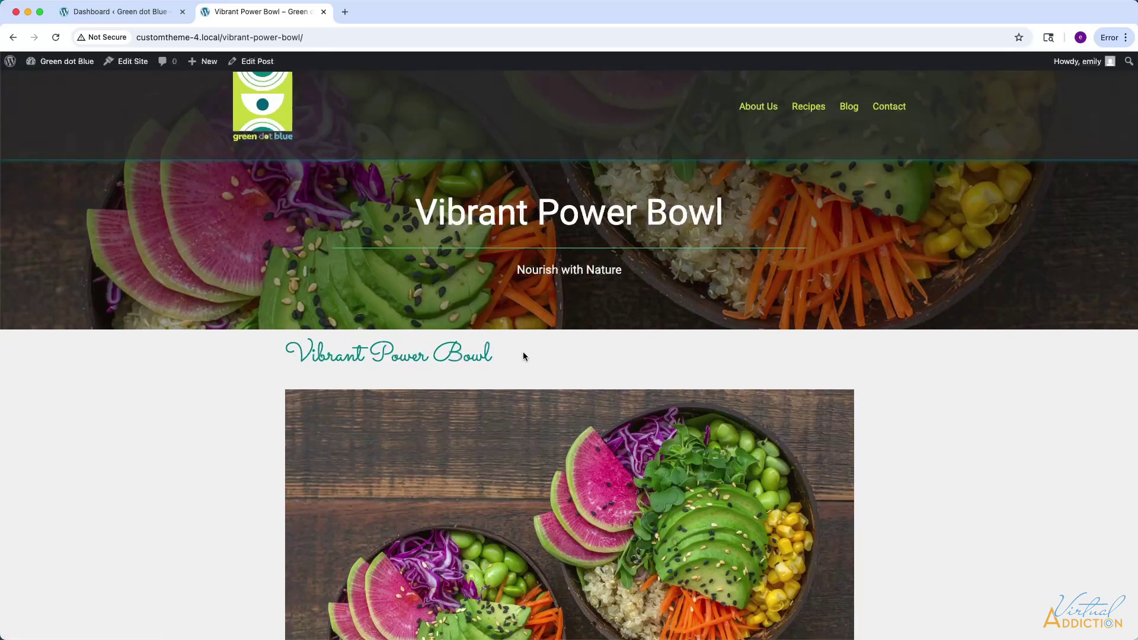
scroll(537, 371, down, 4)
scroll(539, 373, up, 2)
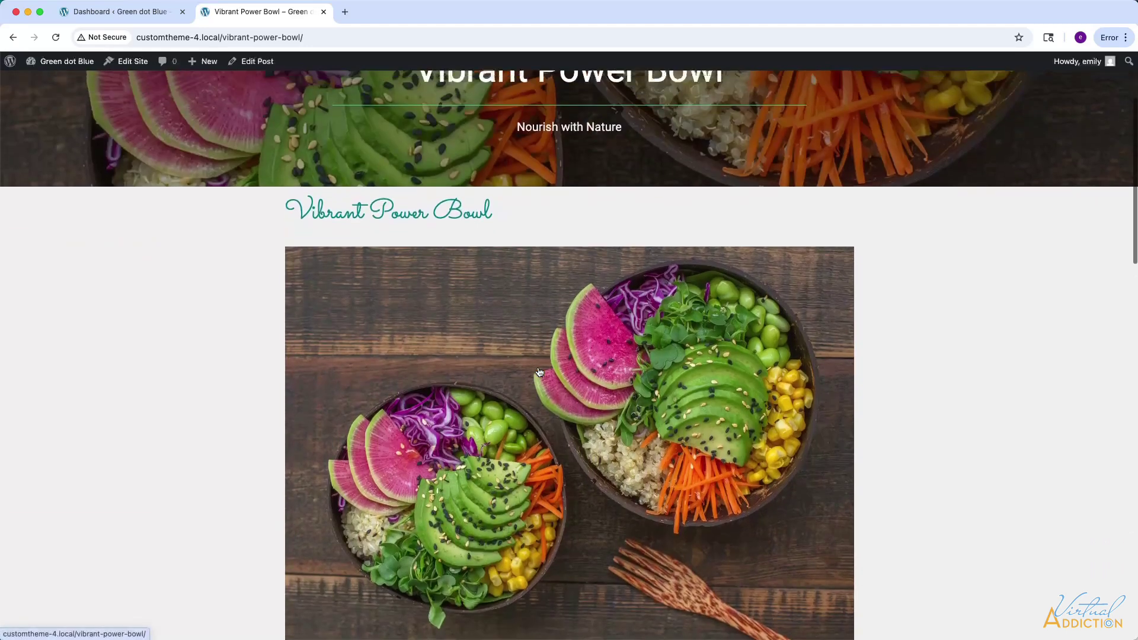
scroll(539, 372, up, 3)
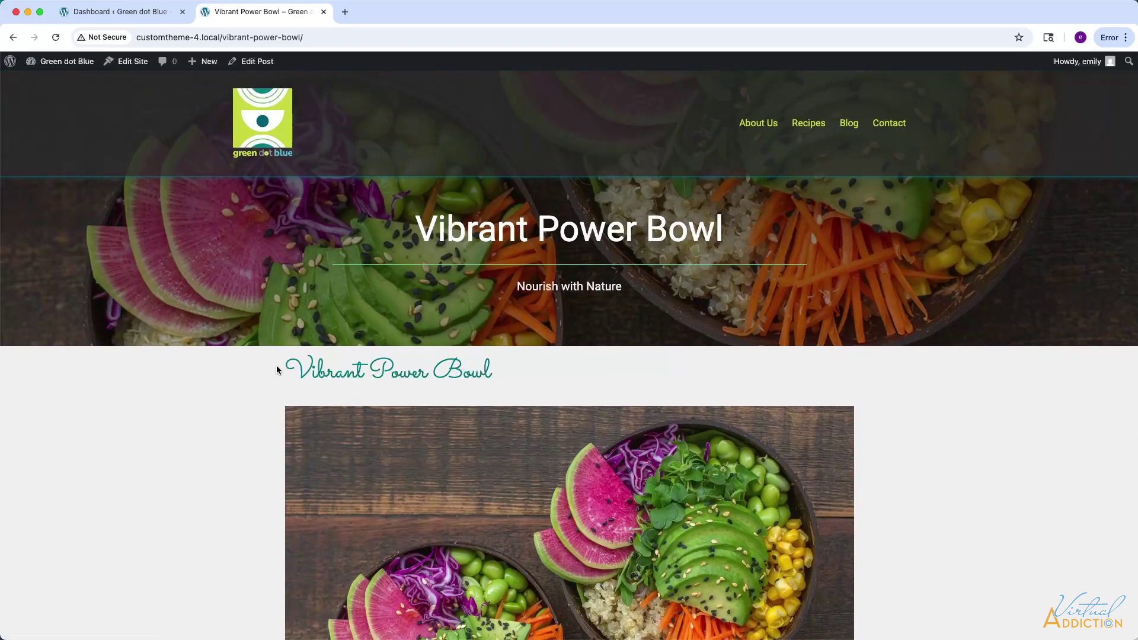
drag(277, 369, 516, 367)
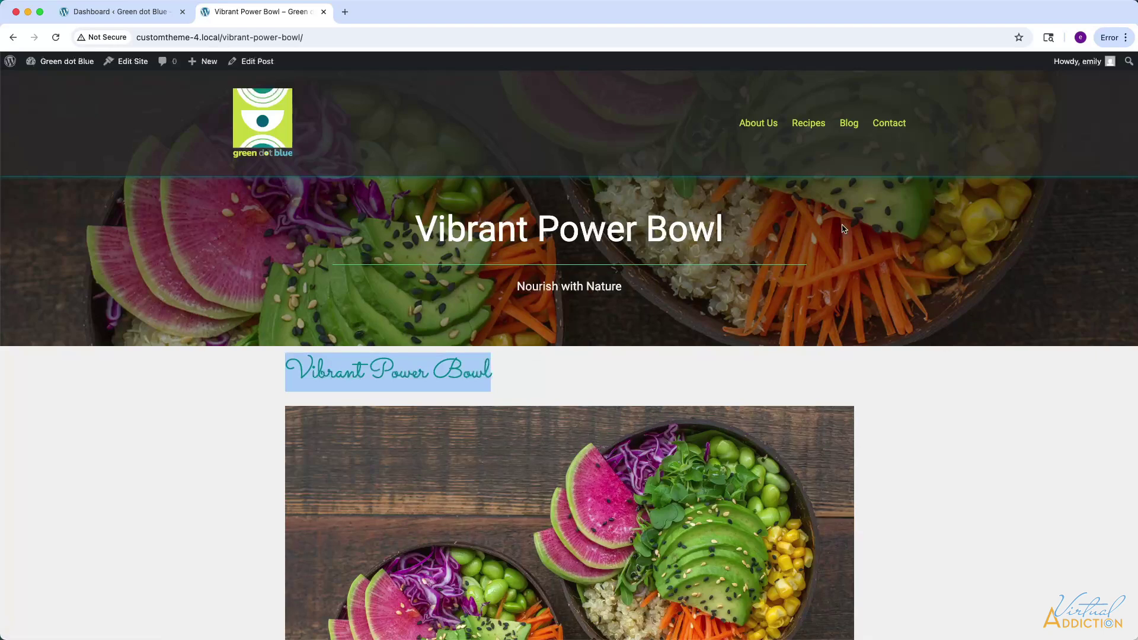
scroll(993, 495, down, 9)
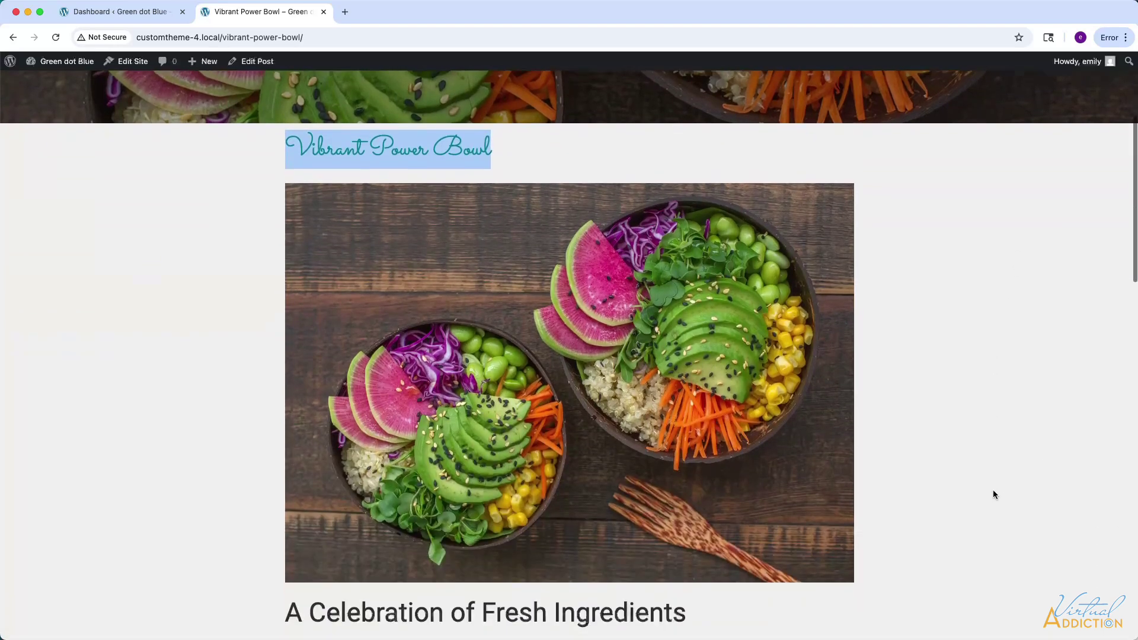
scroll(993, 494, down, 3)
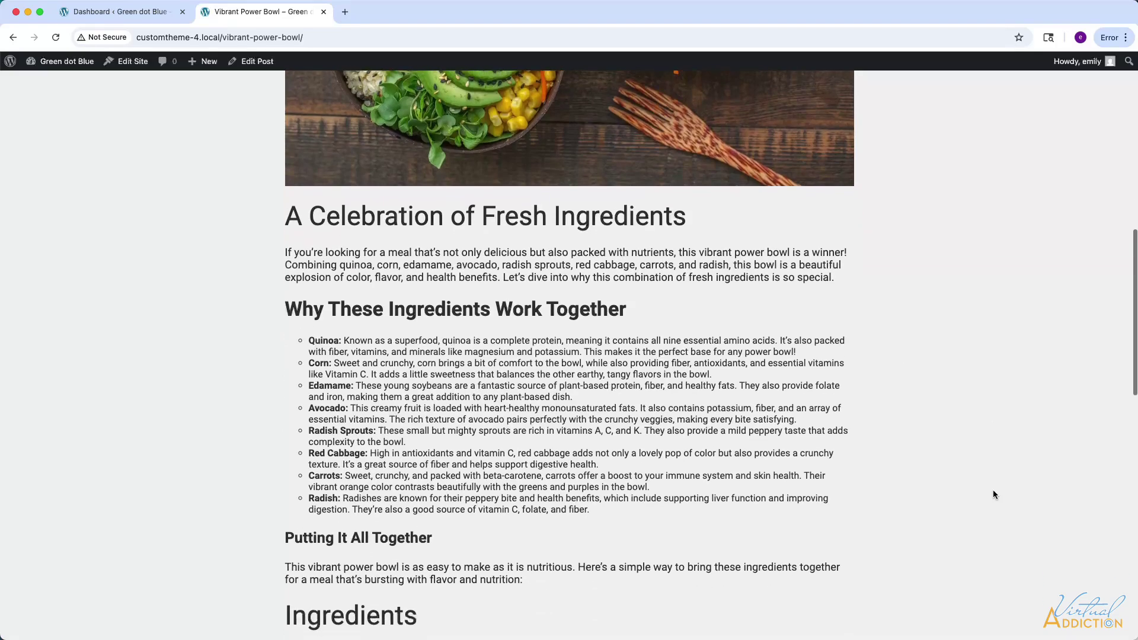
scroll(993, 494, down, 1)
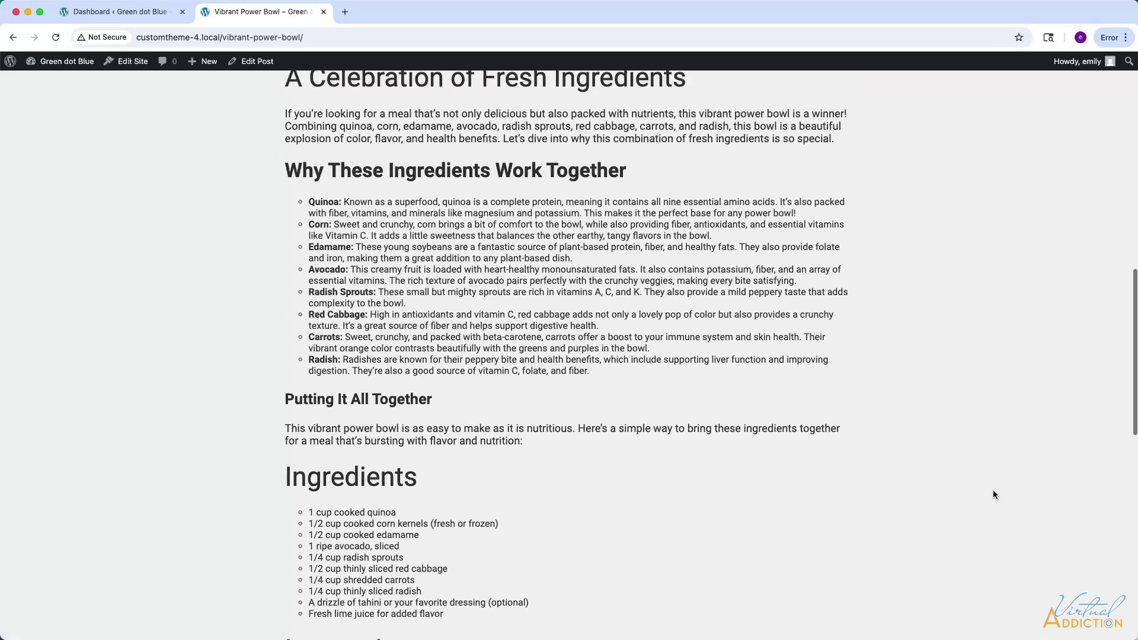
scroll(996, 392, down, 2)
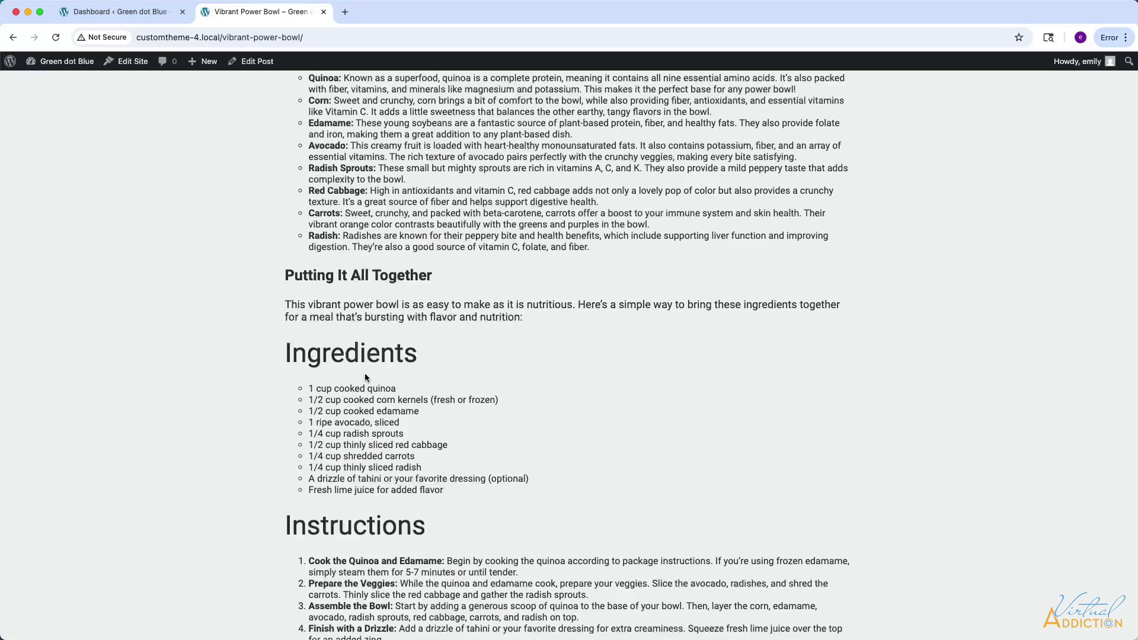
scroll(436, 475, down, 2)
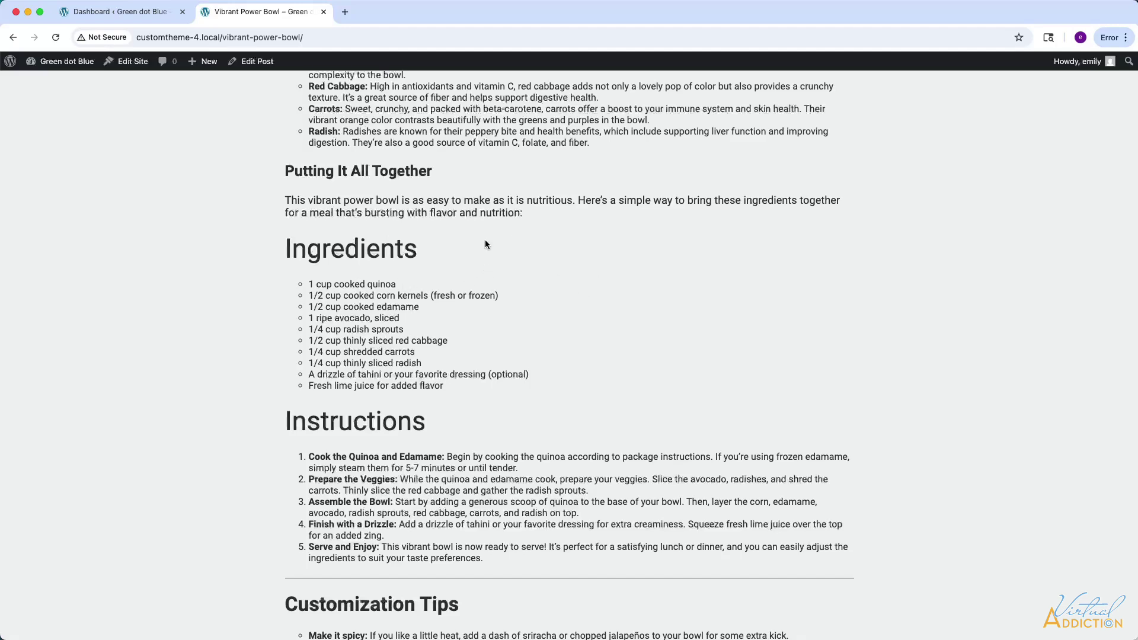
Return to the WordPress admin and add a Single Posts template in the site editor, starting from the offered pattern with the Title cover.
click(132, 16)
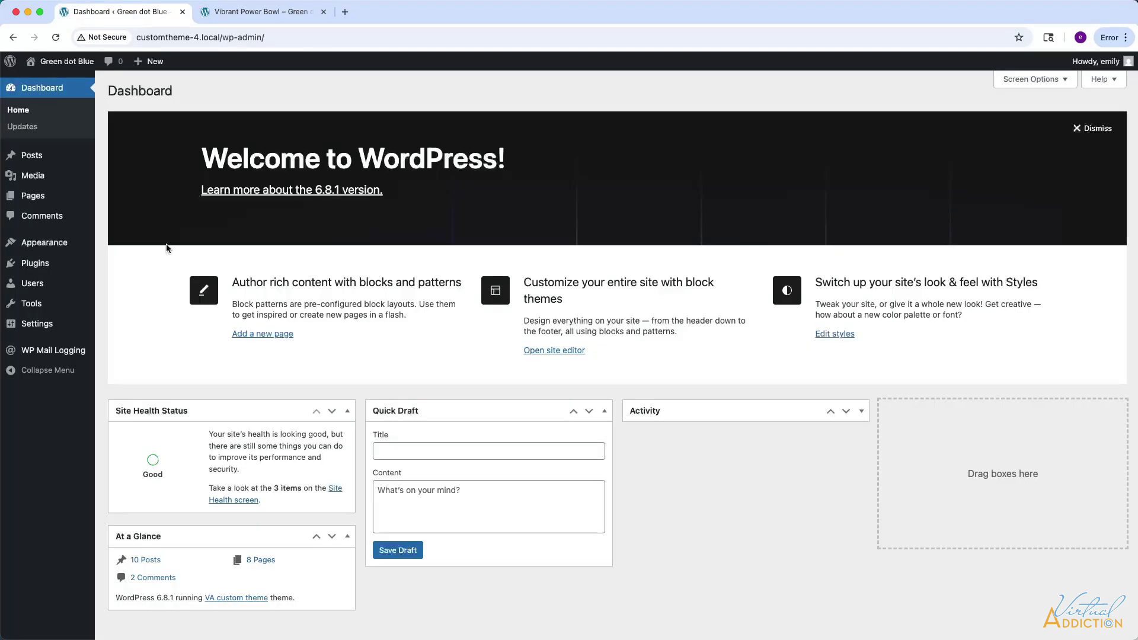
mouse_move(50, 248)
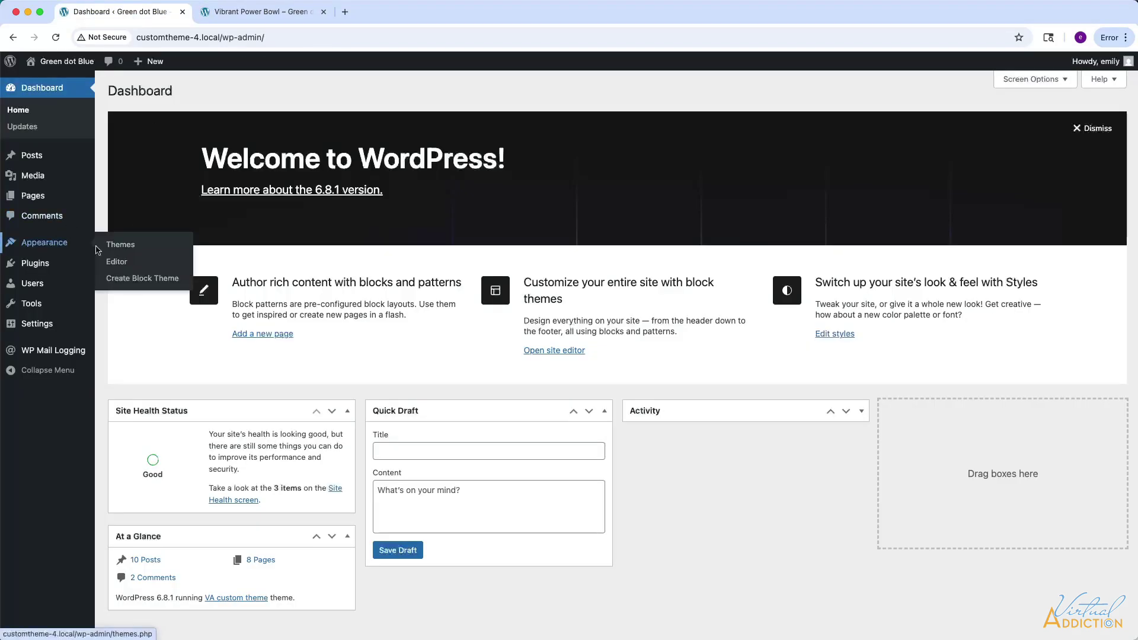
click(116, 263)
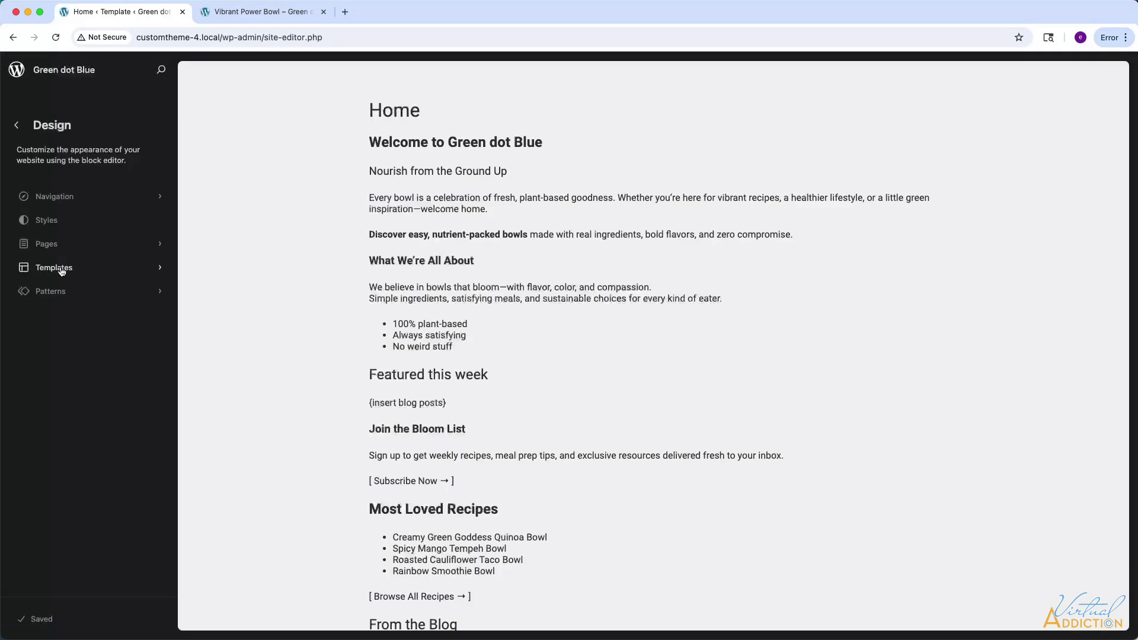
click(60, 270)
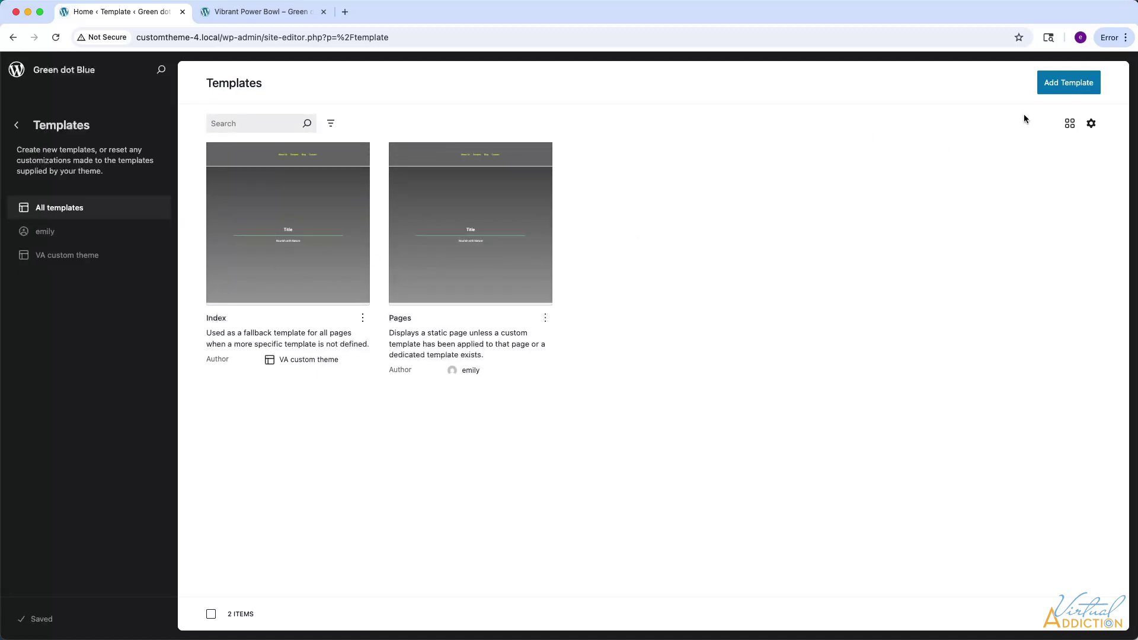
click(1066, 84)
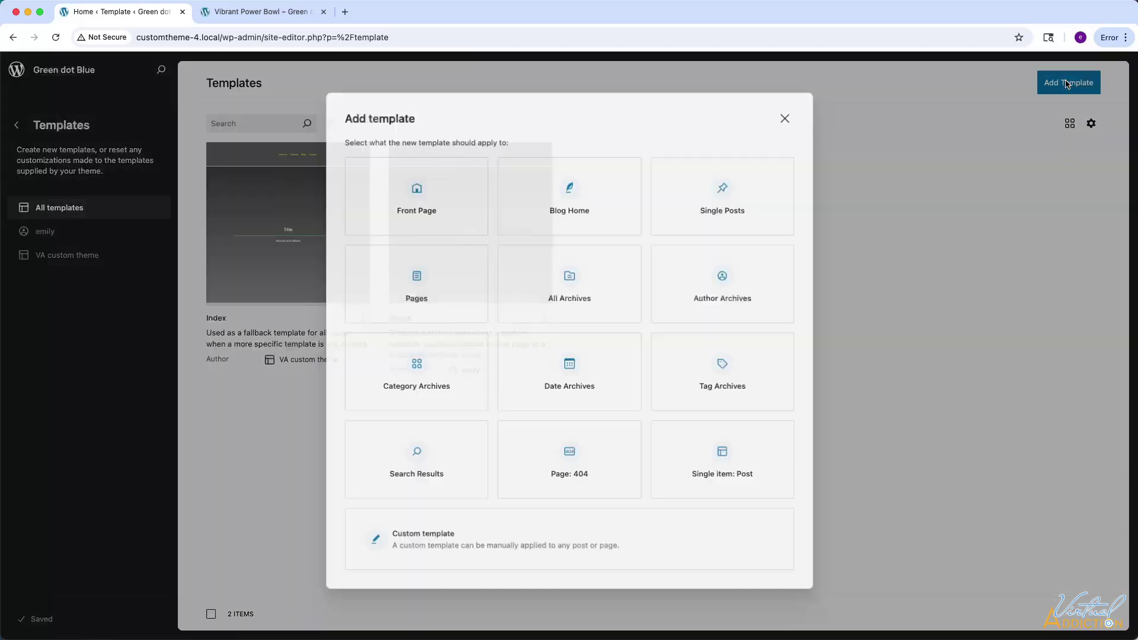
click(723, 198)
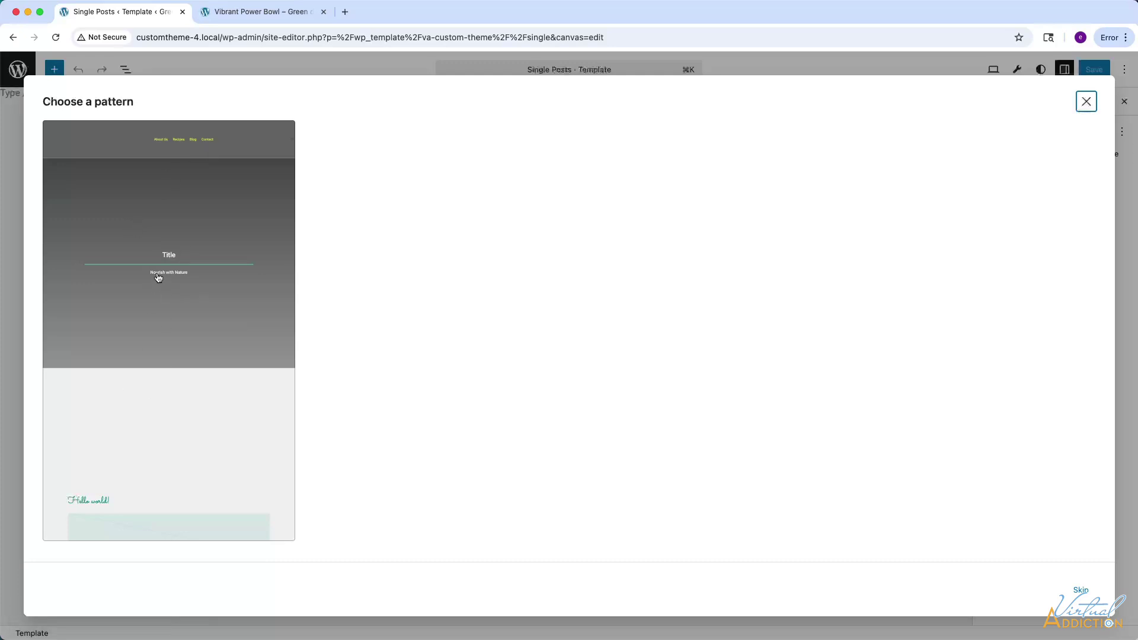
click(180, 254)
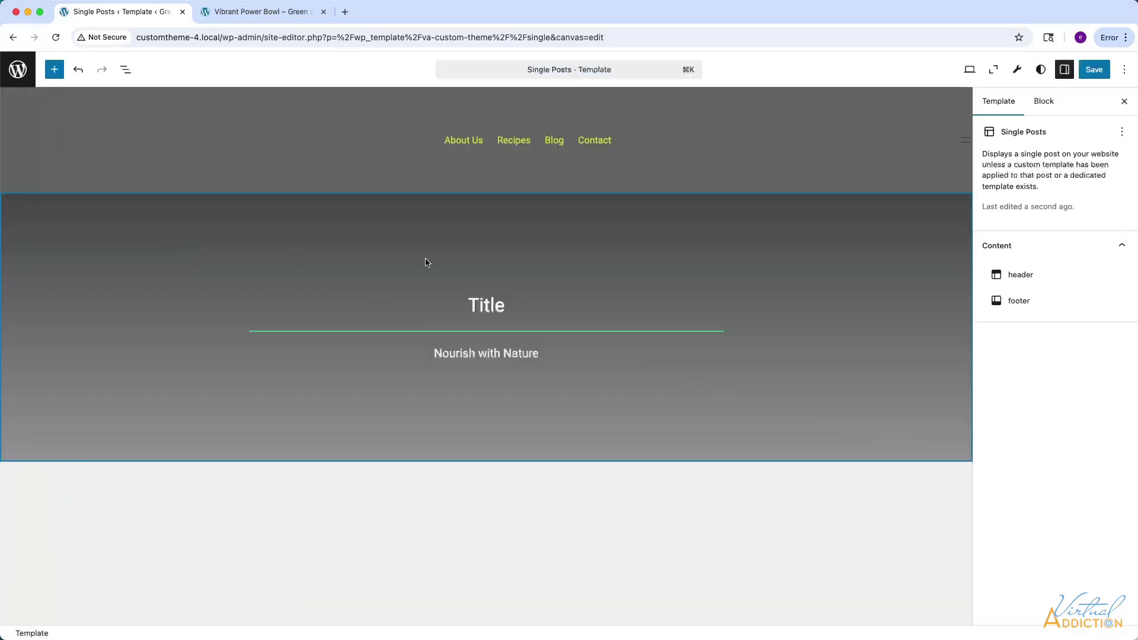
Delete the Query Loop block from the Group in the Single Posts template.
scroll(568, 430, down, 3)
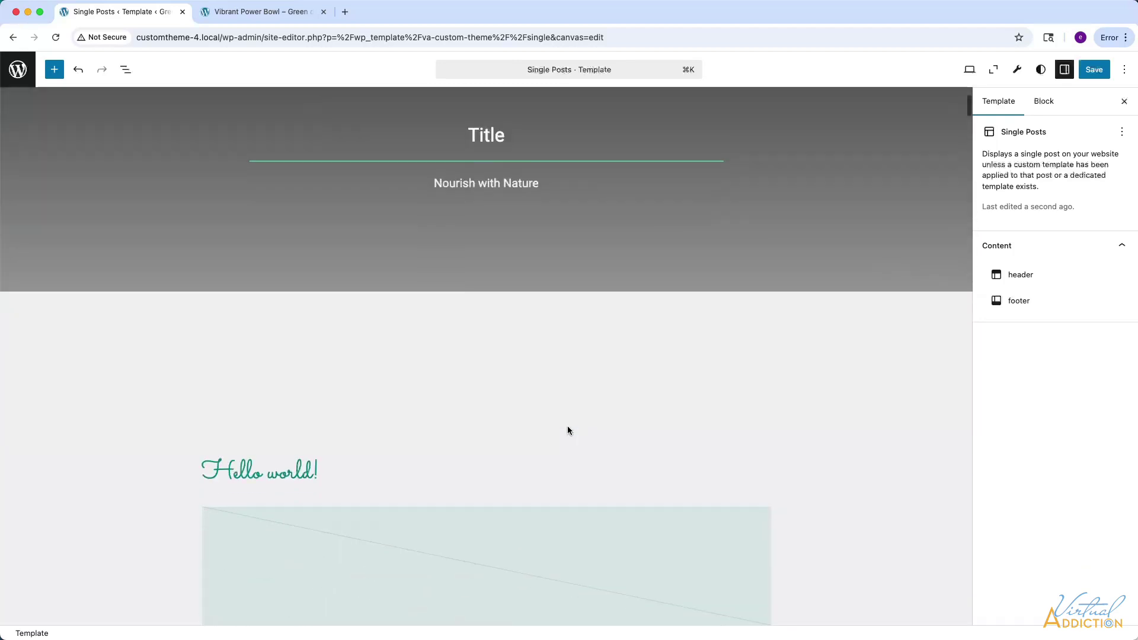
scroll(567, 429, down, 10)
scroll(575, 417, up, 15)
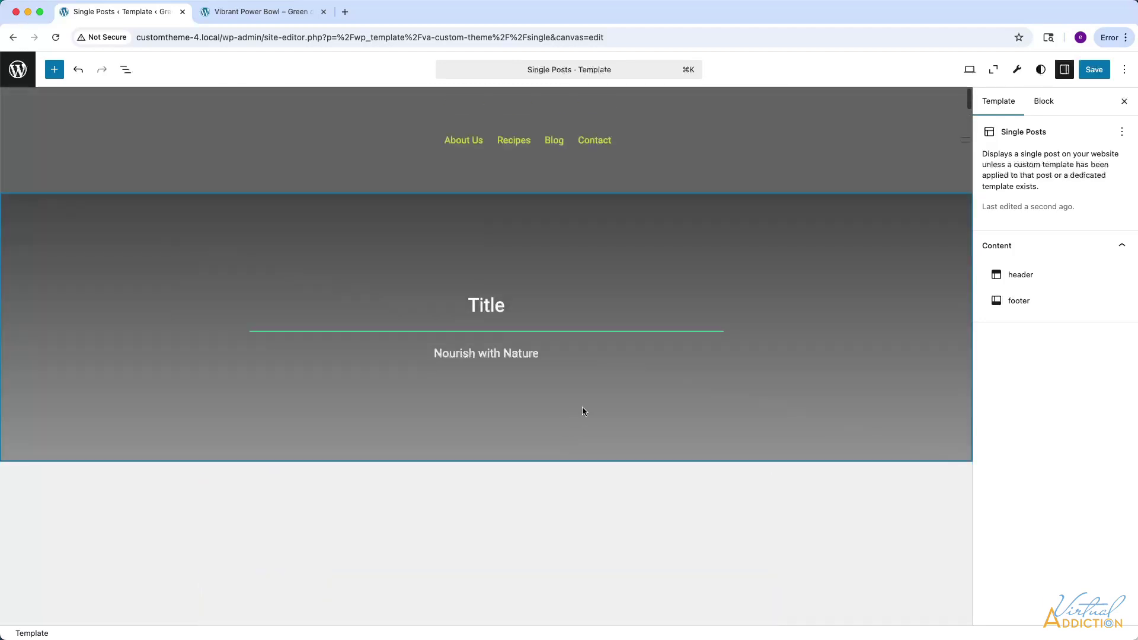
click(125, 70)
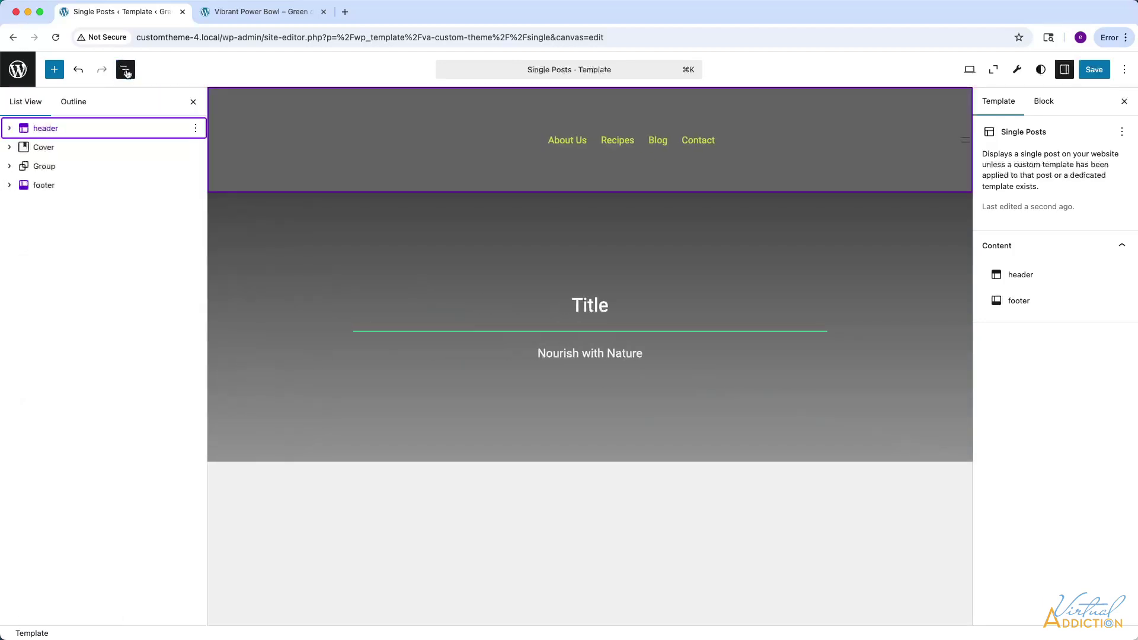
click(45, 166)
scroll(688, 556, down, 10)
scroll(688, 556, down, 15)
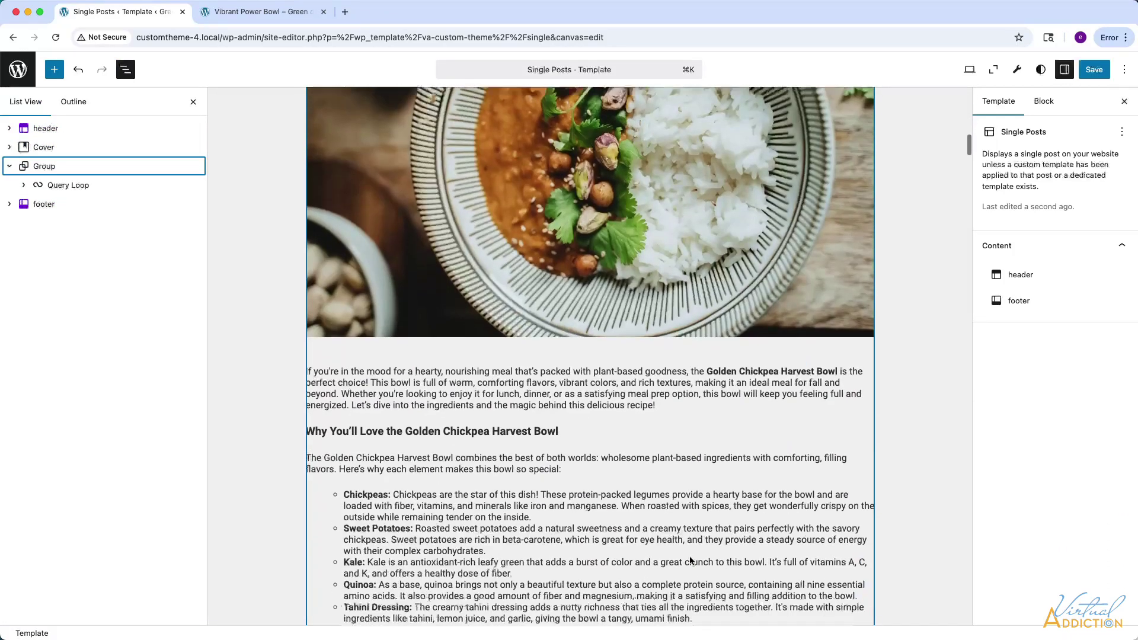
scroll(689, 556, up, 12)
scroll(689, 556, up, 15)
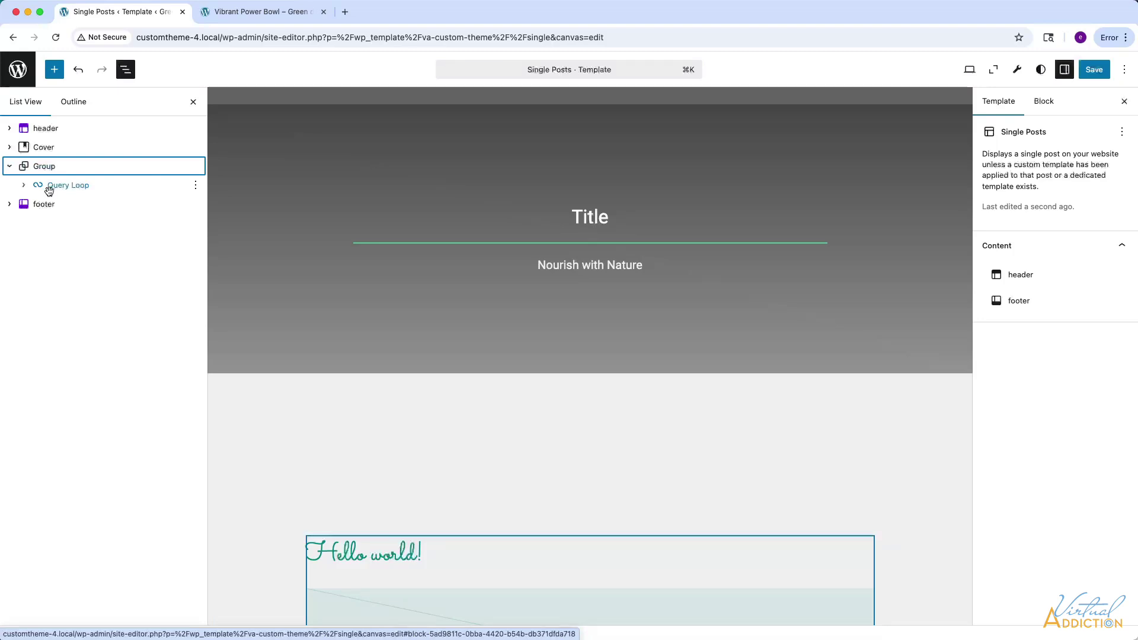
click(196, 189)
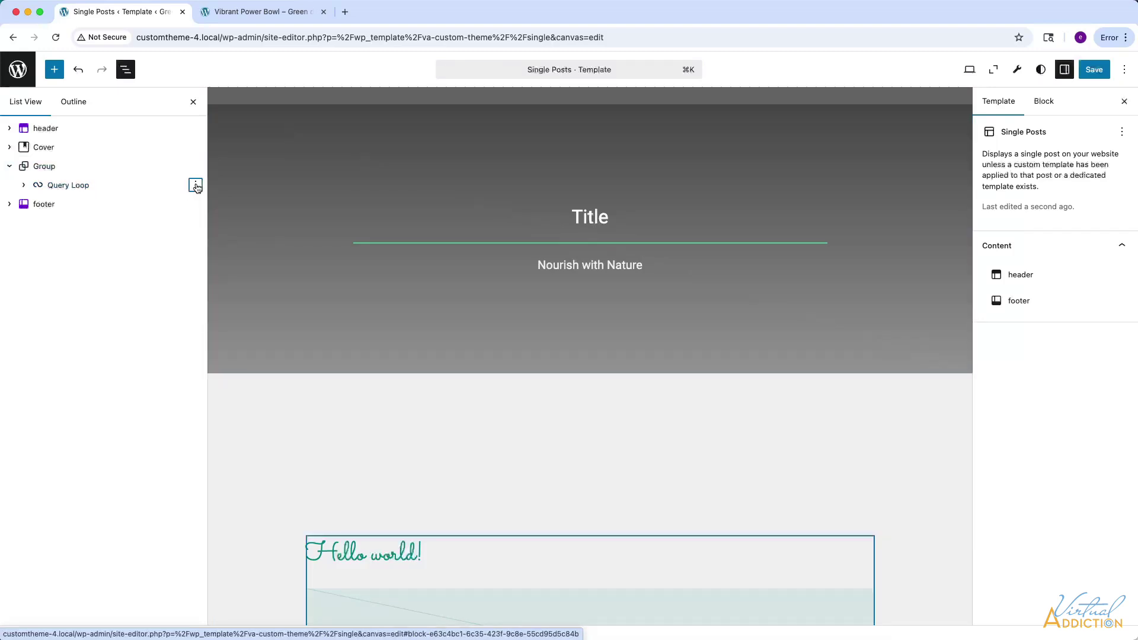
click(205, 474)
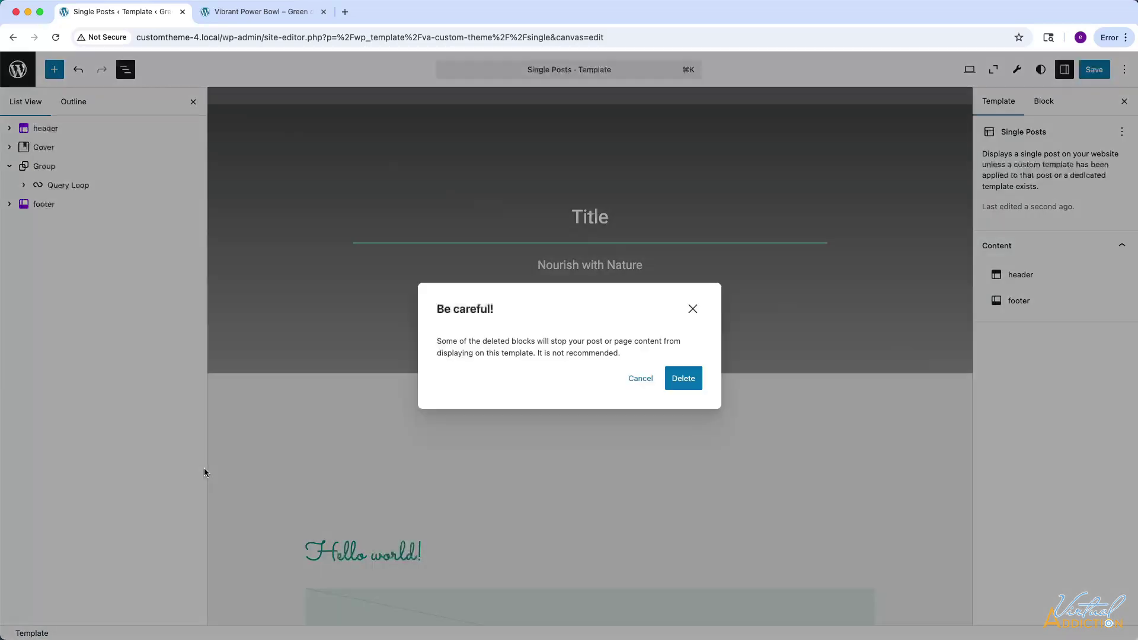
click(681, 382)
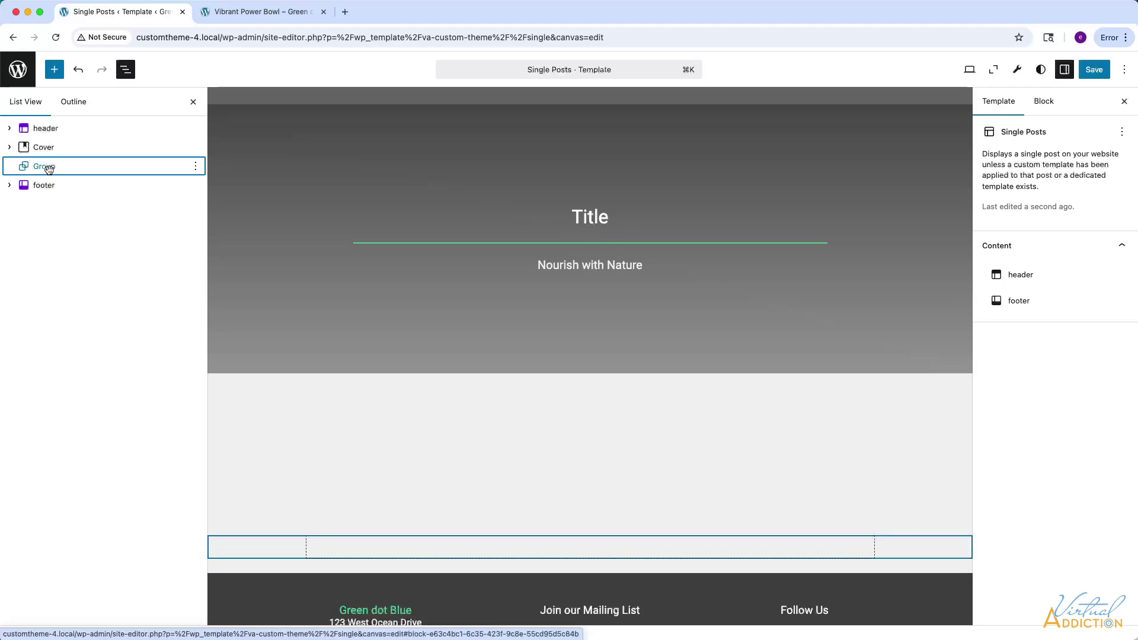
Insert a Content block inside the empty Group and save the Single Posts template.
click(196, 168)
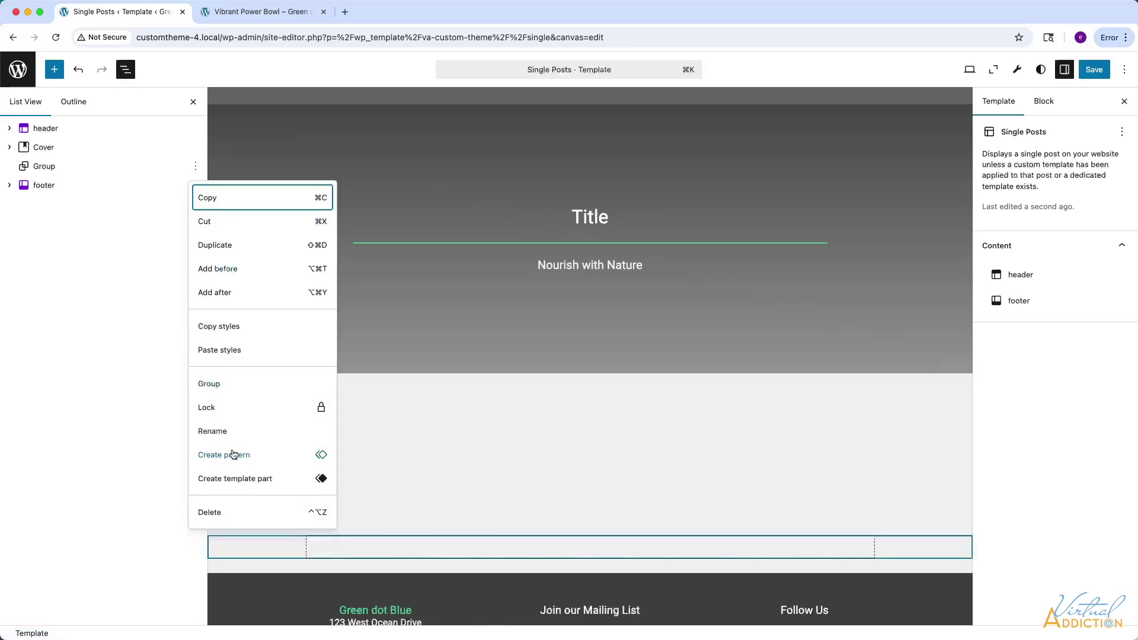
click(48, 166)
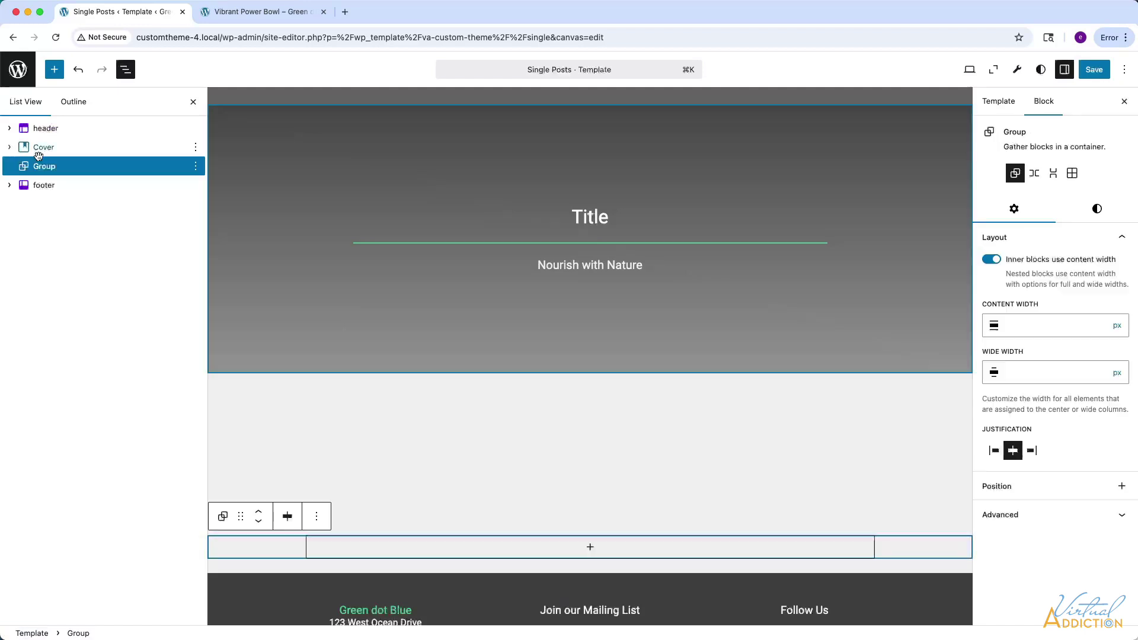
click(590, 548)
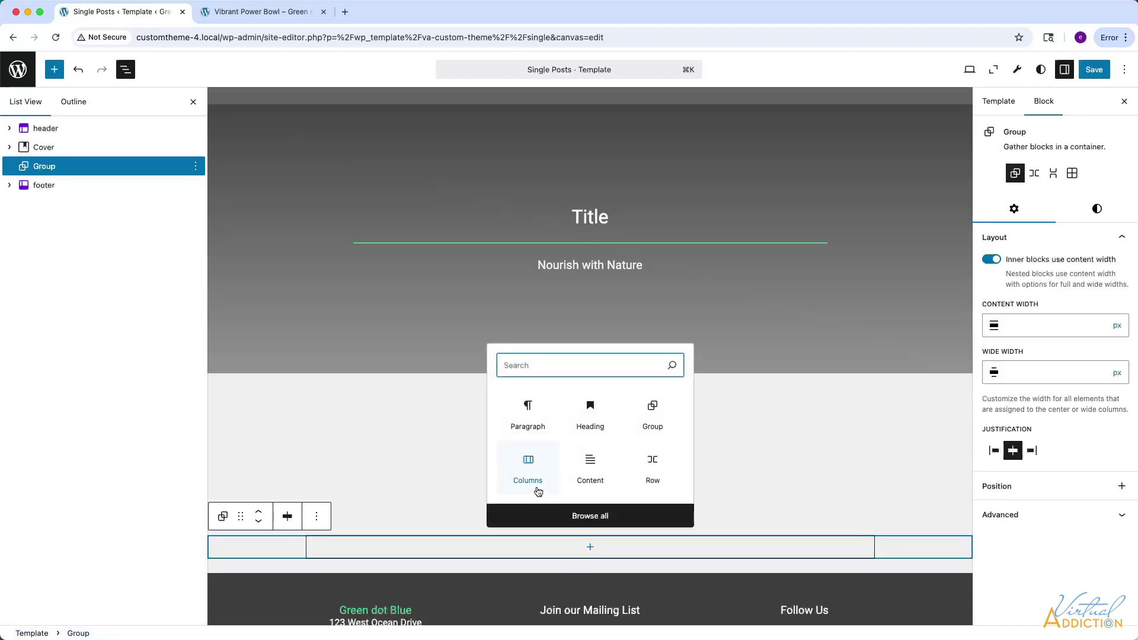
text(/cont)
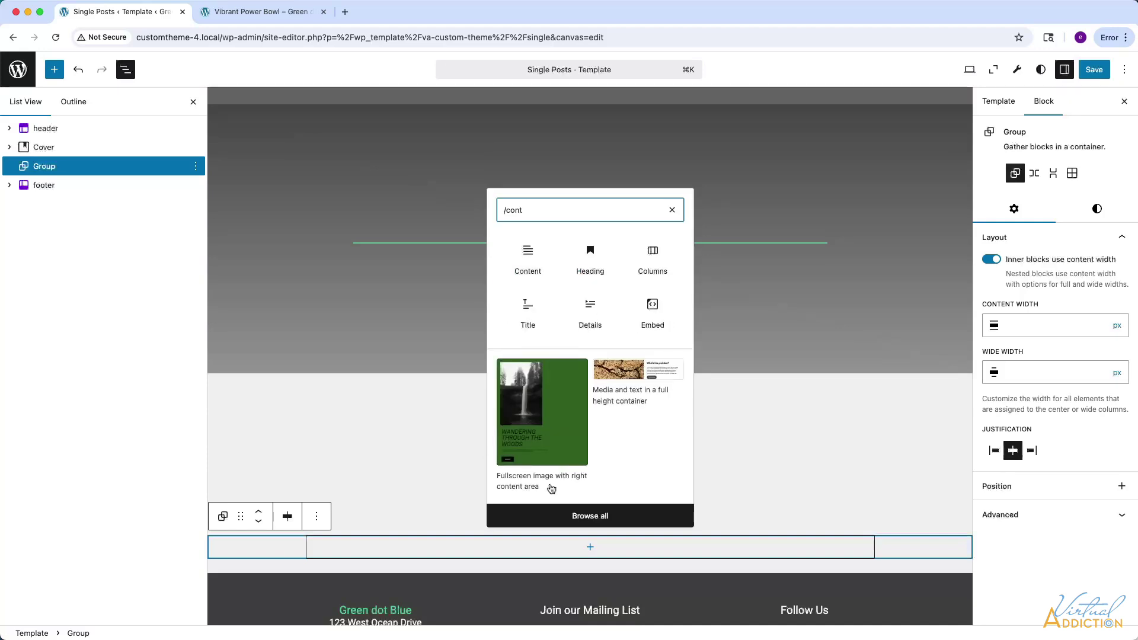
click(527, 256)
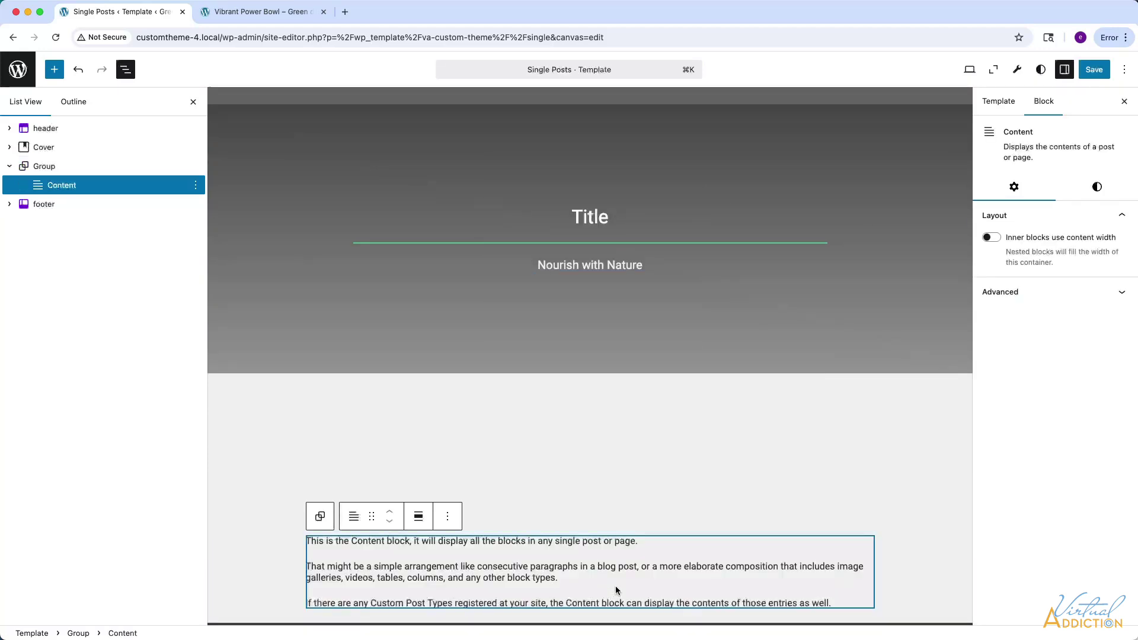
click(1096, 70)
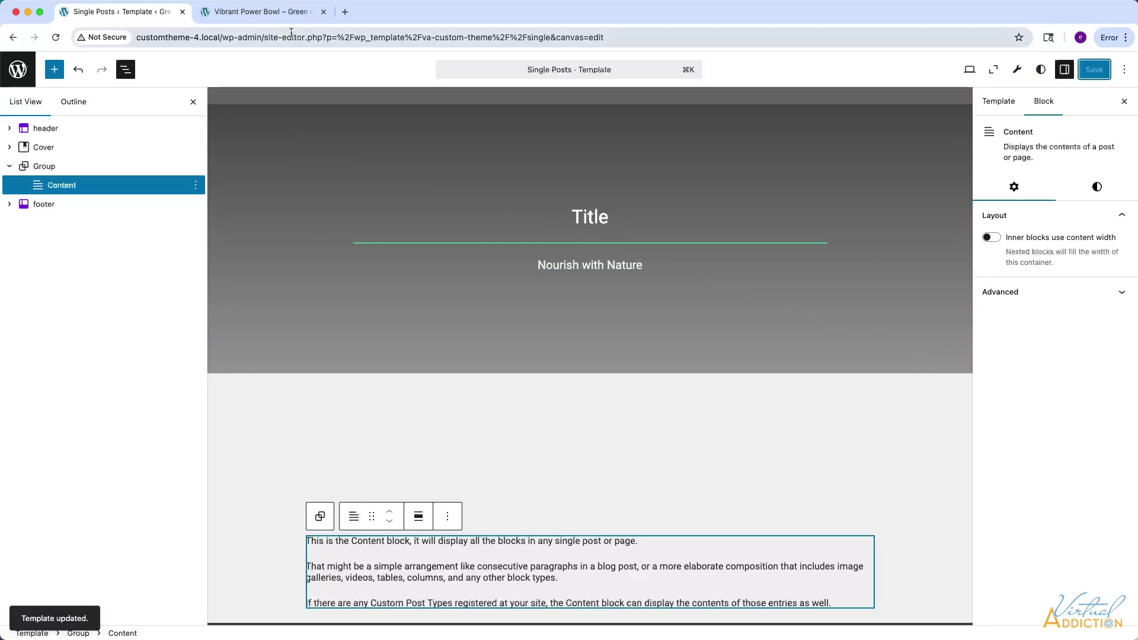
Reload the Vibrant Power Bowl post and examine its layout under the new template, down to the Ingredients and Instructions sections.
click(264, 13)
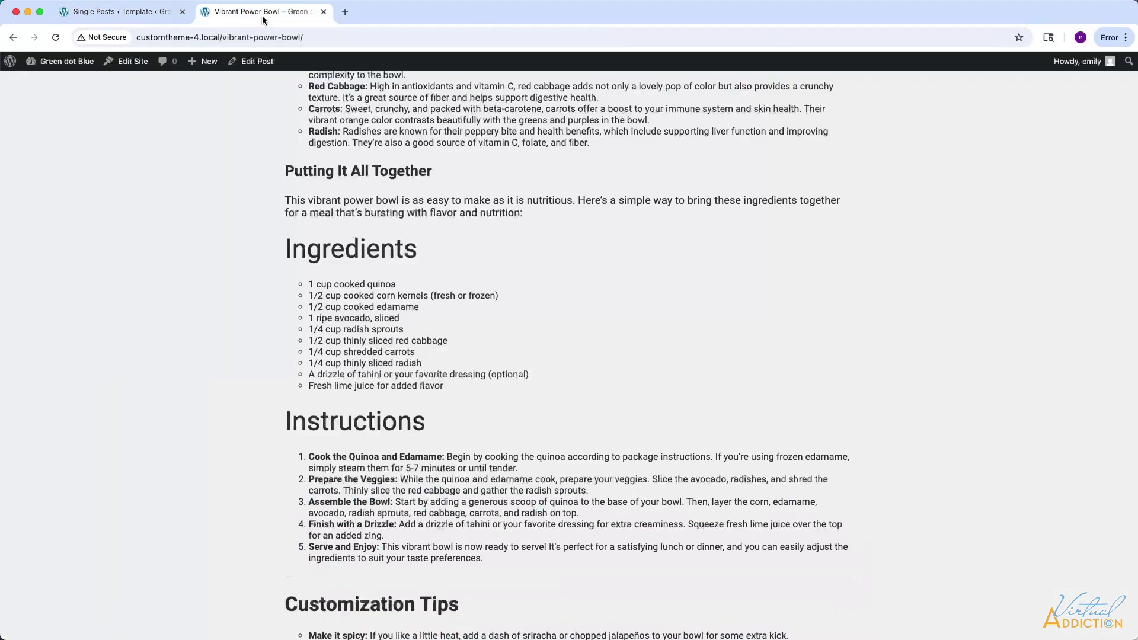
scroll(742, 305, up, 15)
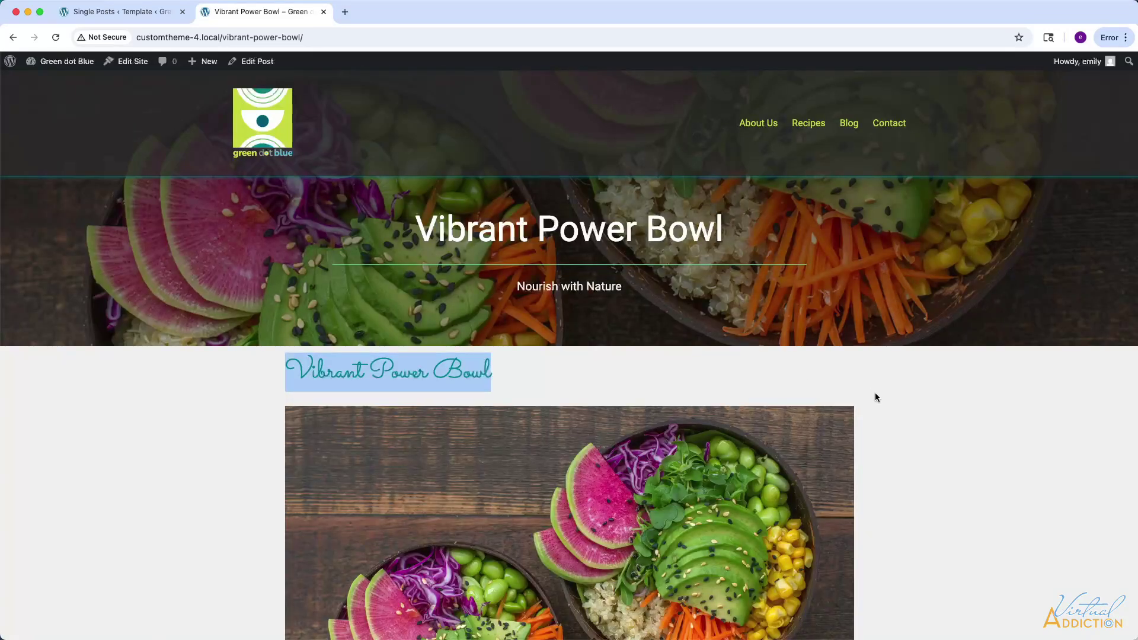
click(56, 38)
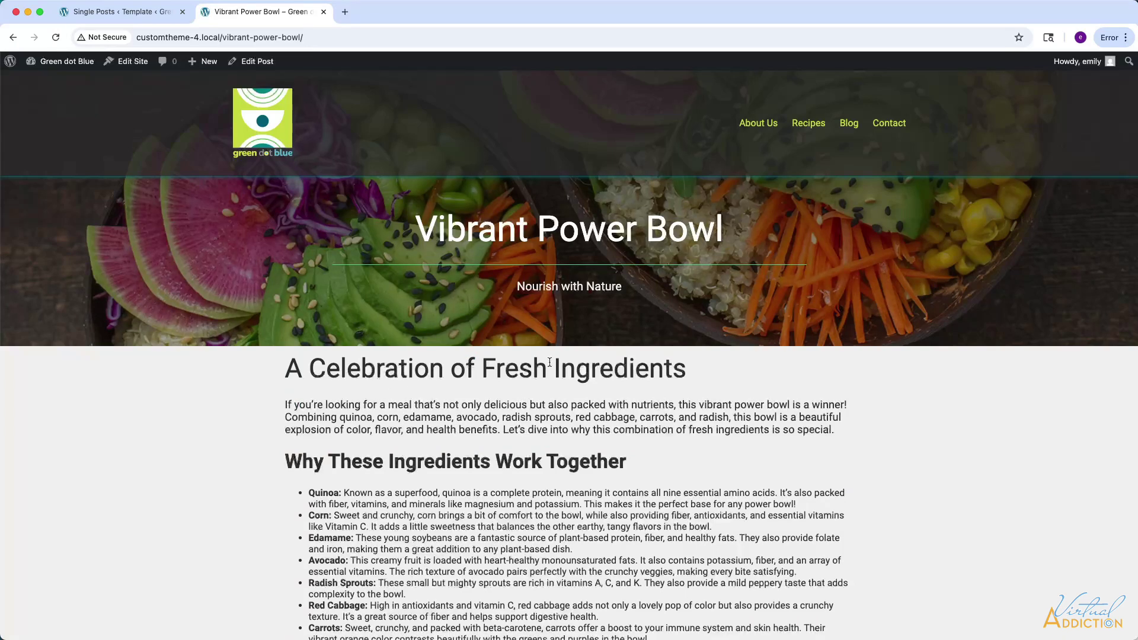
scroll(591, 419, down, 5)
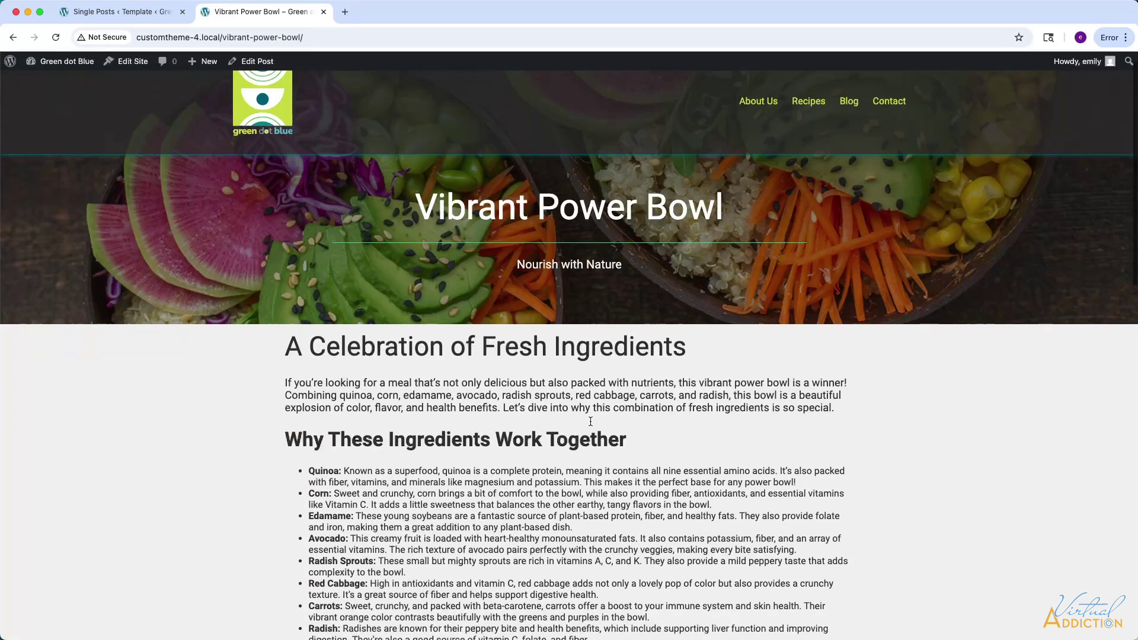
scroll(590, 421, down, 12)
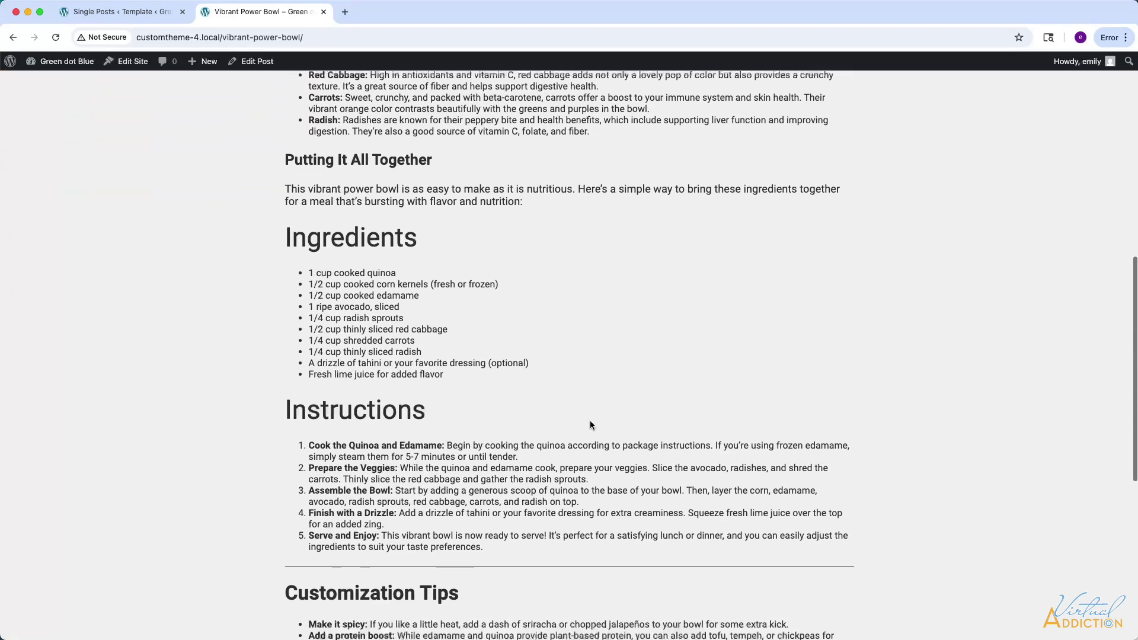
scroll(590, 421, up, 7)
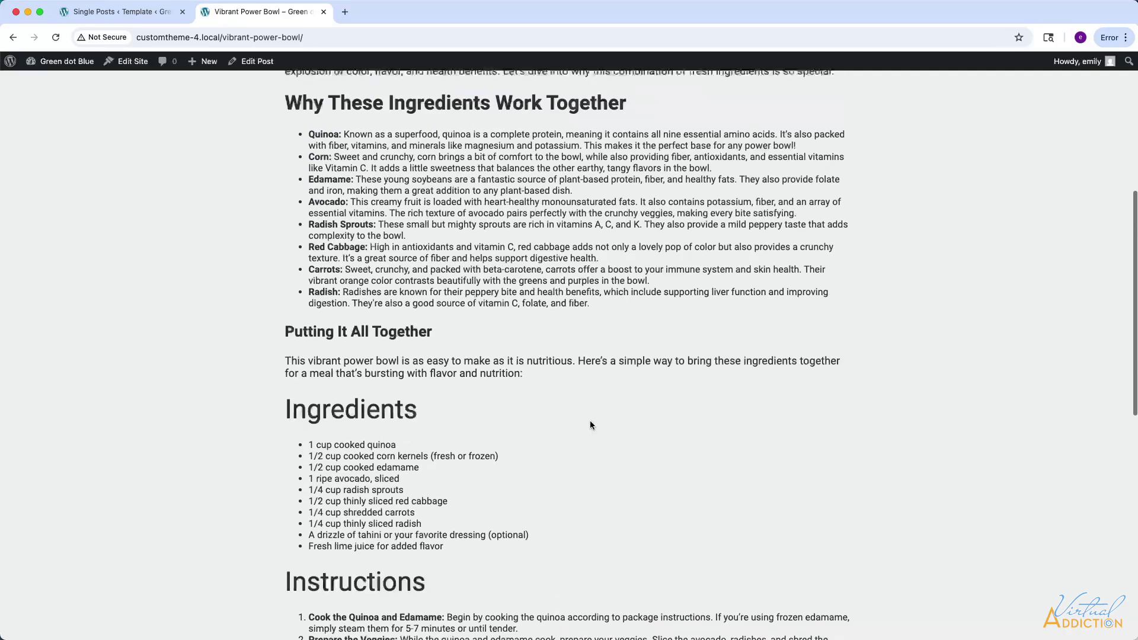
drag(251, 306, 563, 625)
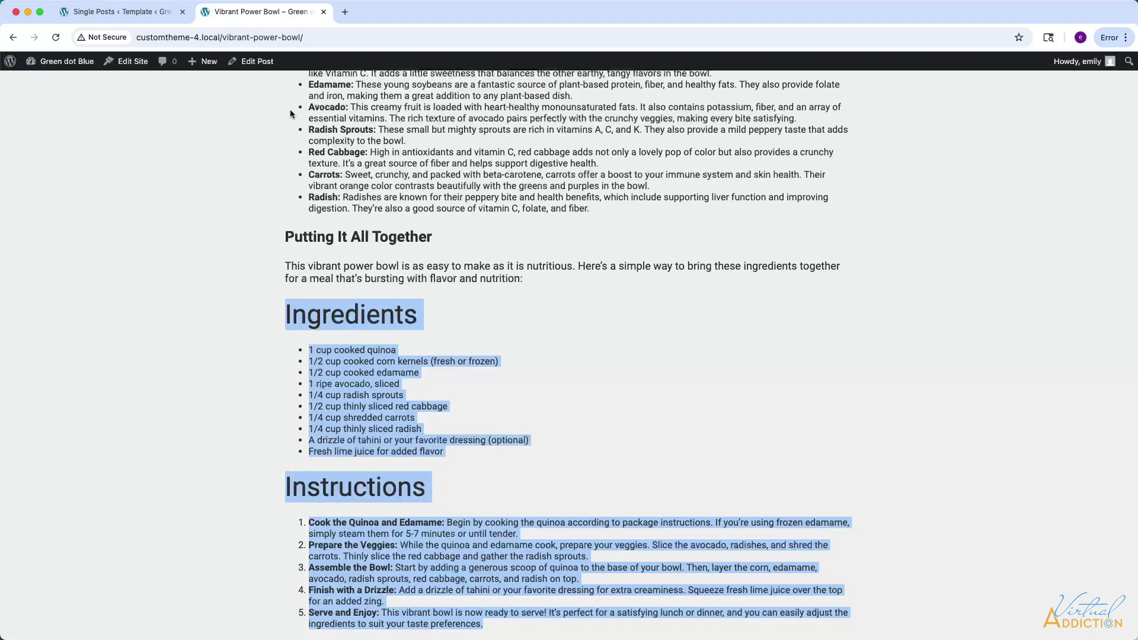
Compare the Content block in the Single Posts template with the Ingredients and Instructions sections of the published post.
click(115, 14)
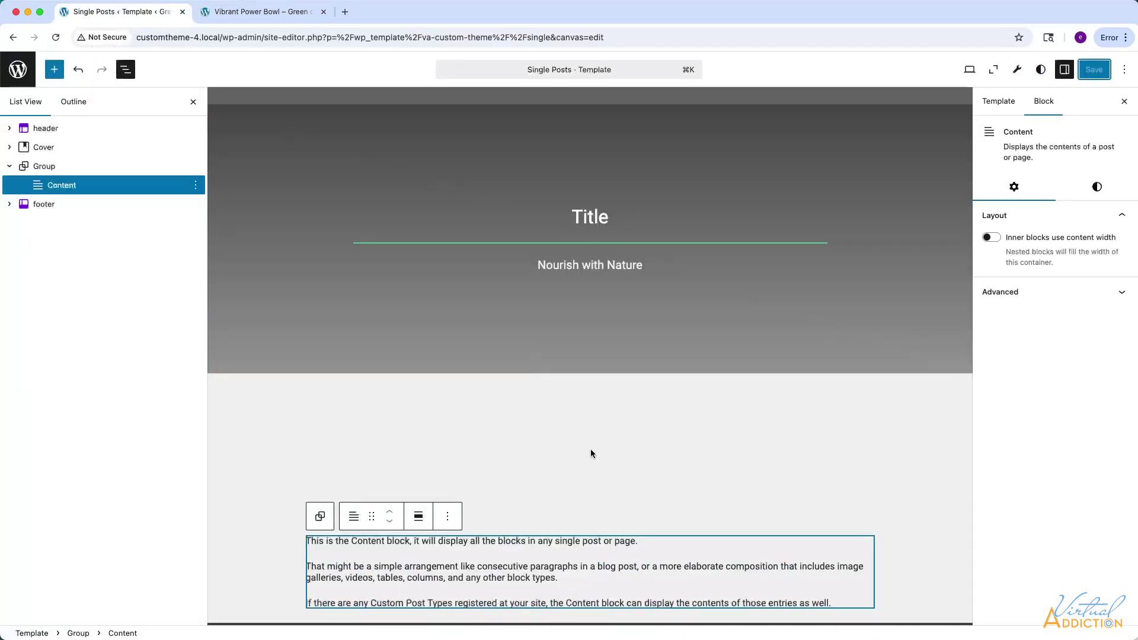
scroll(591, 454, down, 1)
scroll(590, 454, down, 1)
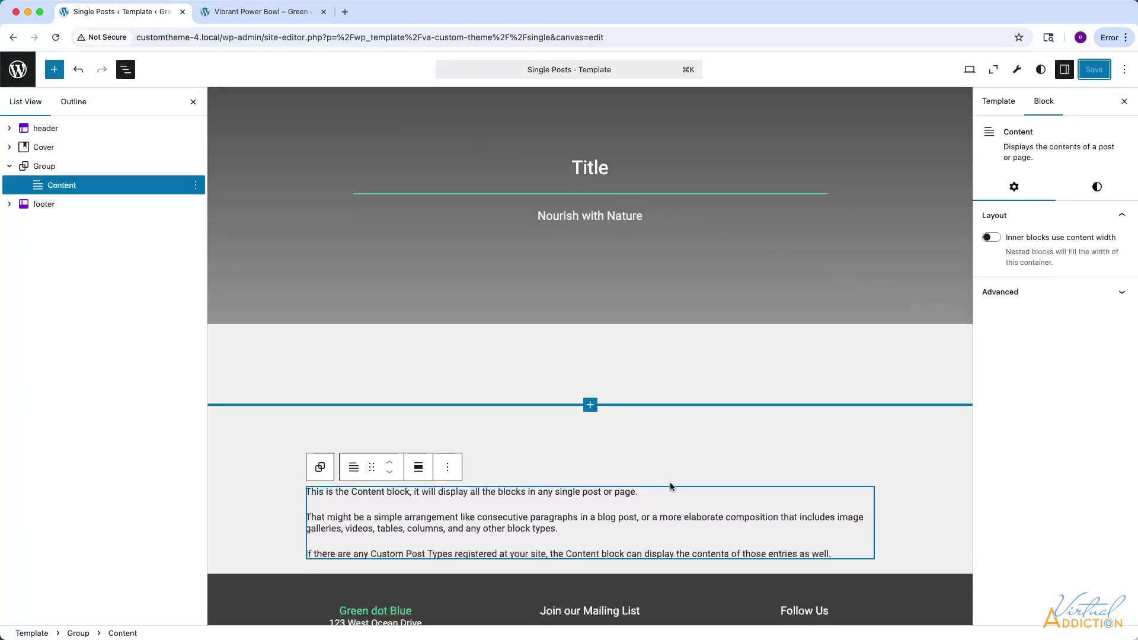
click(263, 19)
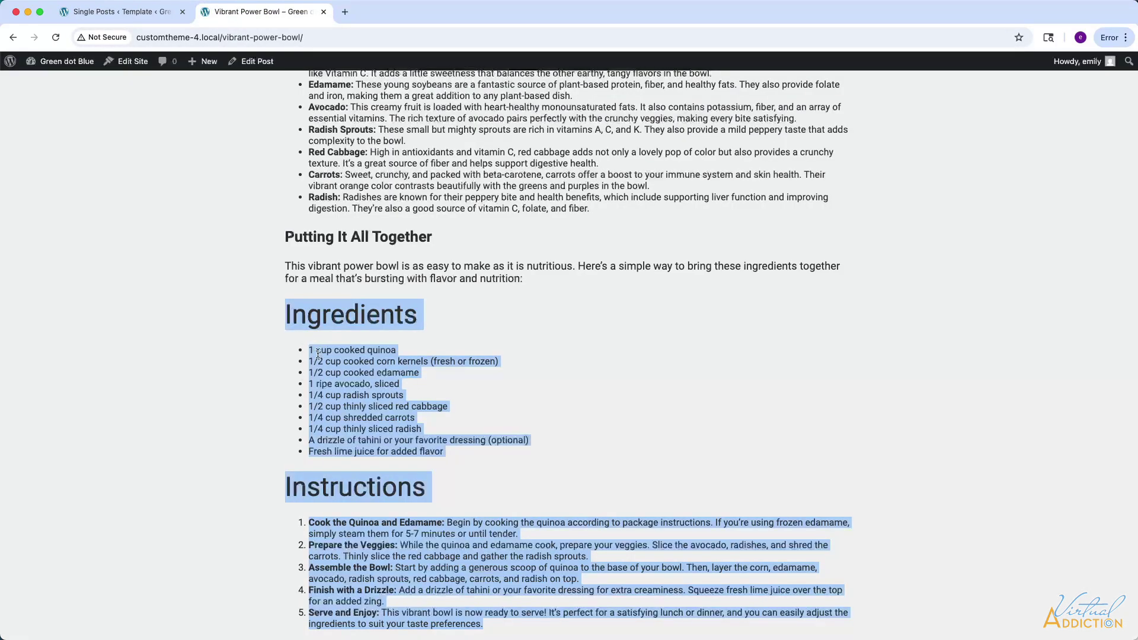
scroll(439, 505, down, 1)
scroll(439, 505, down, 1)
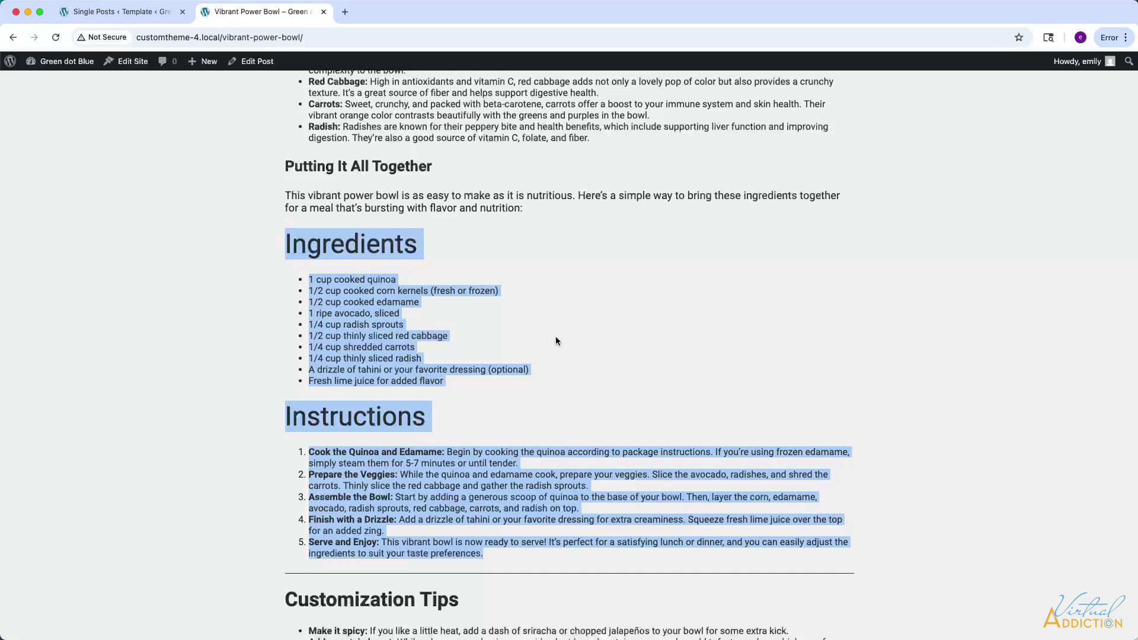
Leave the Single Posts template and open the site's list of all patterns.
click(134, 12)
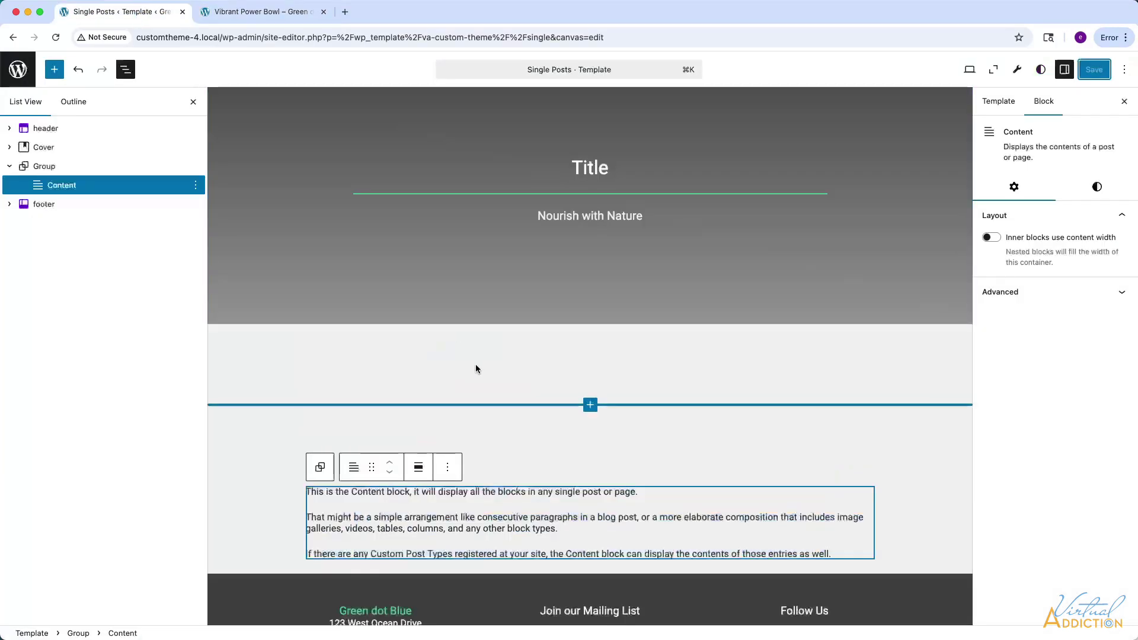
click(18, 70)
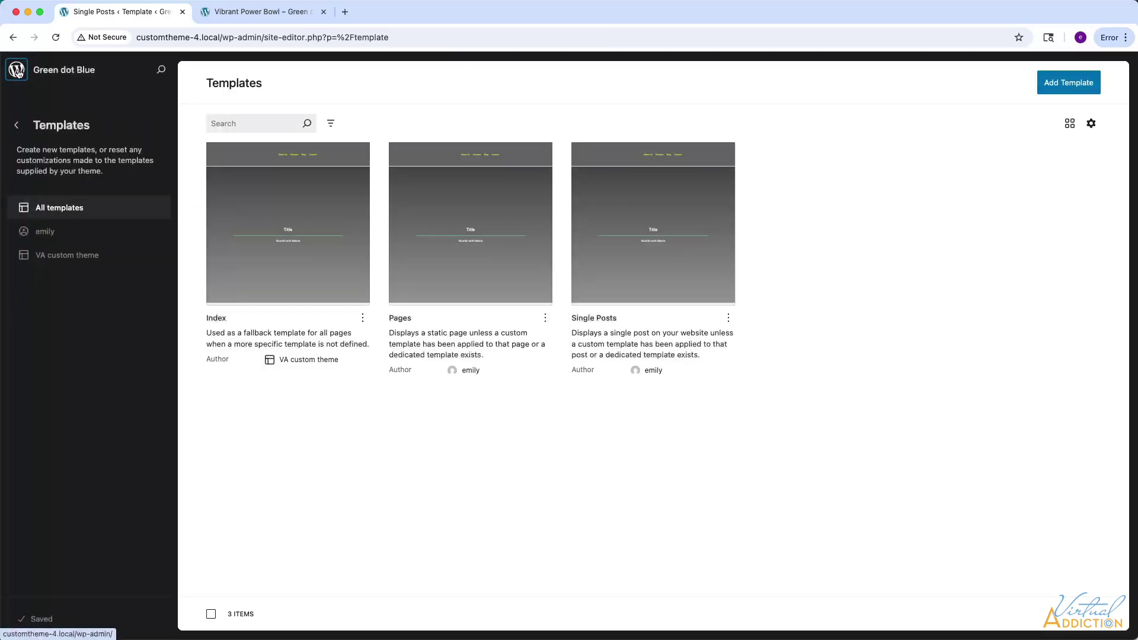
click(18, 127)
click(51, 293)
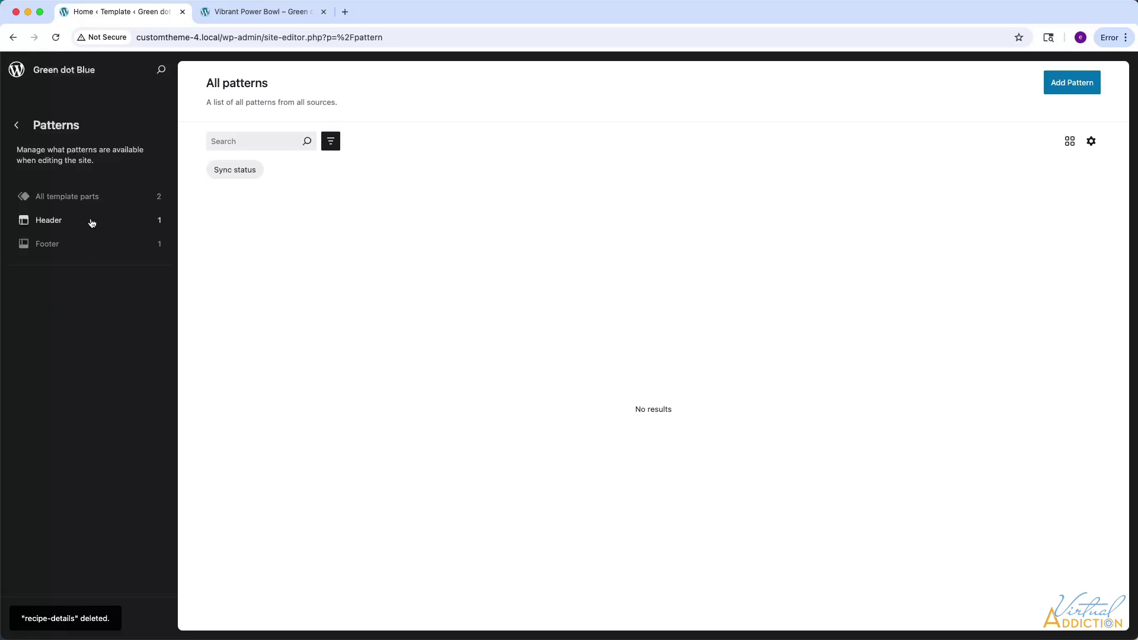
Add a new pattern named recipe-details with syncing turned off.
click(1072, 86)
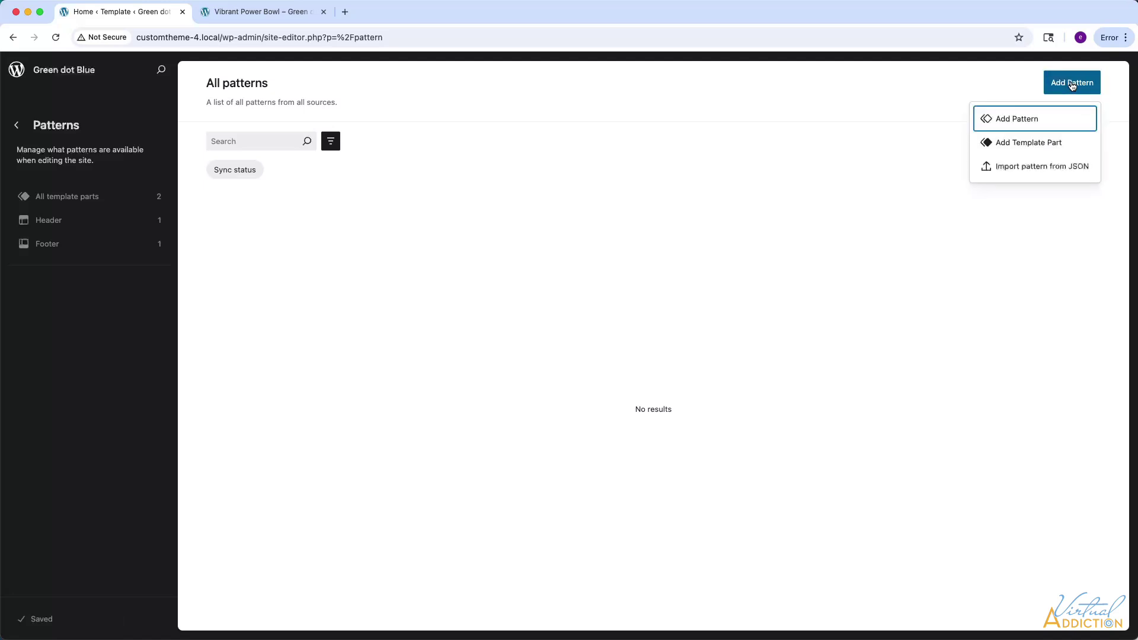
click(1016, 120)
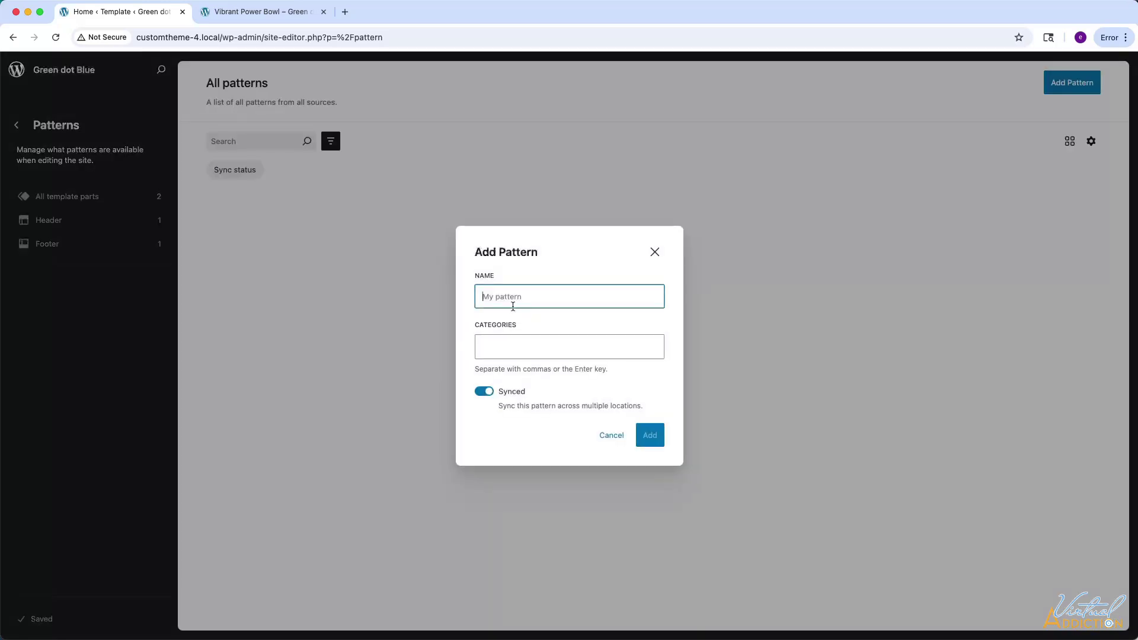
text(rec)
click(566, 370)
click(484, 397)
click(484, 395)
click(483, 393)
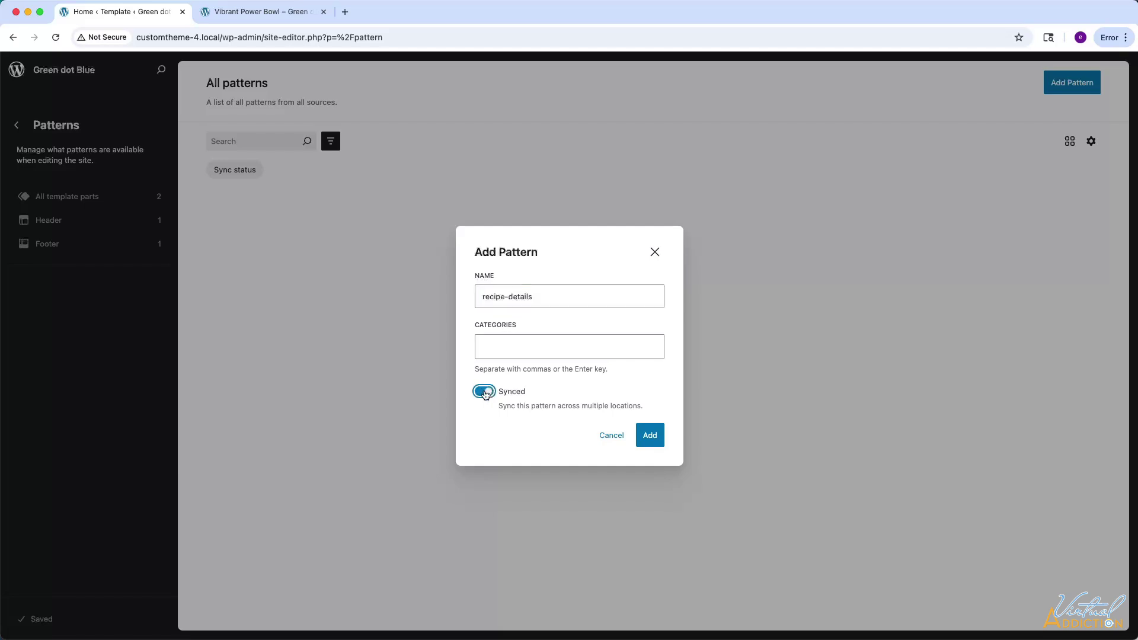
click(651, 436)
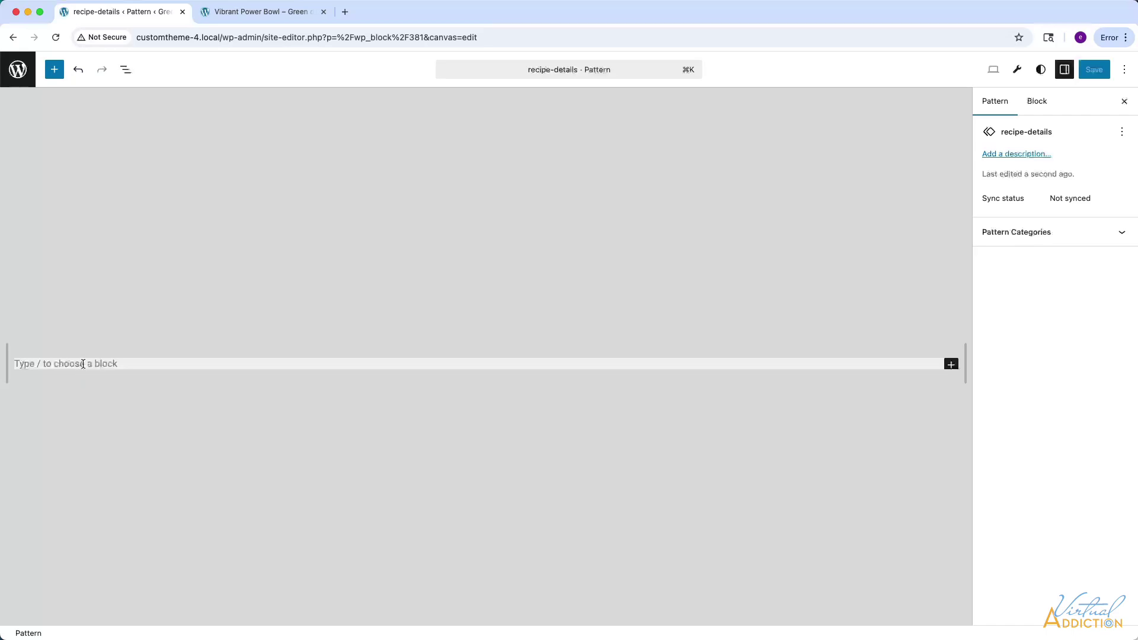
Insert a Group block with the single-container layout into the empty recipe-details pattern.
click(54, 69)
text(grou)
click(41, 195)
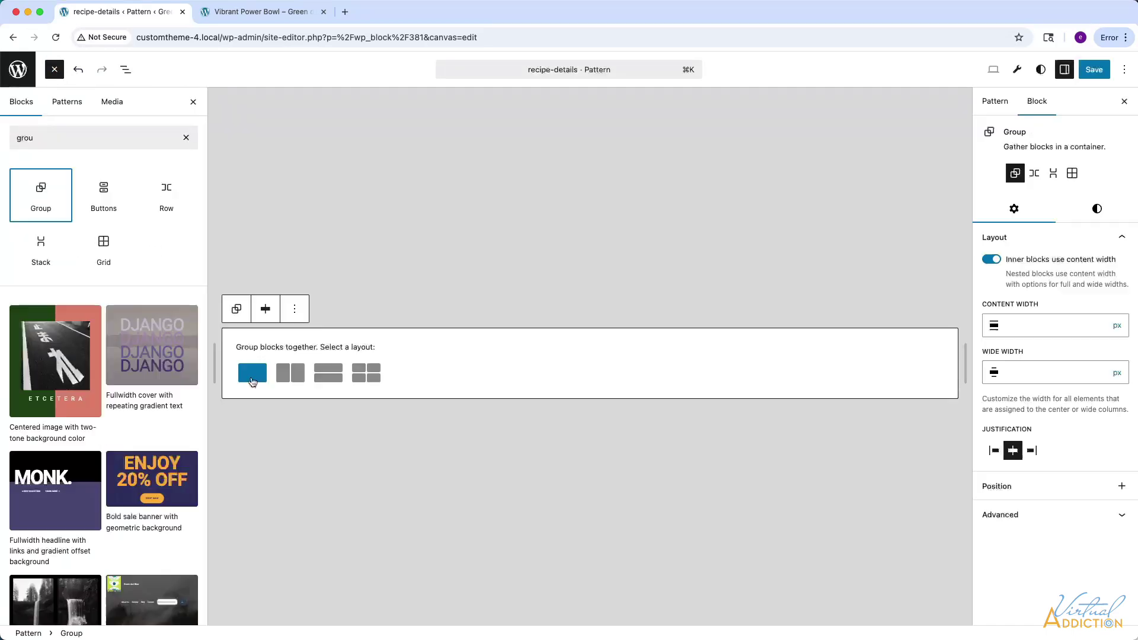
click(252, 379)
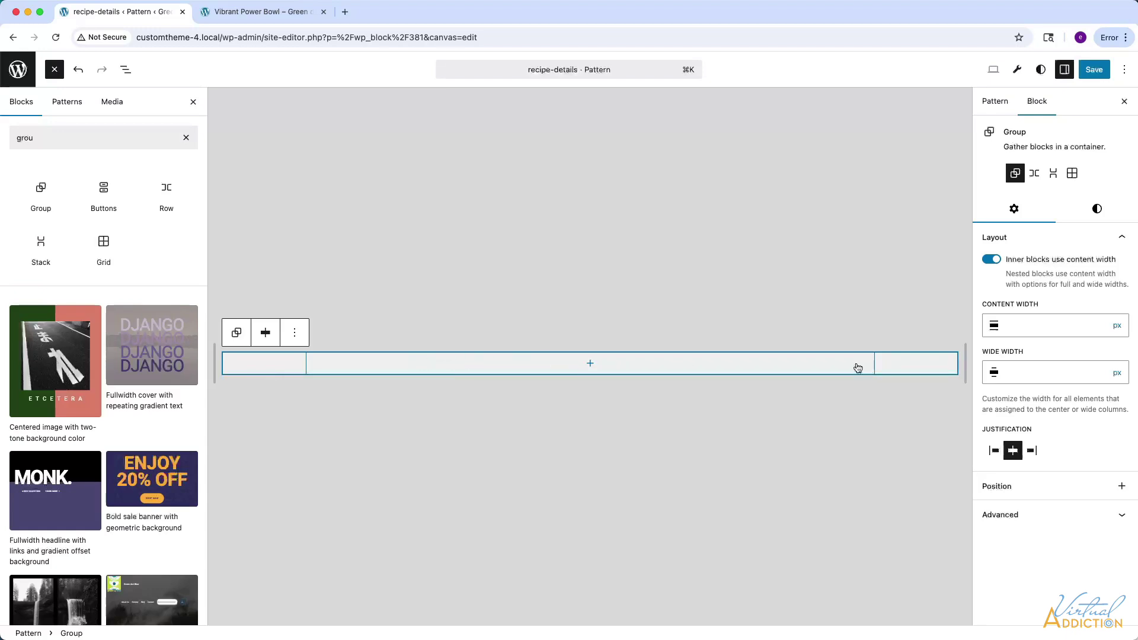
Insert a Columns block with the 50 / 50 layout inside the Group and show the pattern's block structure.
click(590, 364)
click(590, 365)
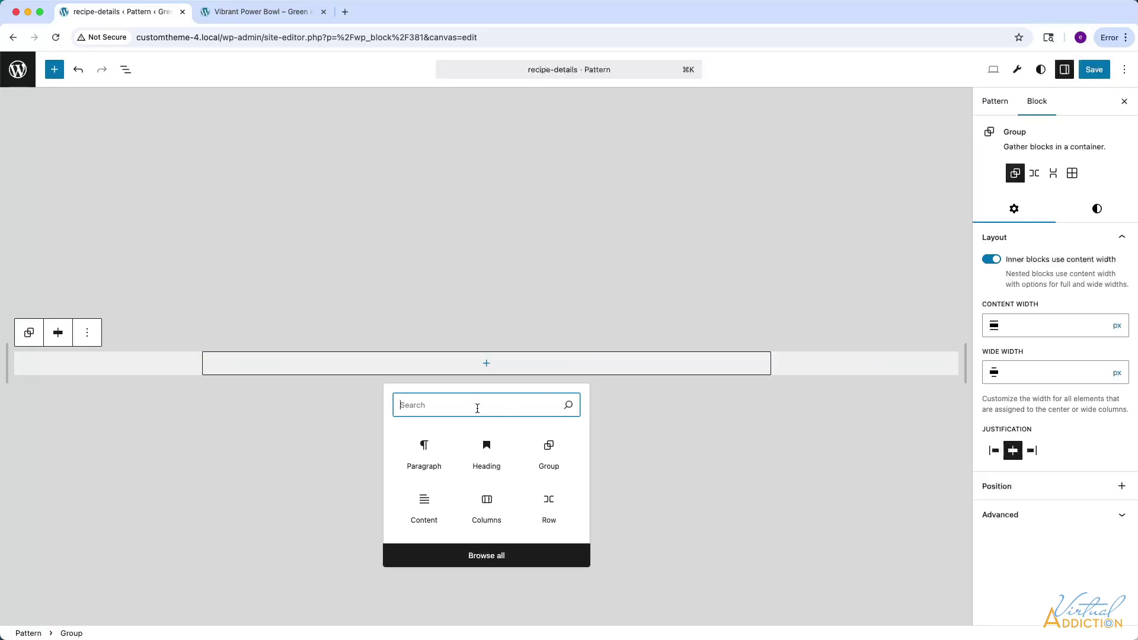
click(486, 504)
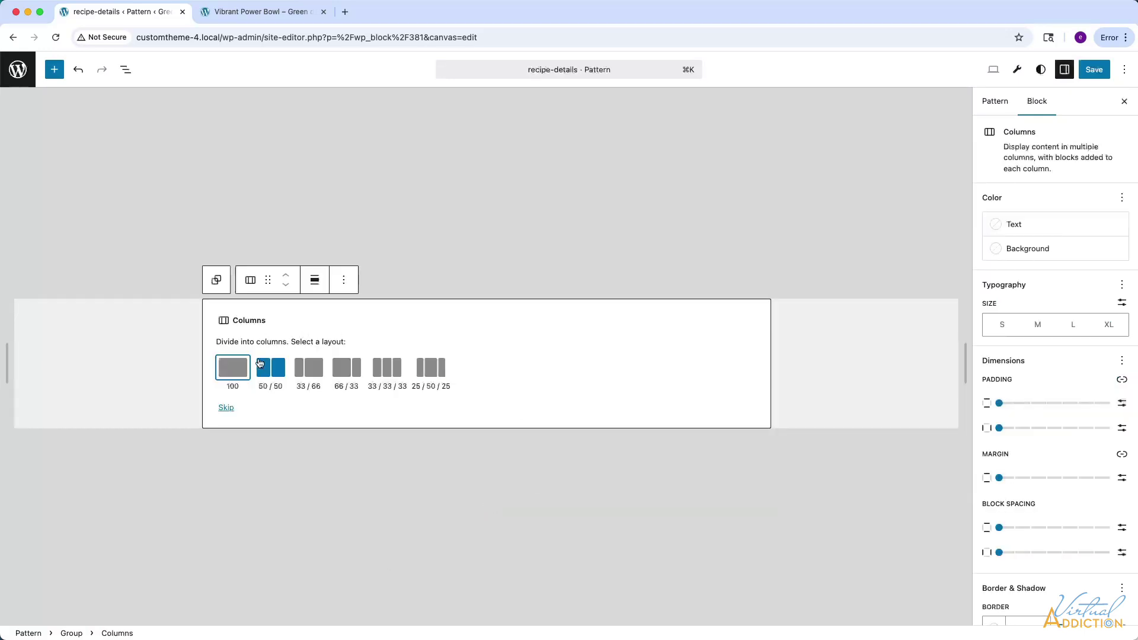
click(270, 367)
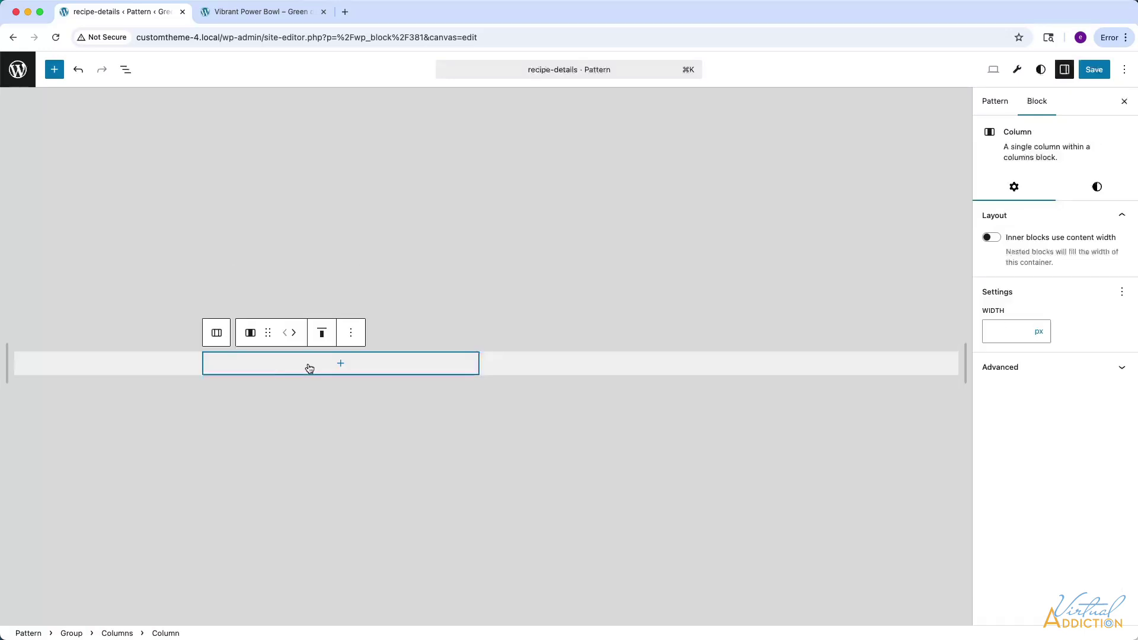
click(631, 367)
click(125, 70)
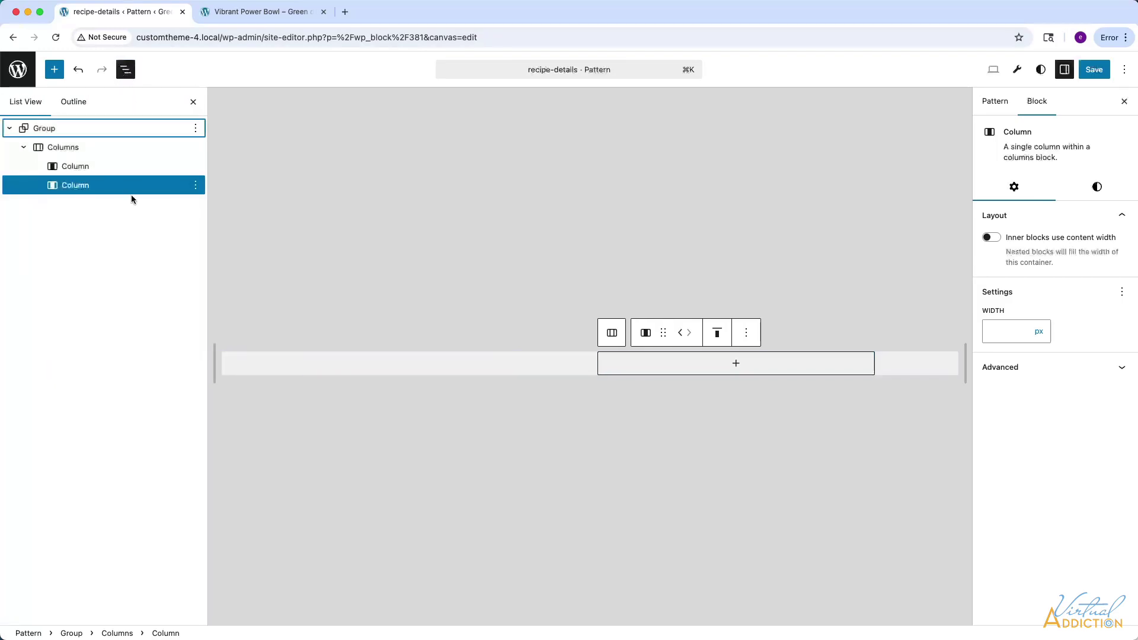
Add the H2 heading "Ingredients" and a paragraph reading "{add ingredients here}" to the first column.
click(417, 367)
click(444, 363)
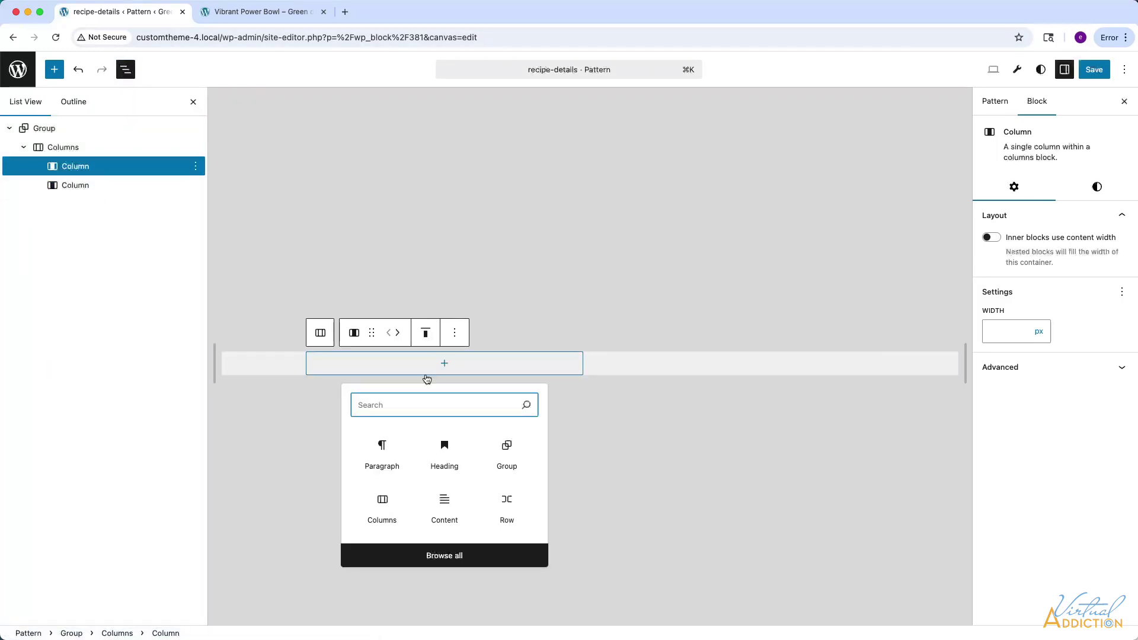
click(453, 454)
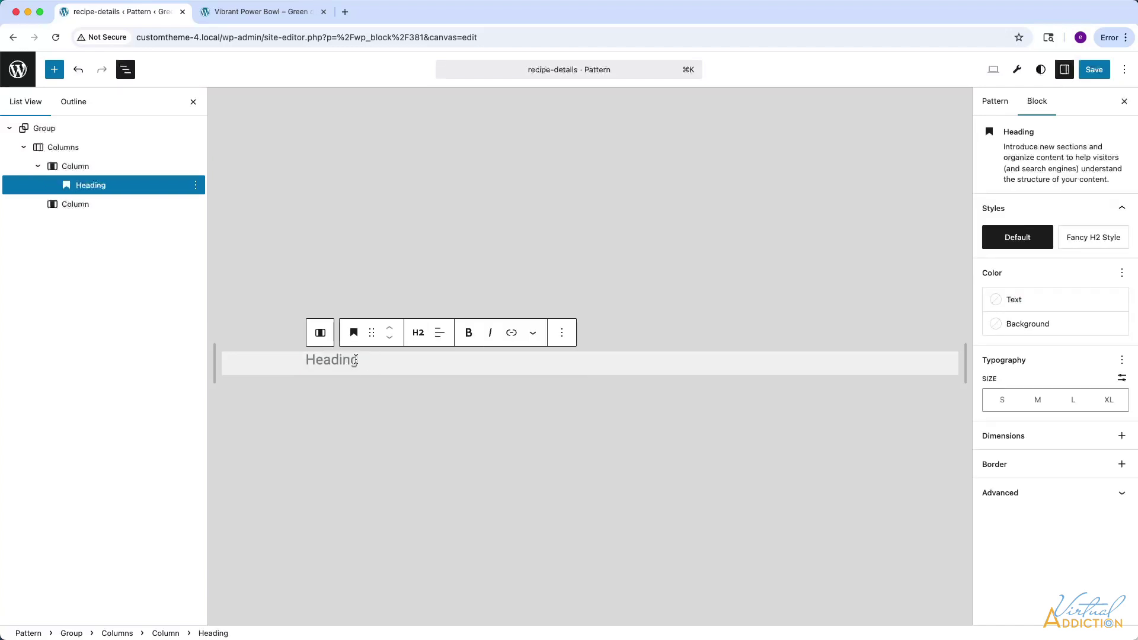
text(Ingredients)
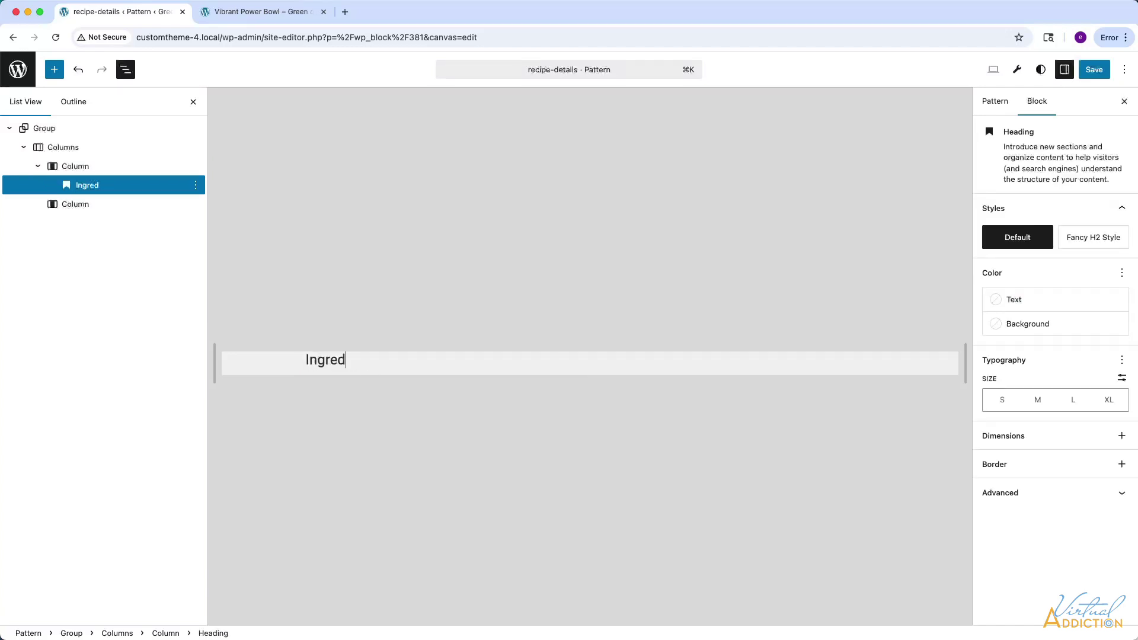
key(Return)
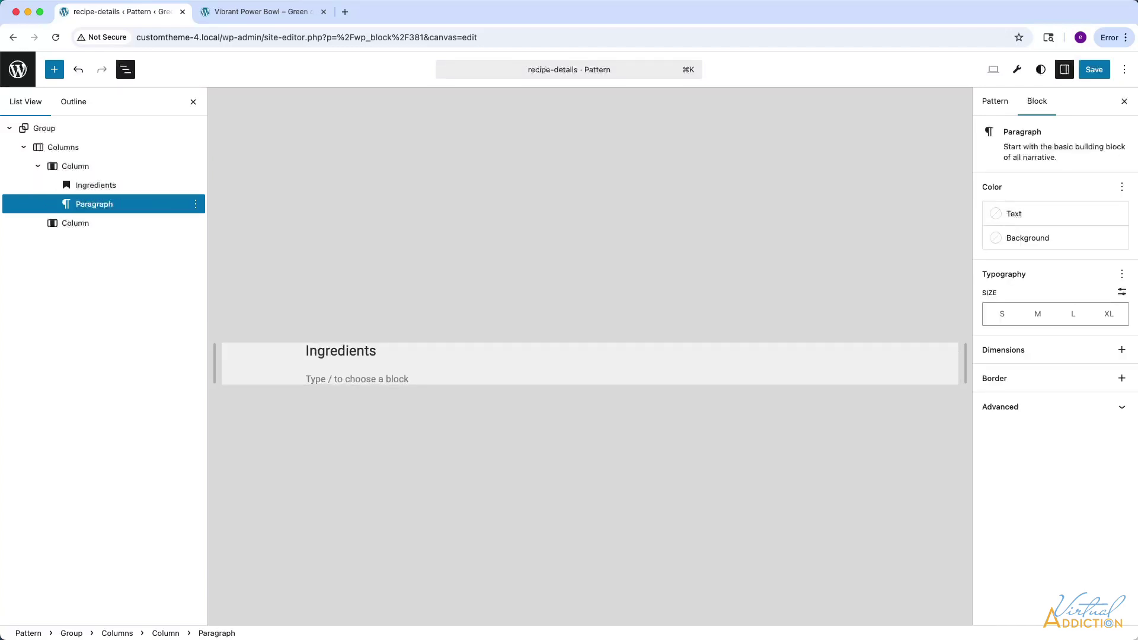
text({add ingredients here})
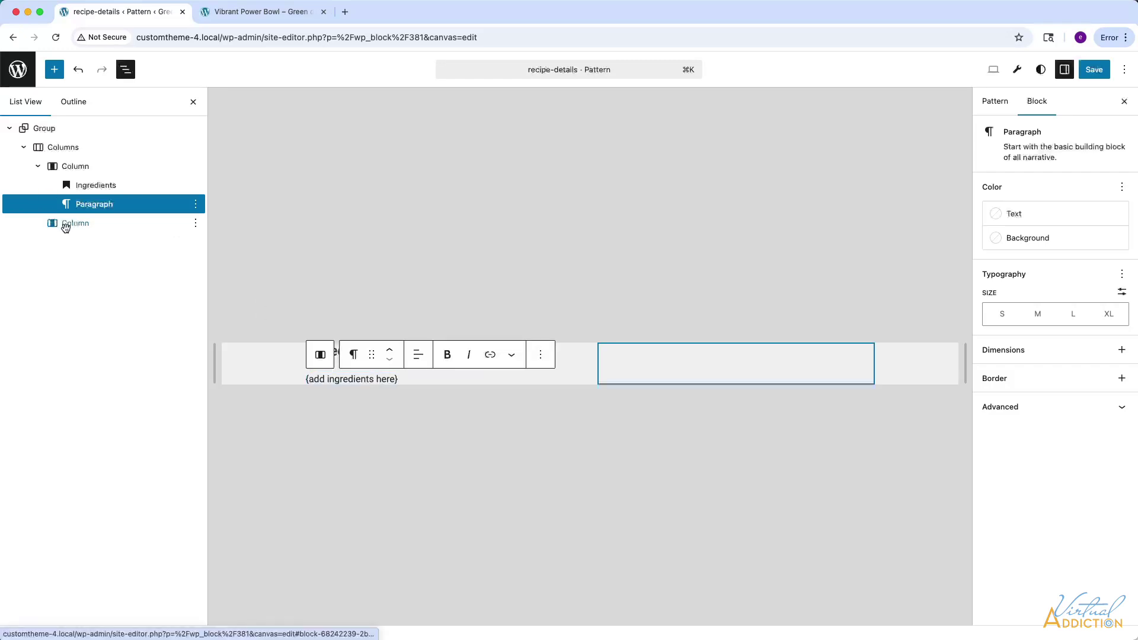
Duplicate the Ingredients heading and move the copy into the second column.
click(127, 185)
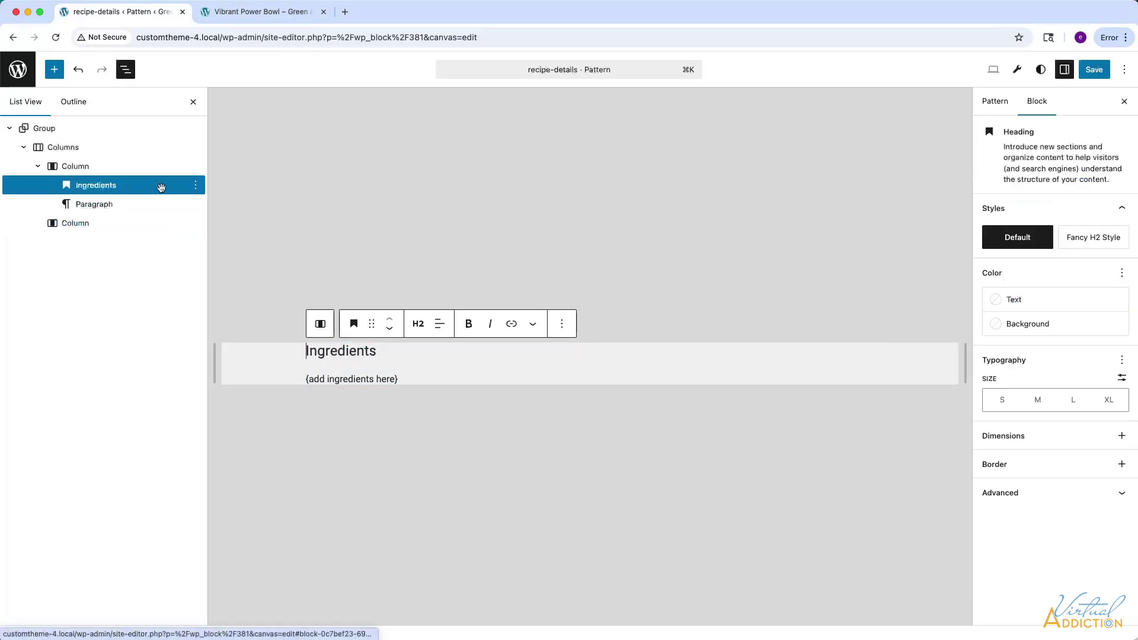
click(196, 186)
click(217, 262)
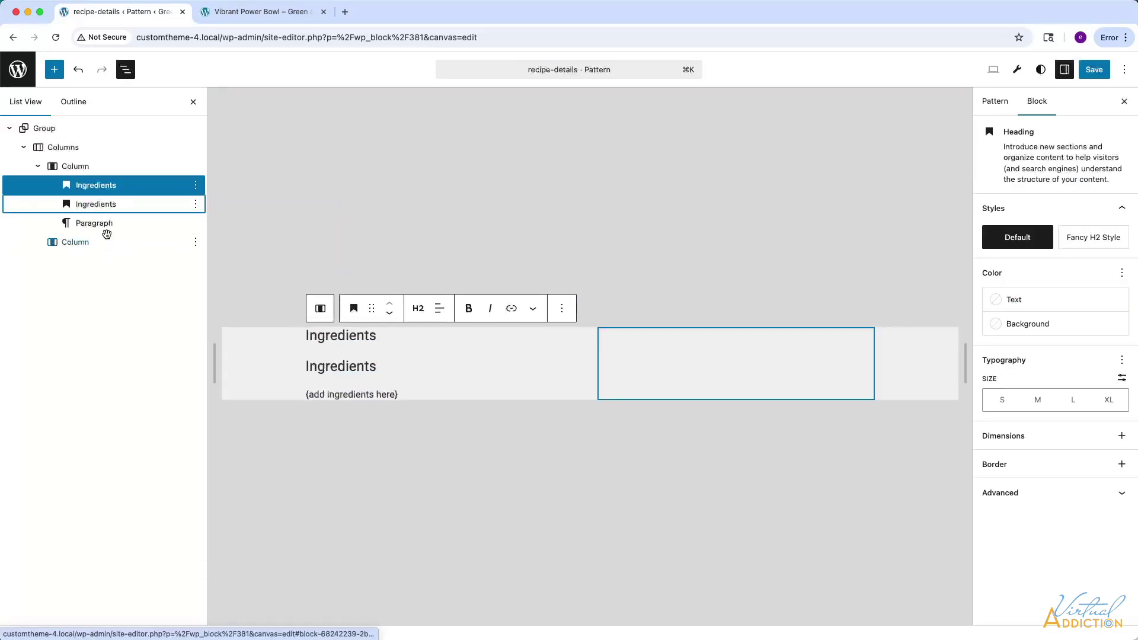
drag(101, 204, 88, 241)
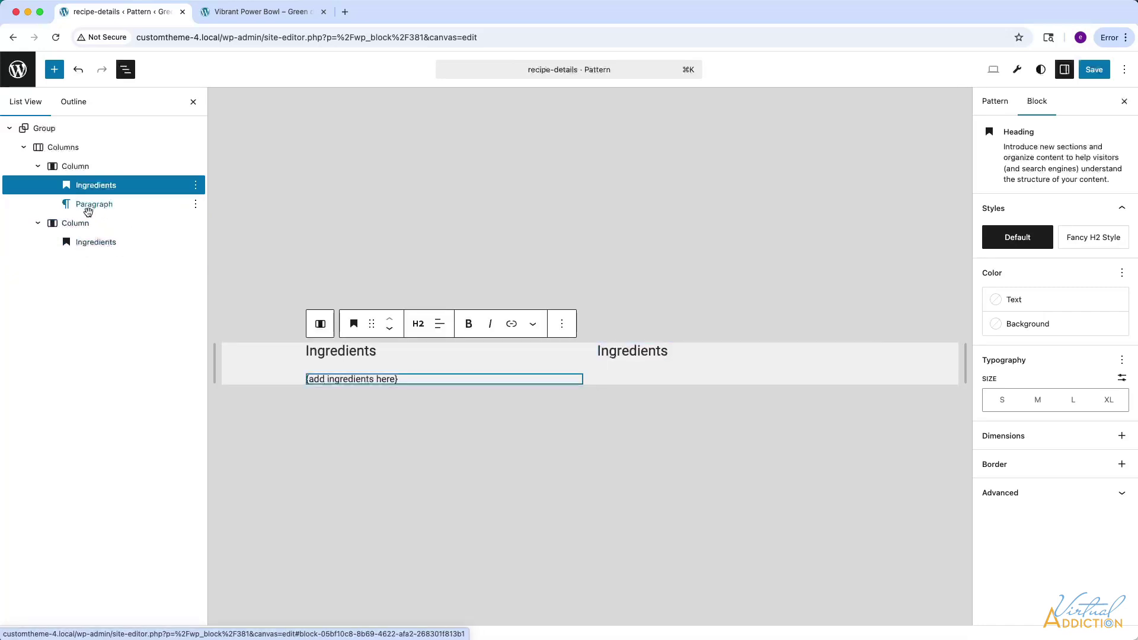
Duplicate the placeholder paragraph, move the copy below the heading in the second column, and place the cursor in its text.
click(195, 204)
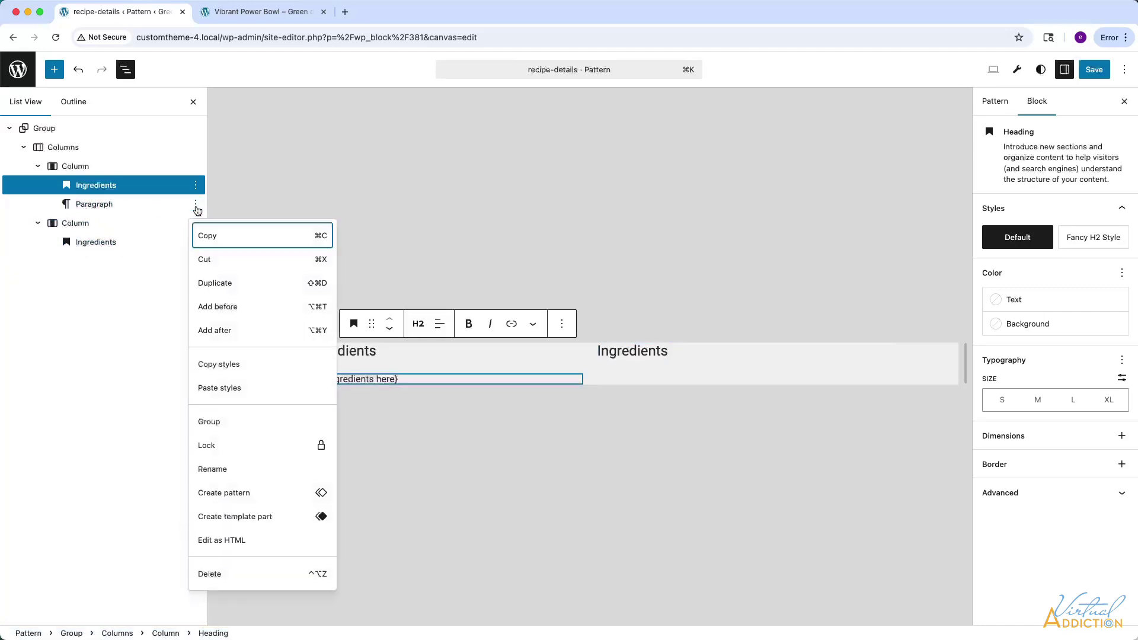
click(227, 285)
drag(94, 223, 110, 264)
click(646, 380)
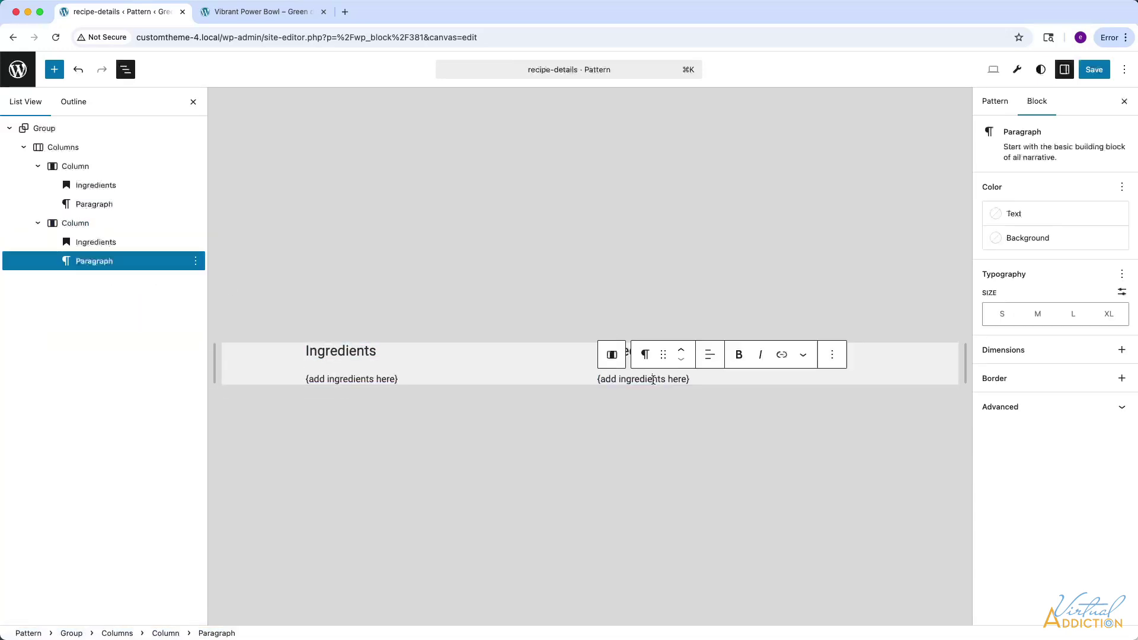
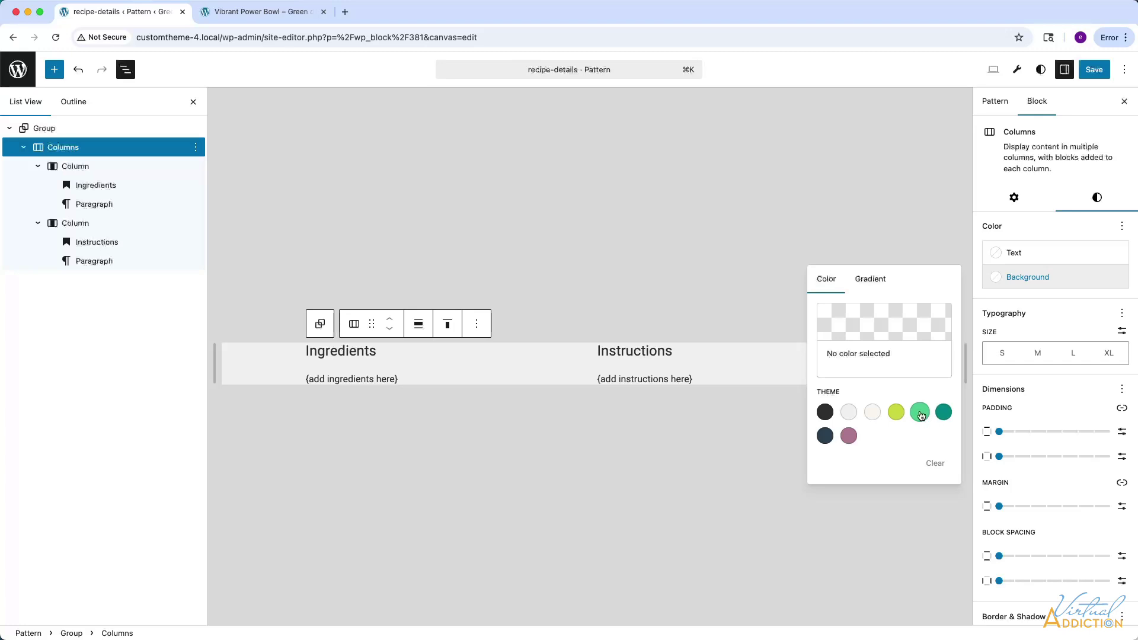
Give the Columns block the Mint green background and lighten it to the custom colour #D3F2E8.
click(920, 412)
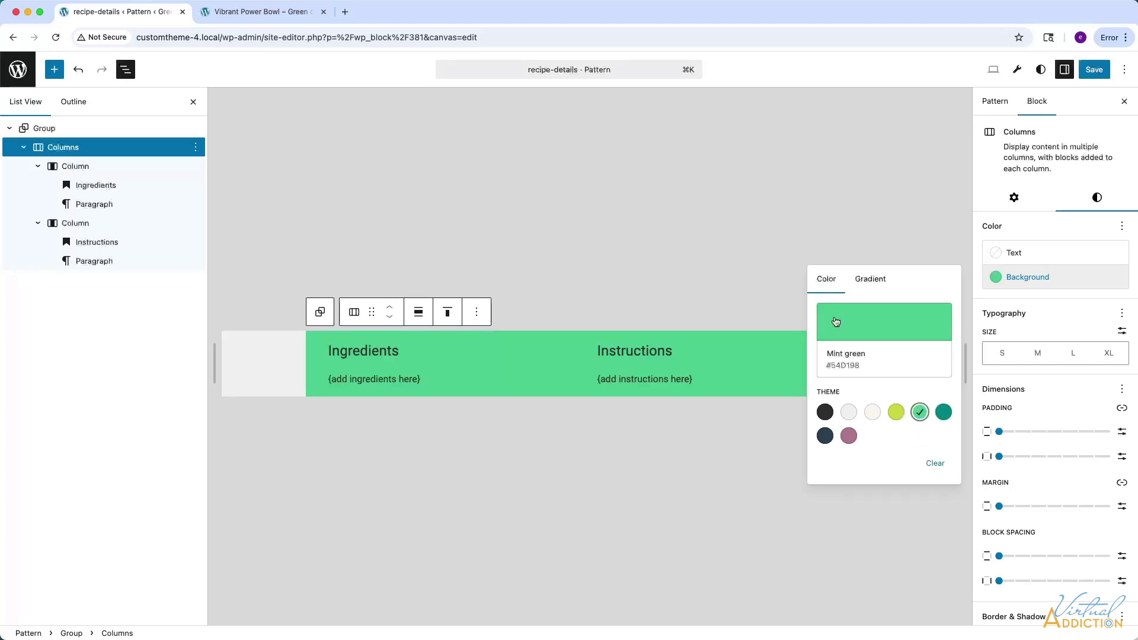
click(852, 325)
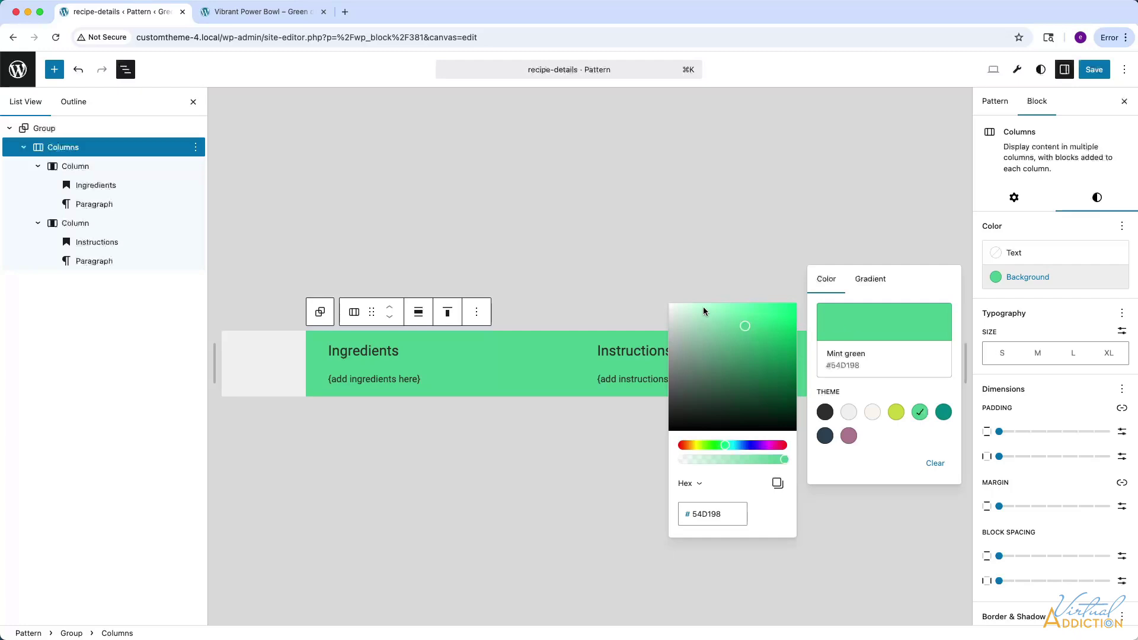
drag(704, 311, 687, 312)
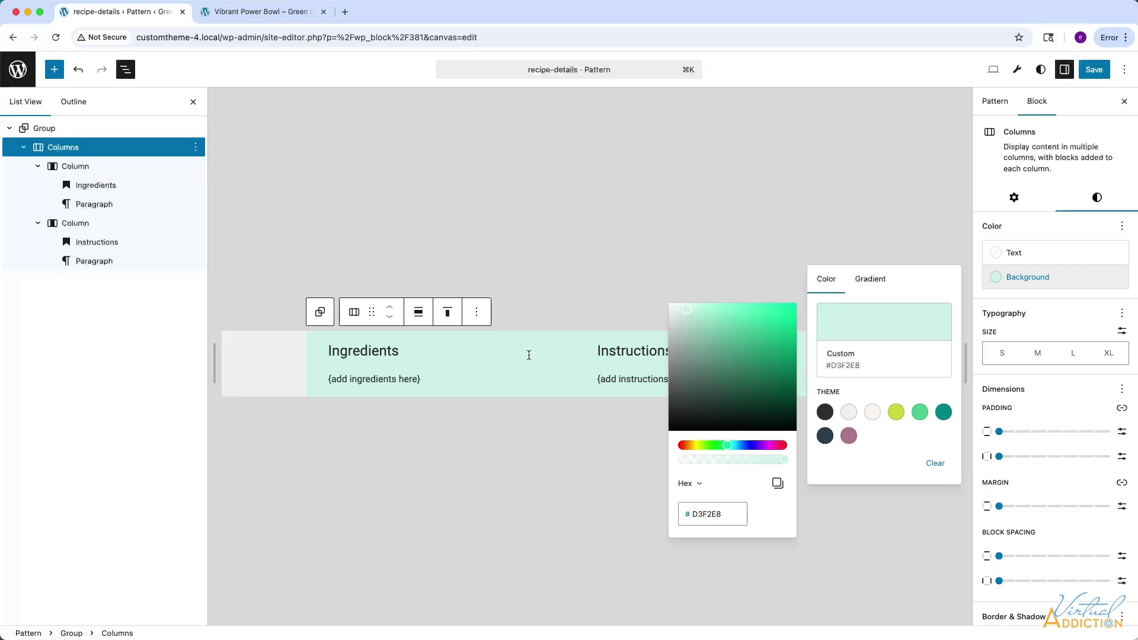
click(772, 255)
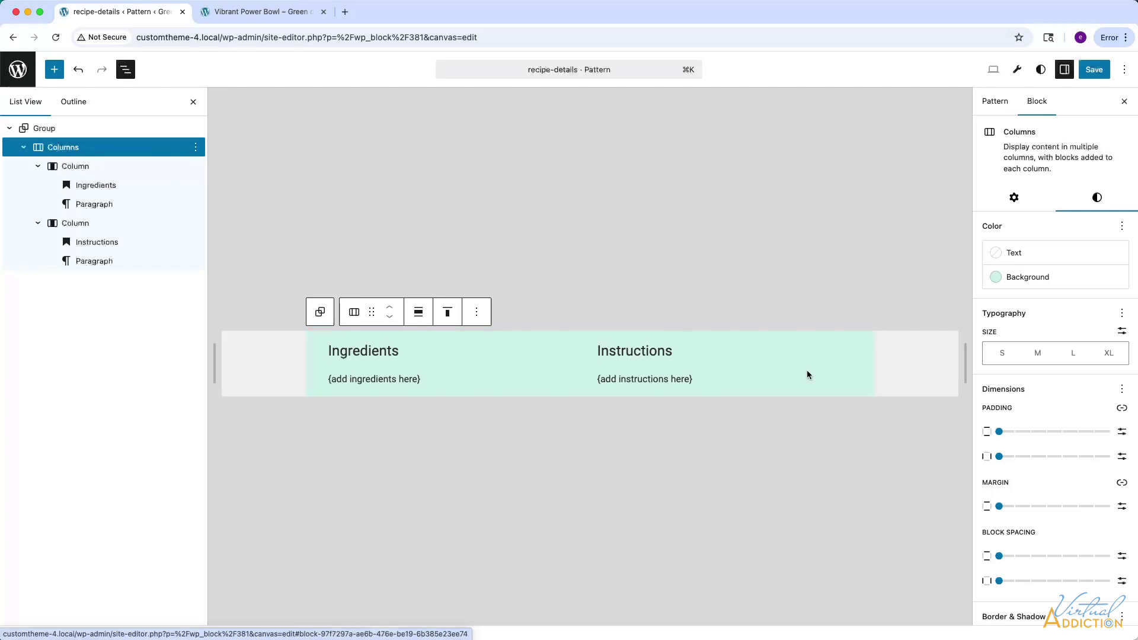
Set the Columns block's vertical padding to None and its horizontal block spacing to Medium.
click(1000, 431)
scroll(1043, 451, down, 1)
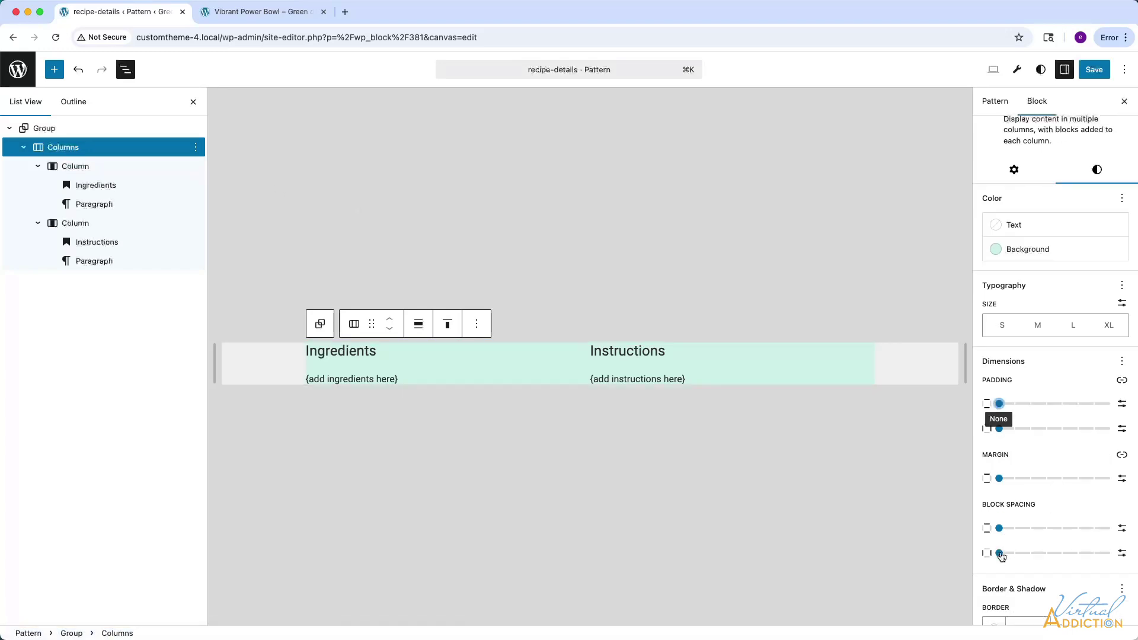
drag(1001, 555, 1062, 556)
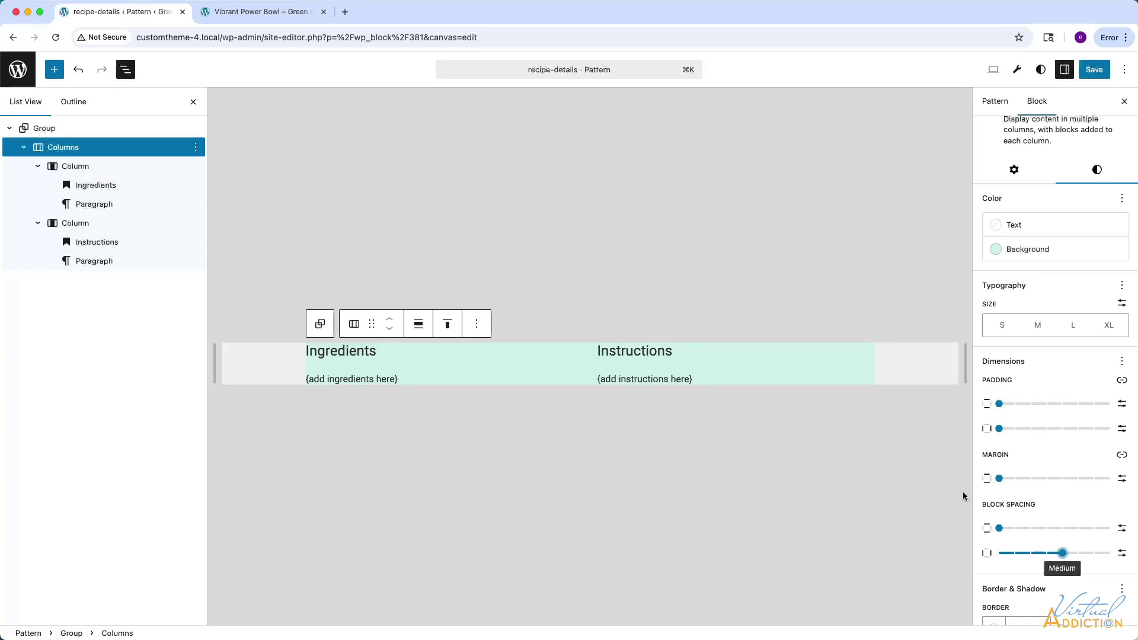
Set the horizontal padding of the first column, containing Ingredients, to a custom 1 rem.
click(76, 166)
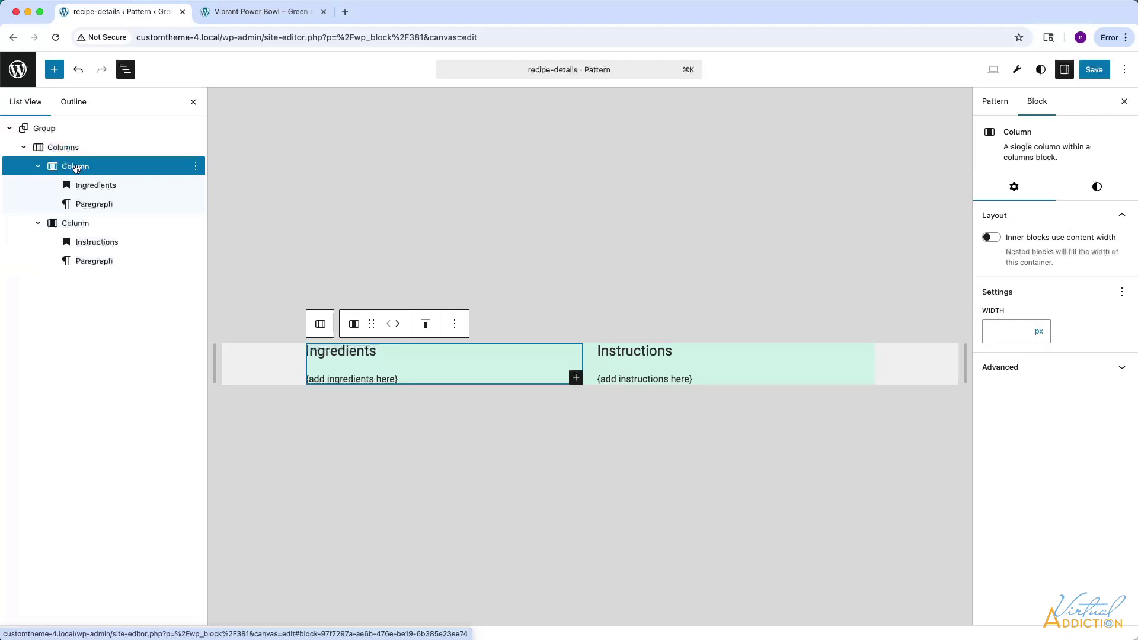
click(1096, 188)
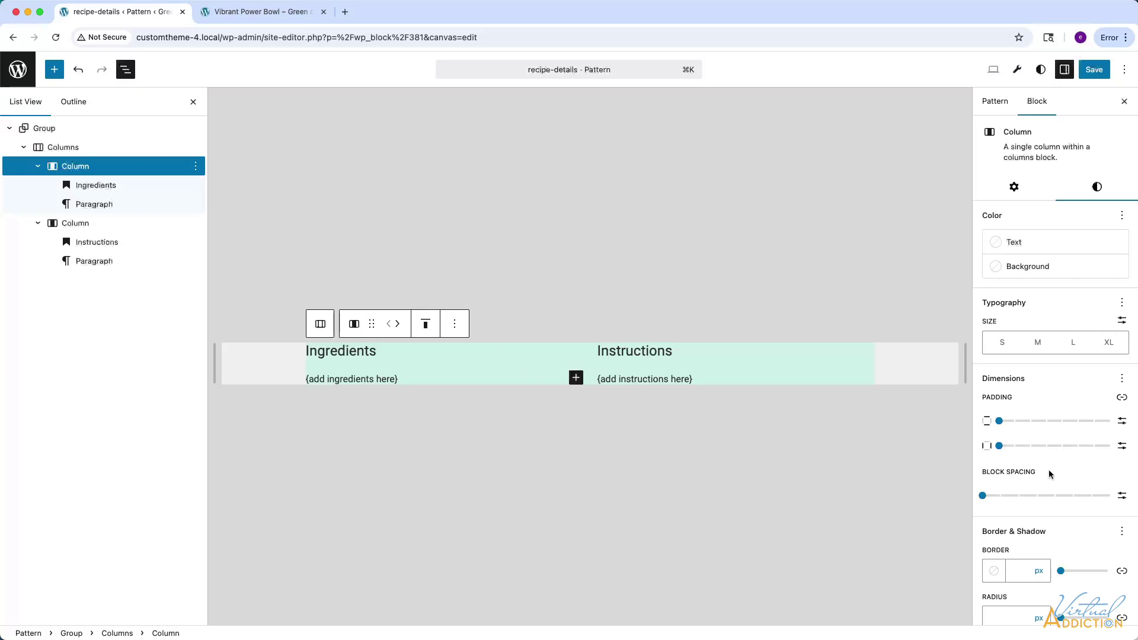
click(1122, 445)
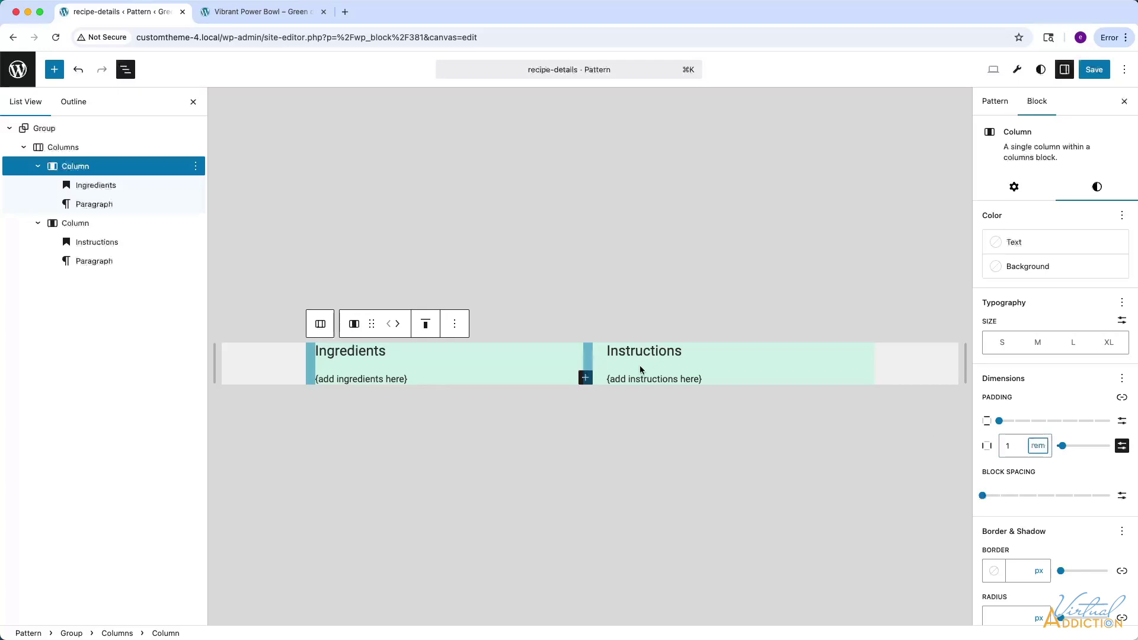
Set the horizontal padding of the second column, containing Instructions, to a custom 1 rem.
click(70, 223)
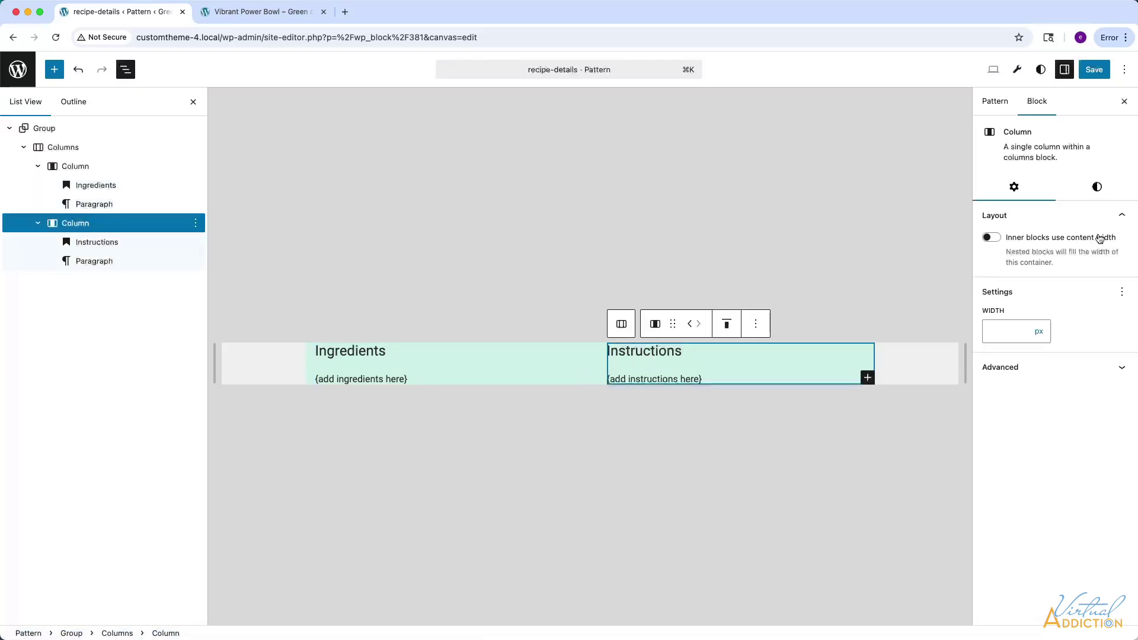
click(1097, 195)
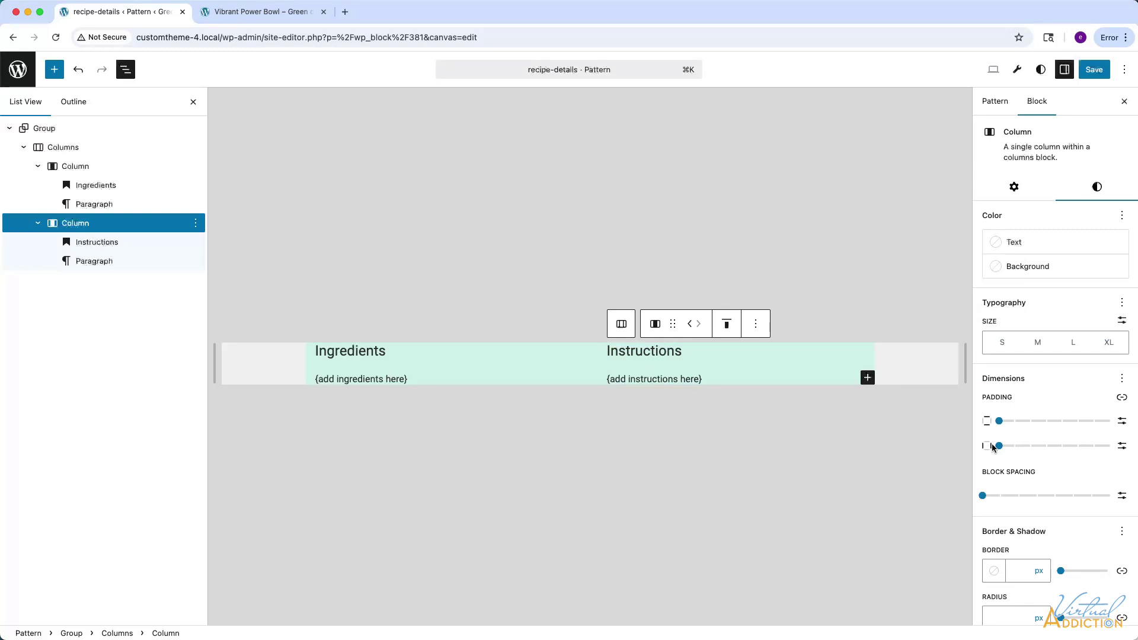
click(1122, 397)
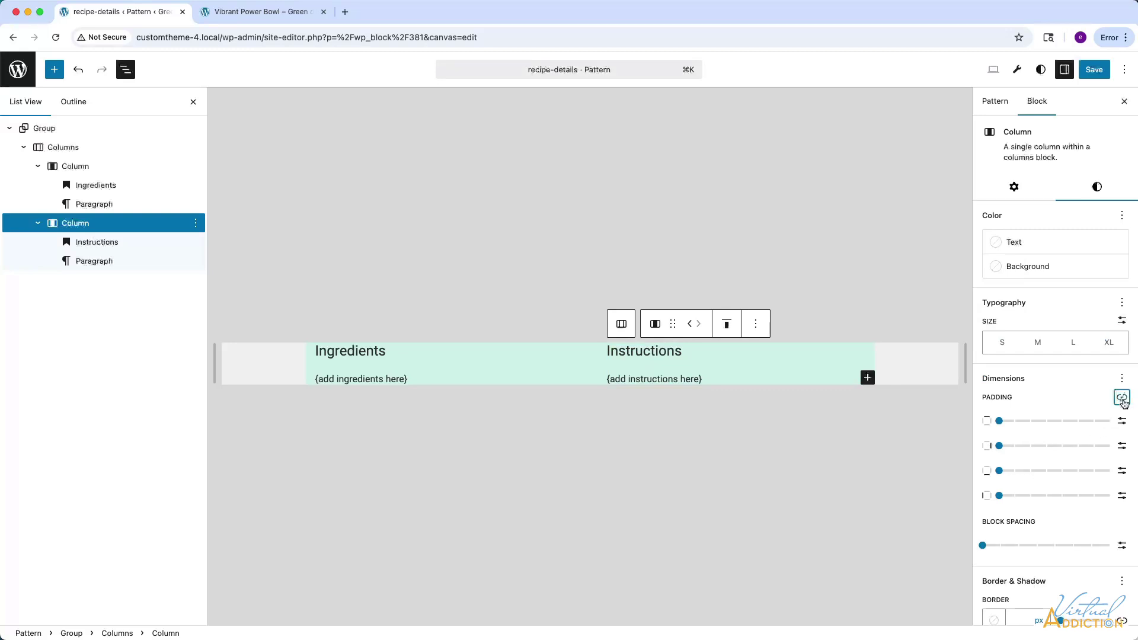
click(1122, 446)
text(1)
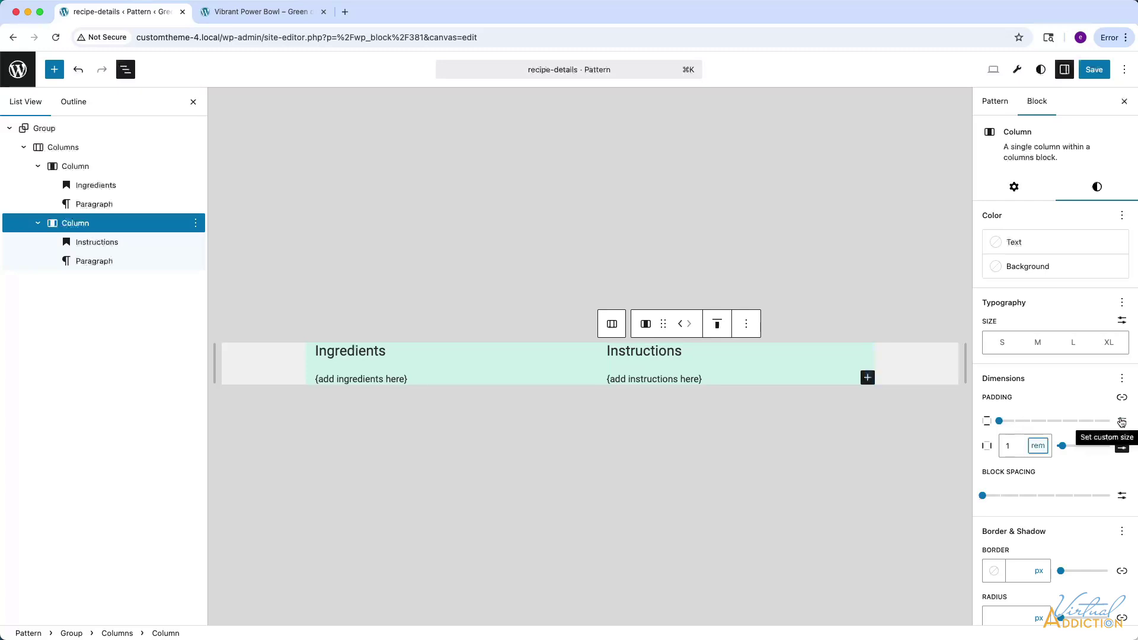
Set the vertical padding of the parent Columns block to Medium.
click(65, 147)
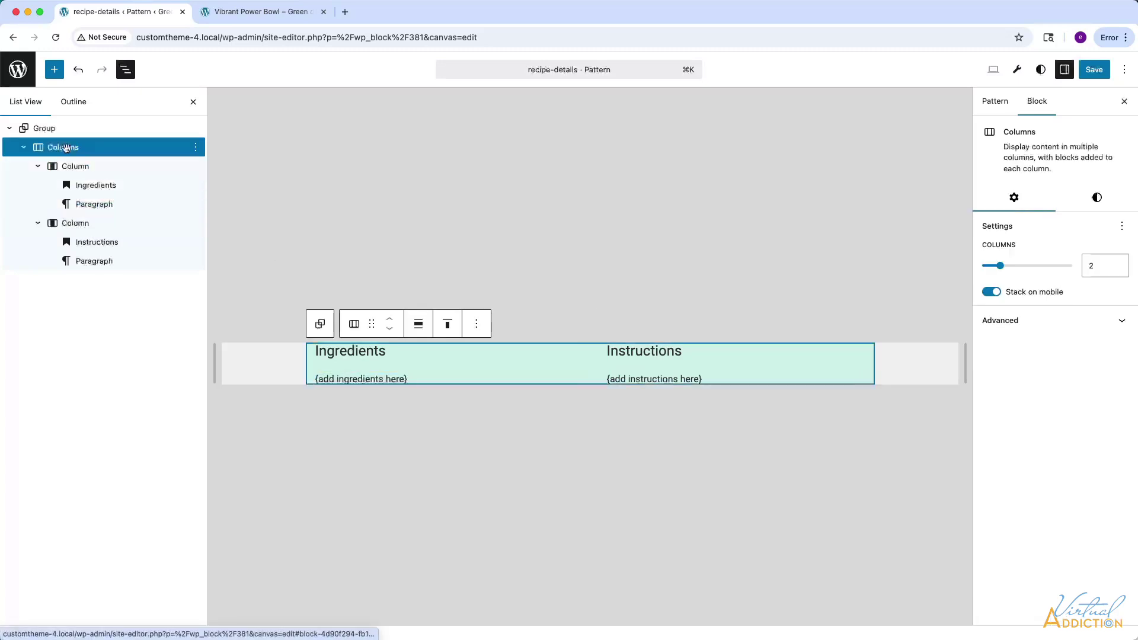
click(1097, 198)
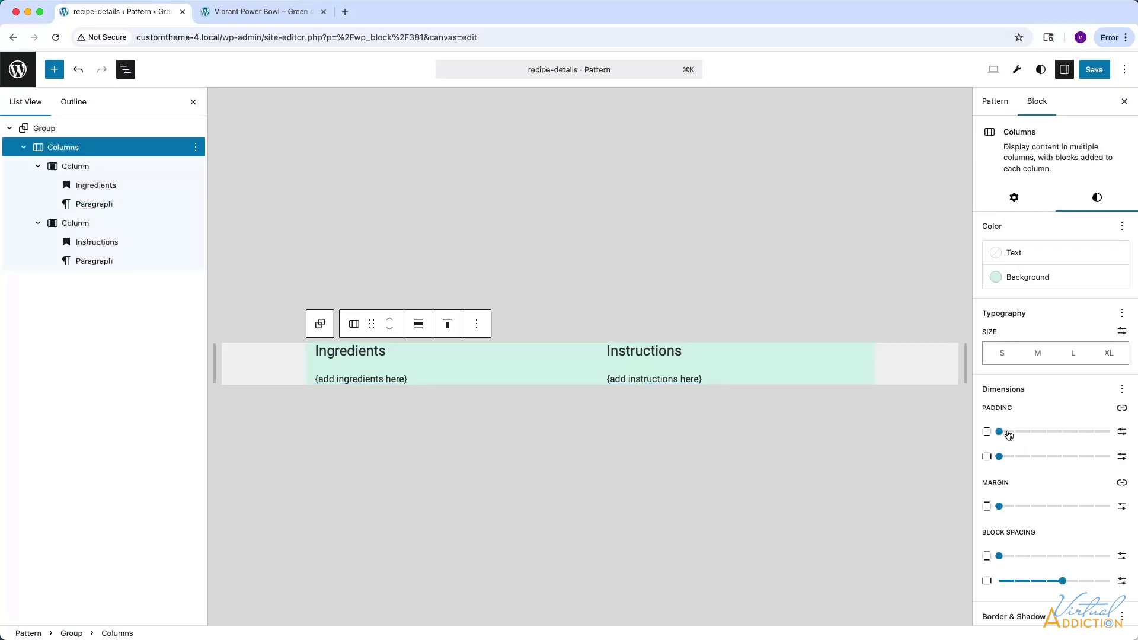
drag(999, 431, 1062, 433)
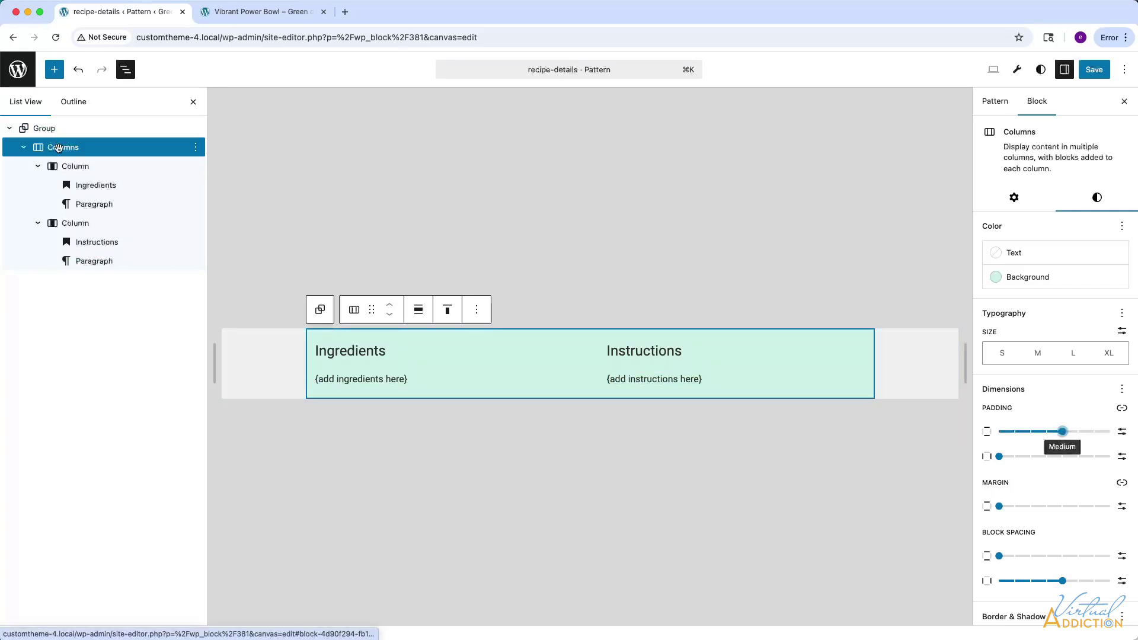
Add the additional CSS class "resicpeDetails" to the Columns block.
click(1014, 199)
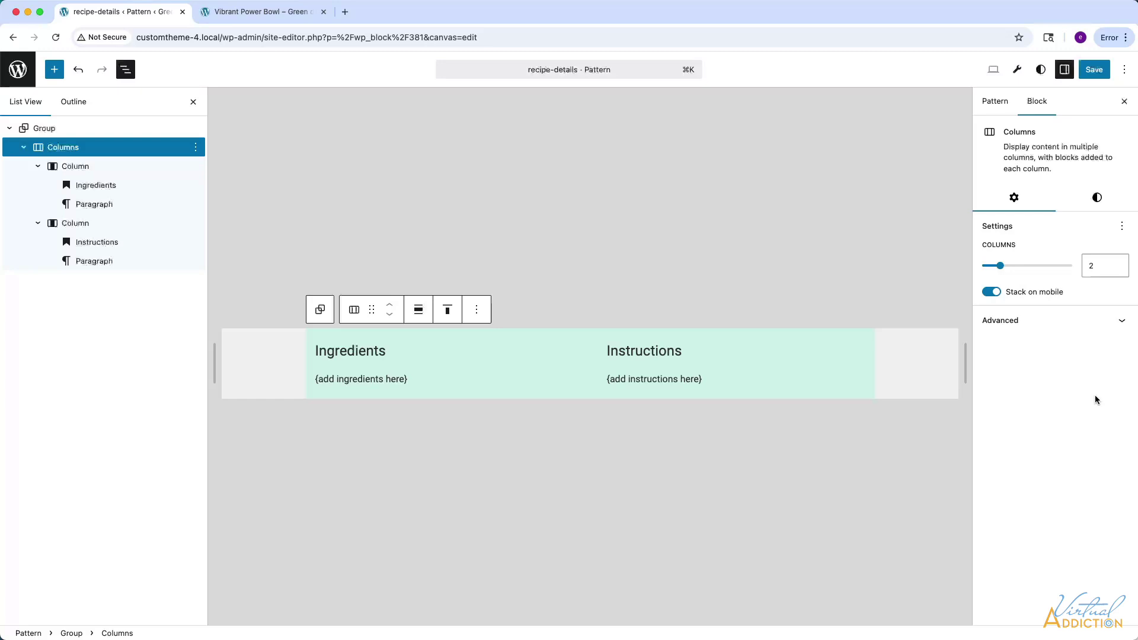
click(1024, 331)
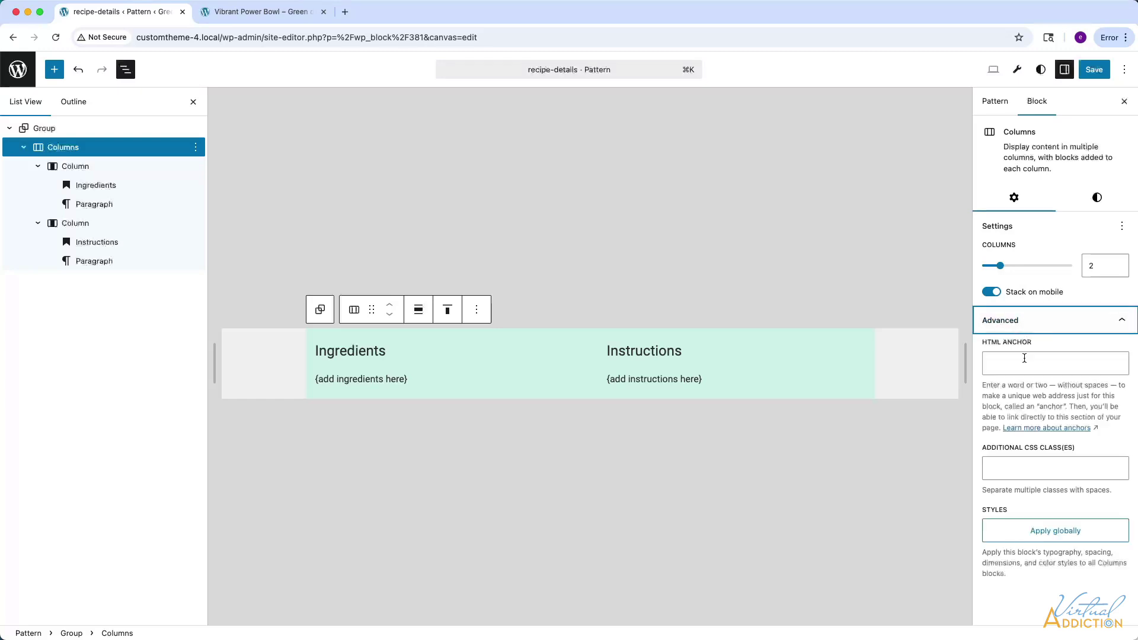
click(1005, 469)
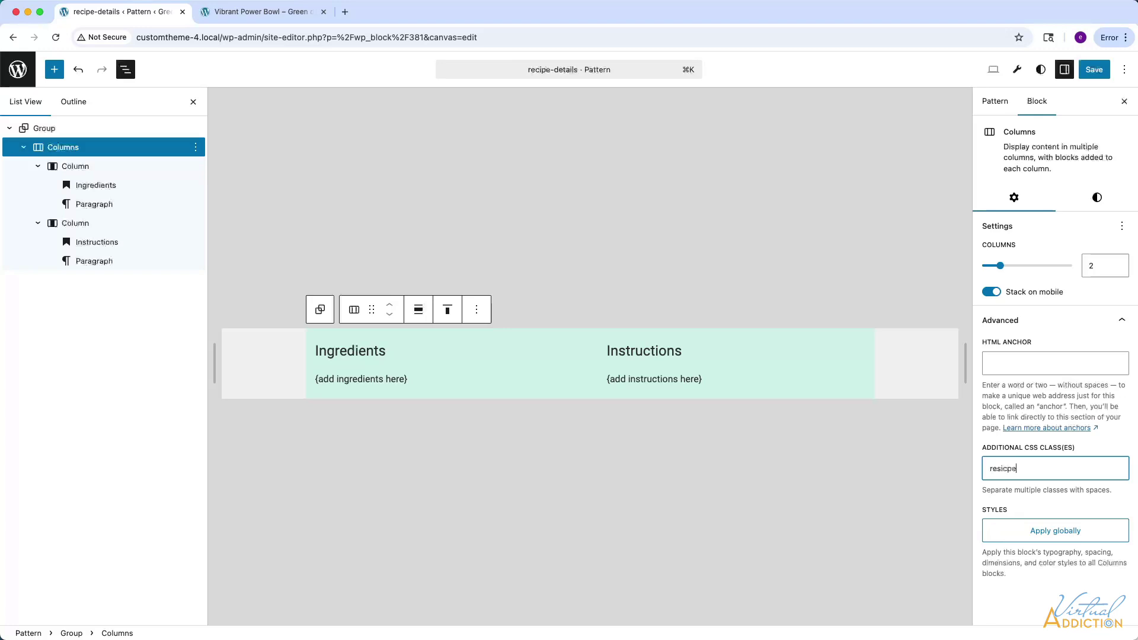
text(recipeDetails)
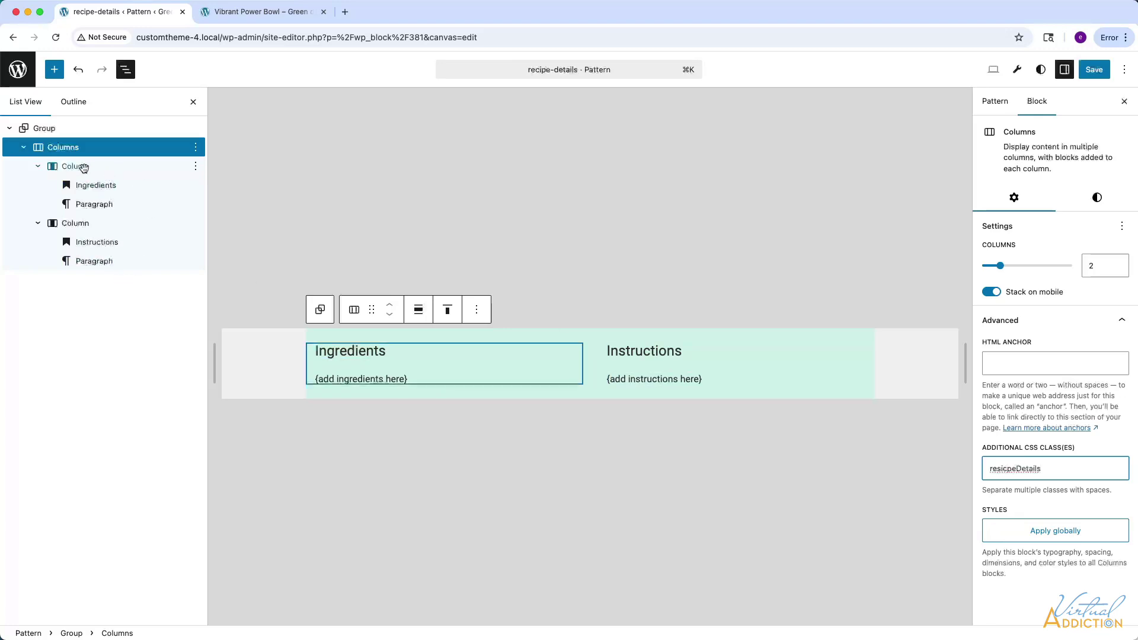
Add an additional CSS class for the ingredients to the first column.
click(99, 172)
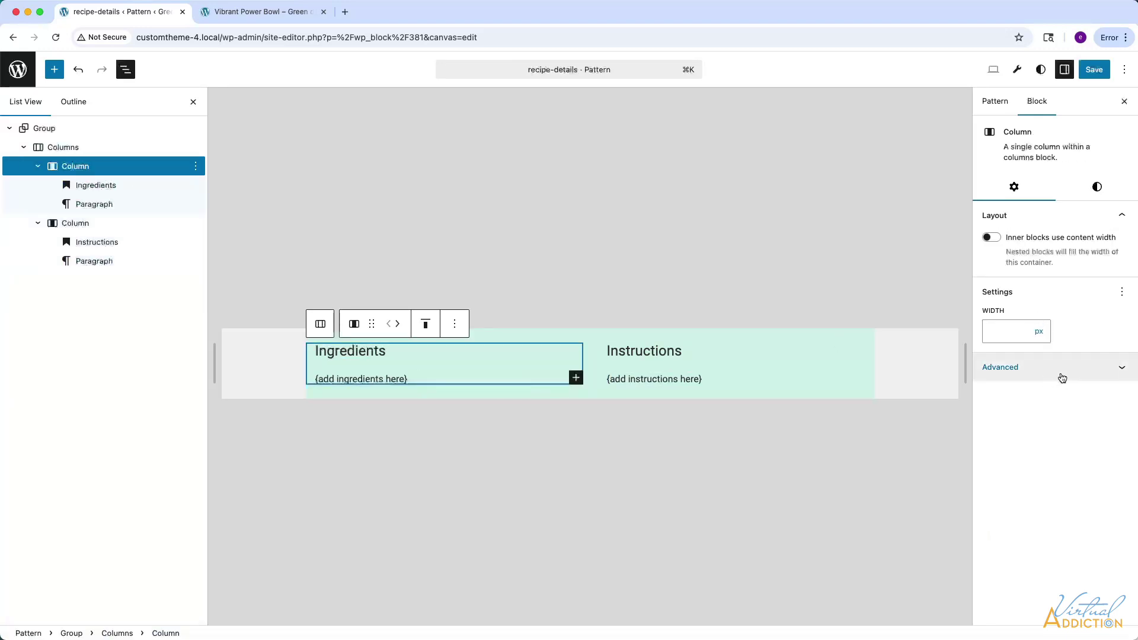
click(1025, 366)
click(1002, 512)
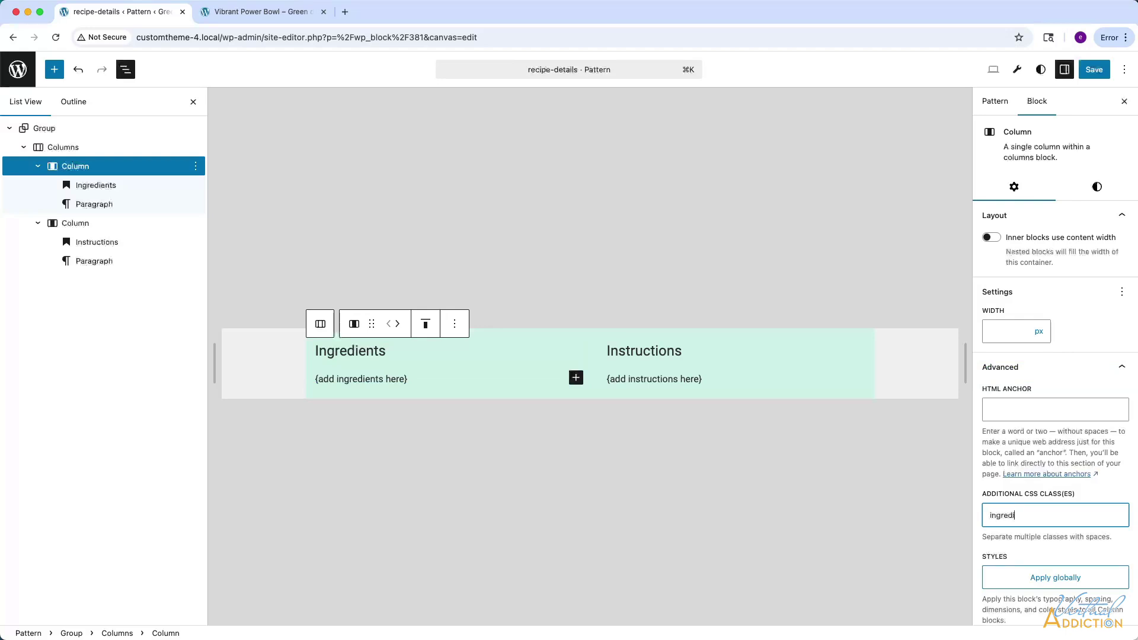
Add the additional CSS class "instructions" to the second column and save the recipe-details pattern.
click(86, 224)
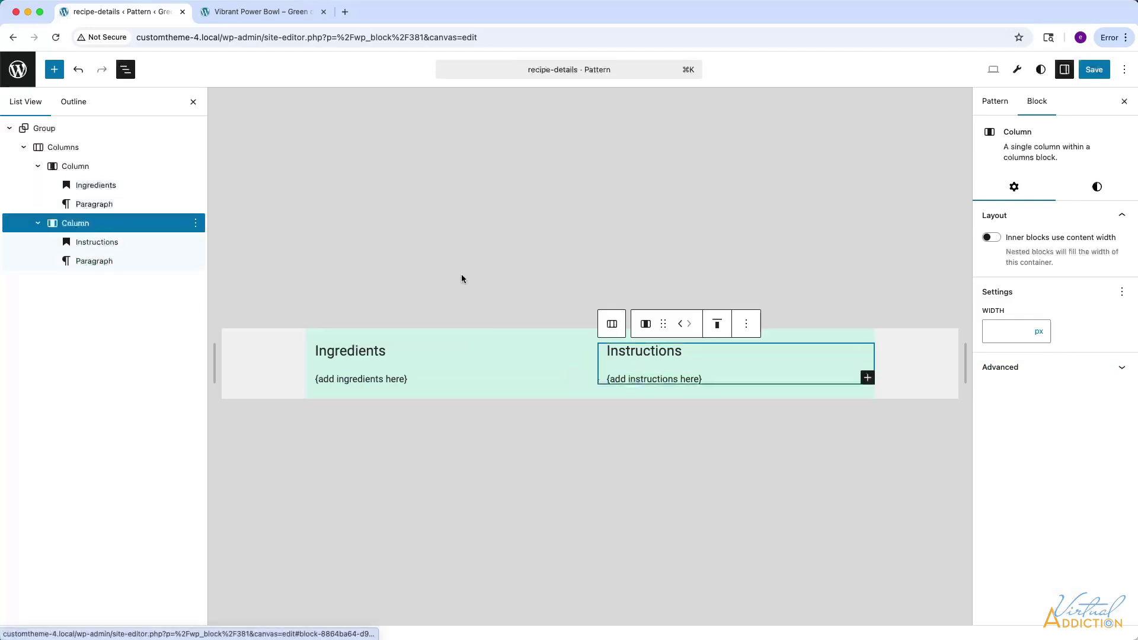
click(1019, 368)
click(1020, 509)
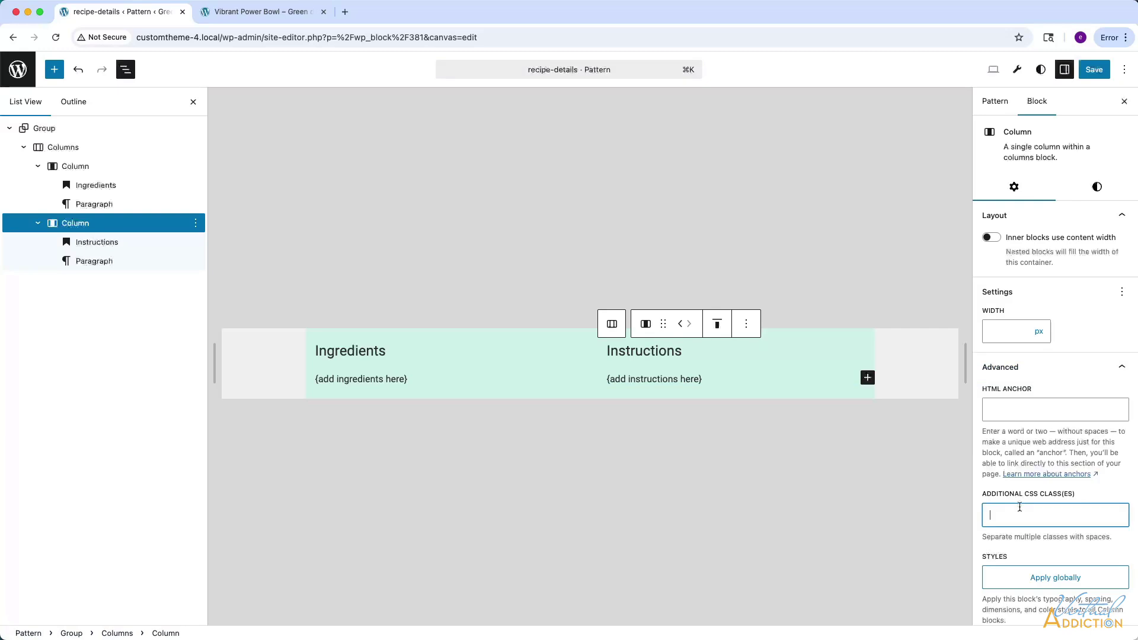
text(instructions)
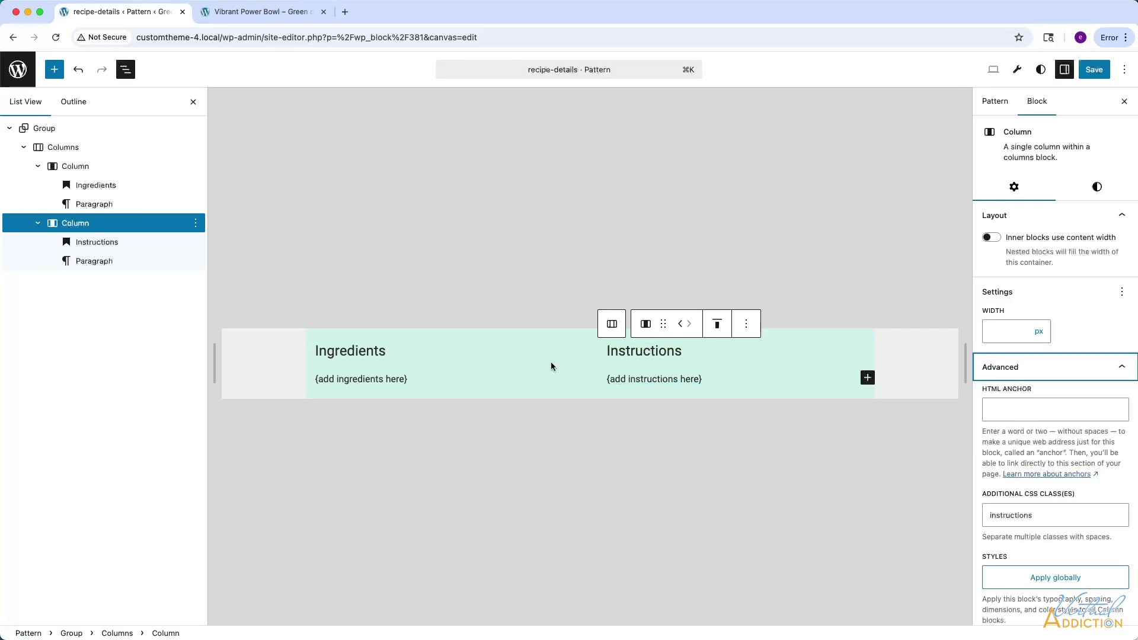
mouse_move(556, 368)
click(1094, 70)
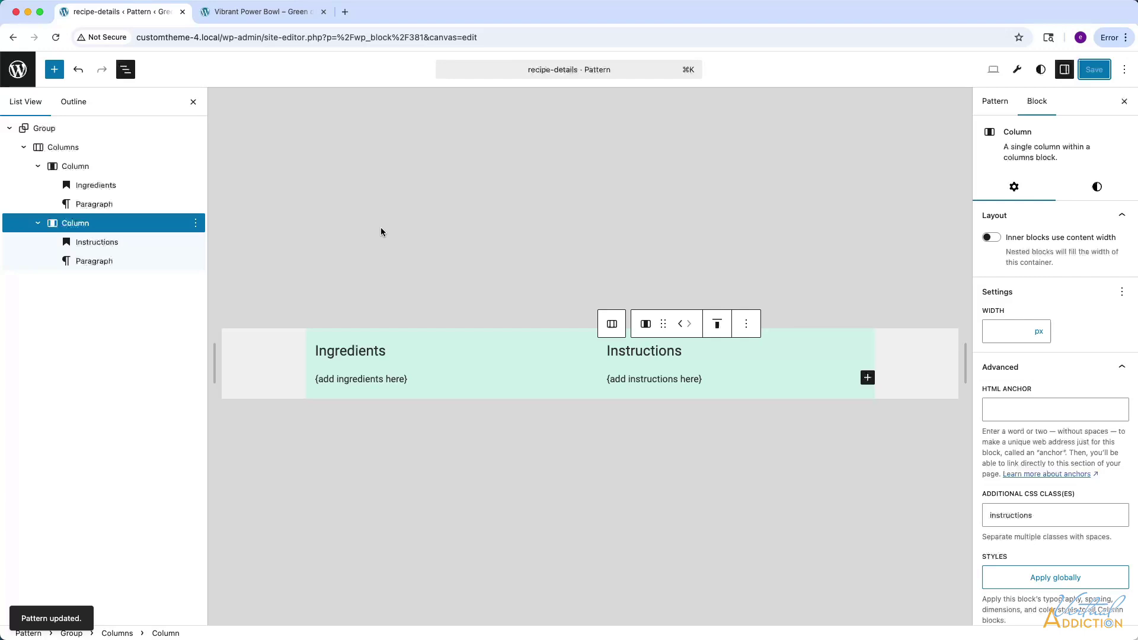
Leave the site editor for the list of all posts and open the Vibrant Power Bowl post for editing.
click(17, 70)
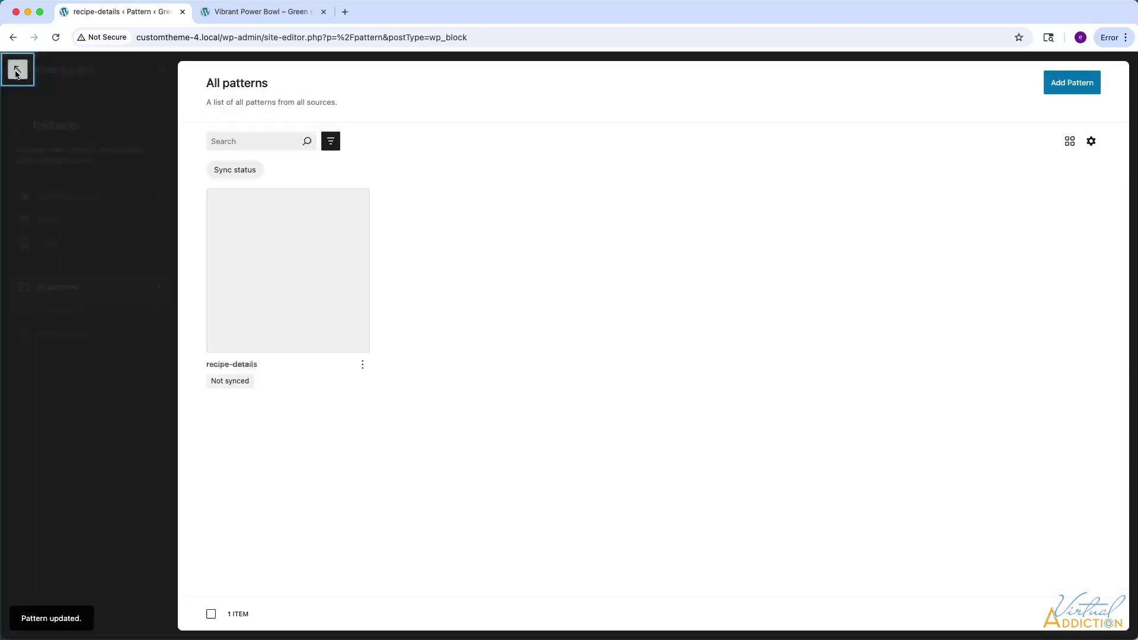
click(17, 70)
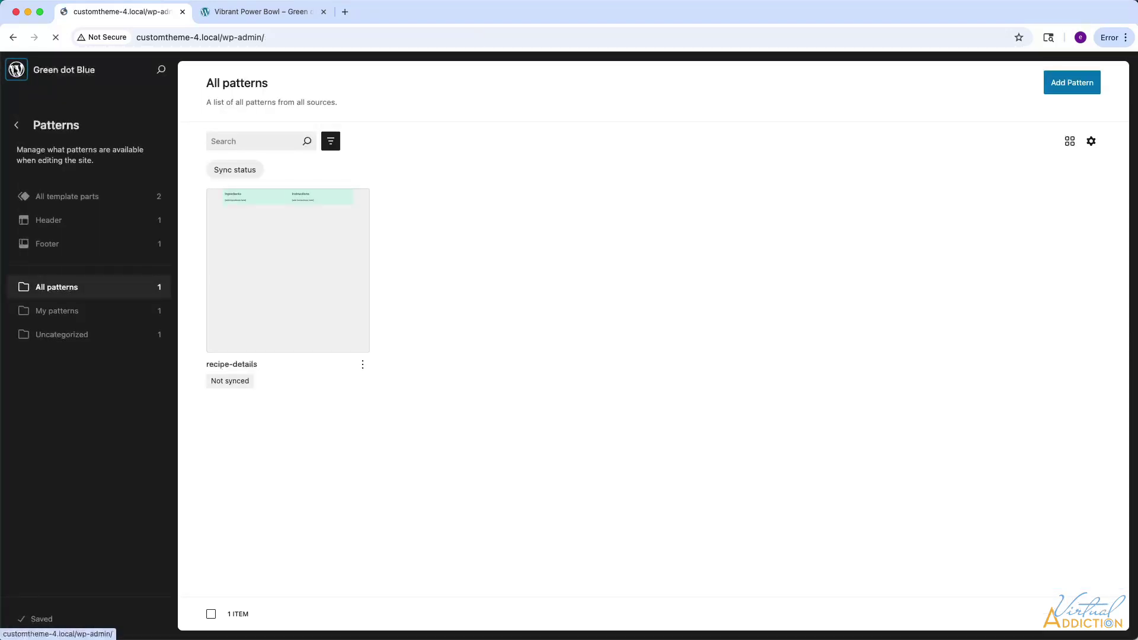
click(19, 156)
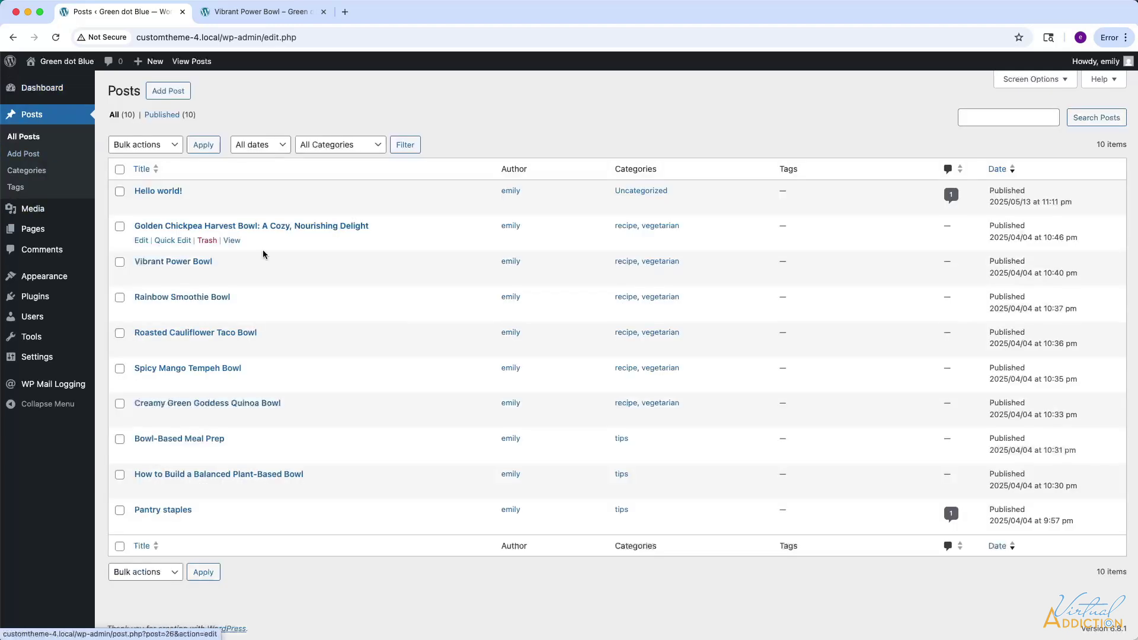
mouse_move(155, 279)
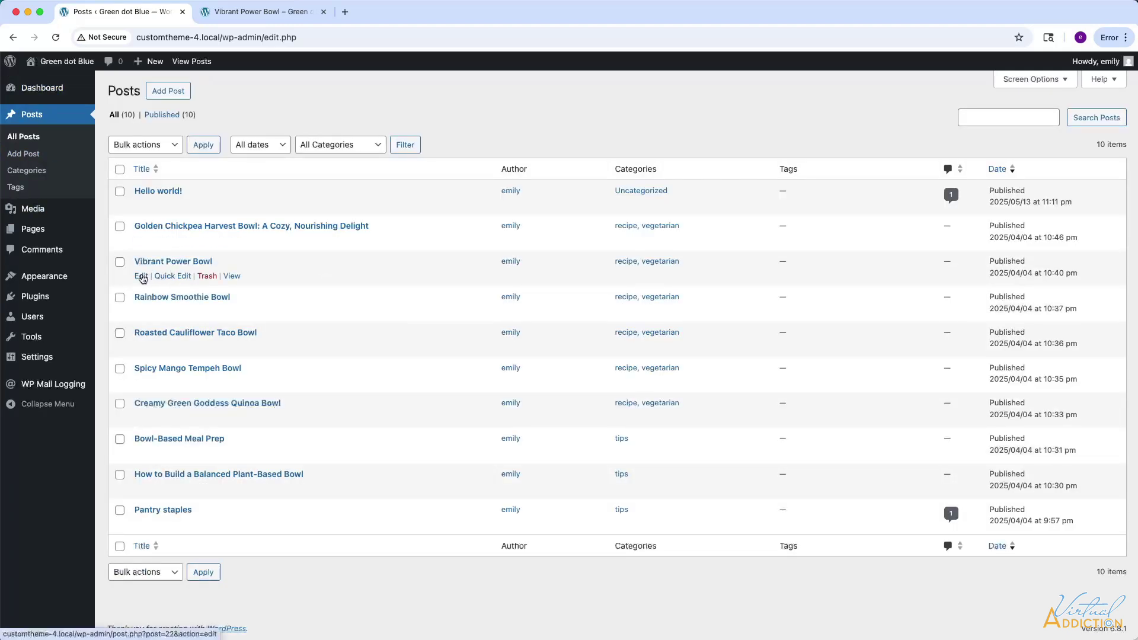
click(142, 278)
Examine the Ingredients and Instructions headings and their lists in the post by highlighting those blocks.
scroll(397, 344, down, 5)
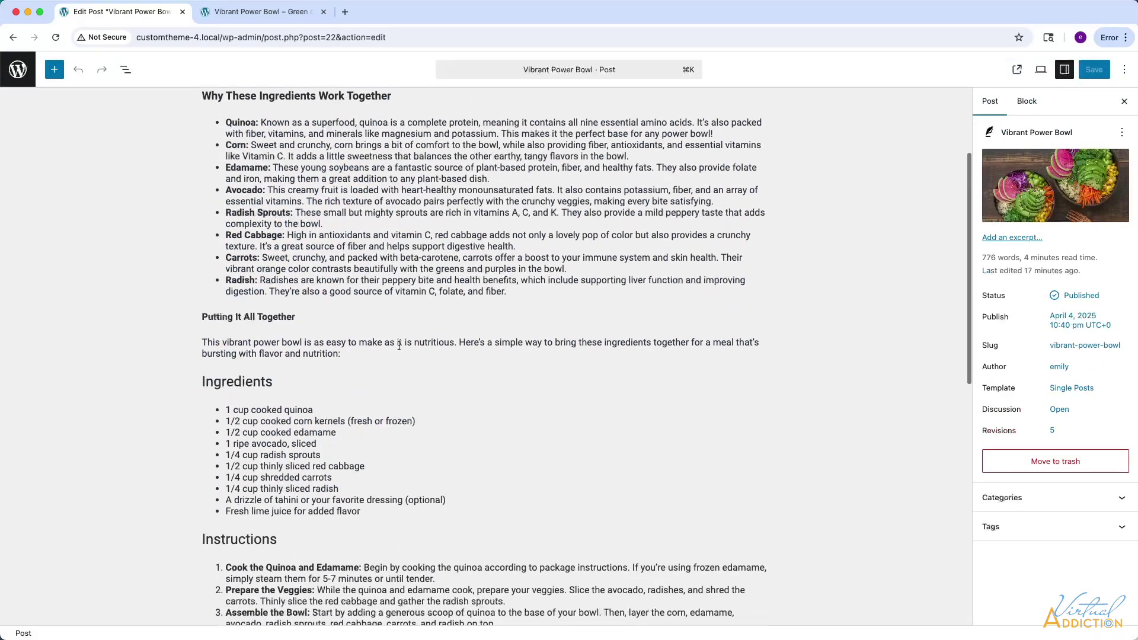
drag(191, 347, 457, 485)
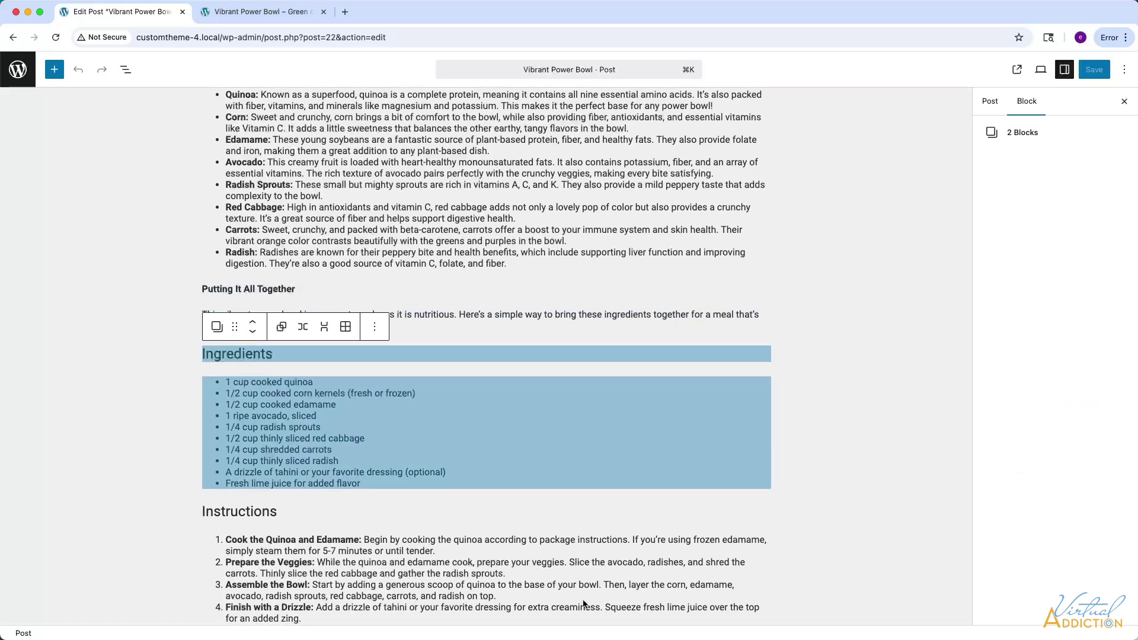
scroll(450, 393, down, 5)
drag(433, 425, 202, 196)
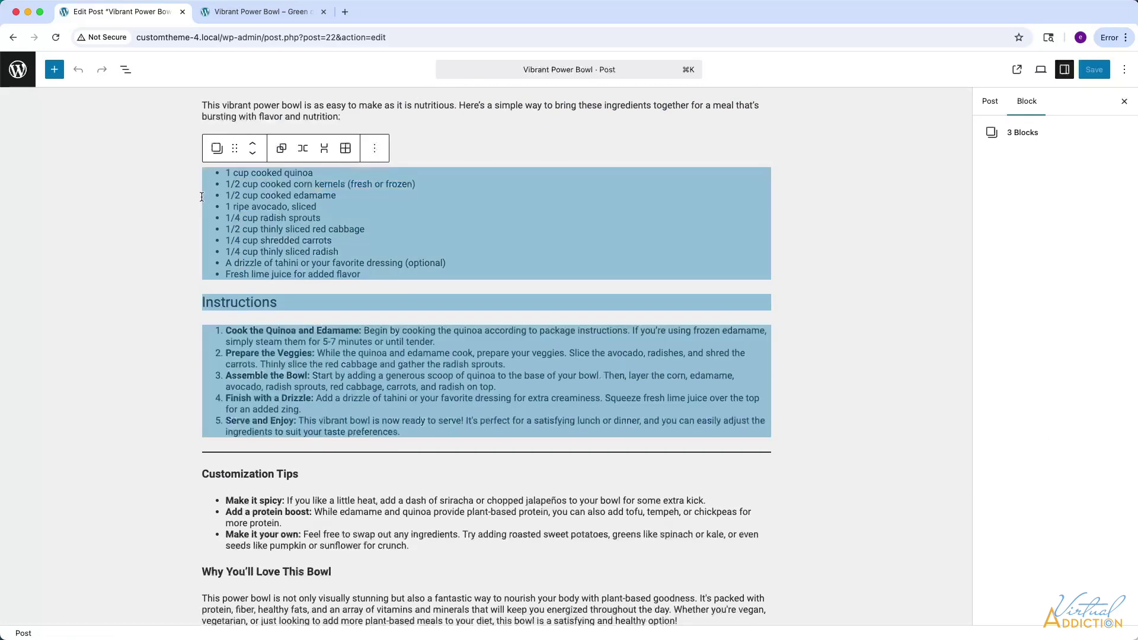
Show the post's block structure and place the cursor at the end of the Ingredients heading.
click(125, 69)
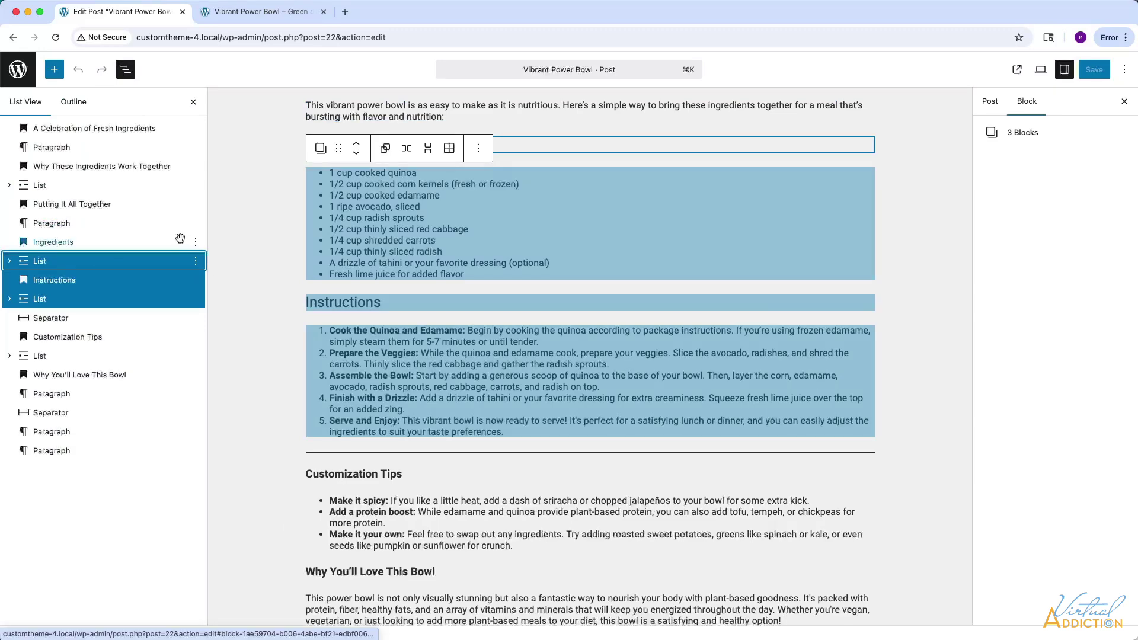
scroll(497, 135, up, 2)
click(504, 217)
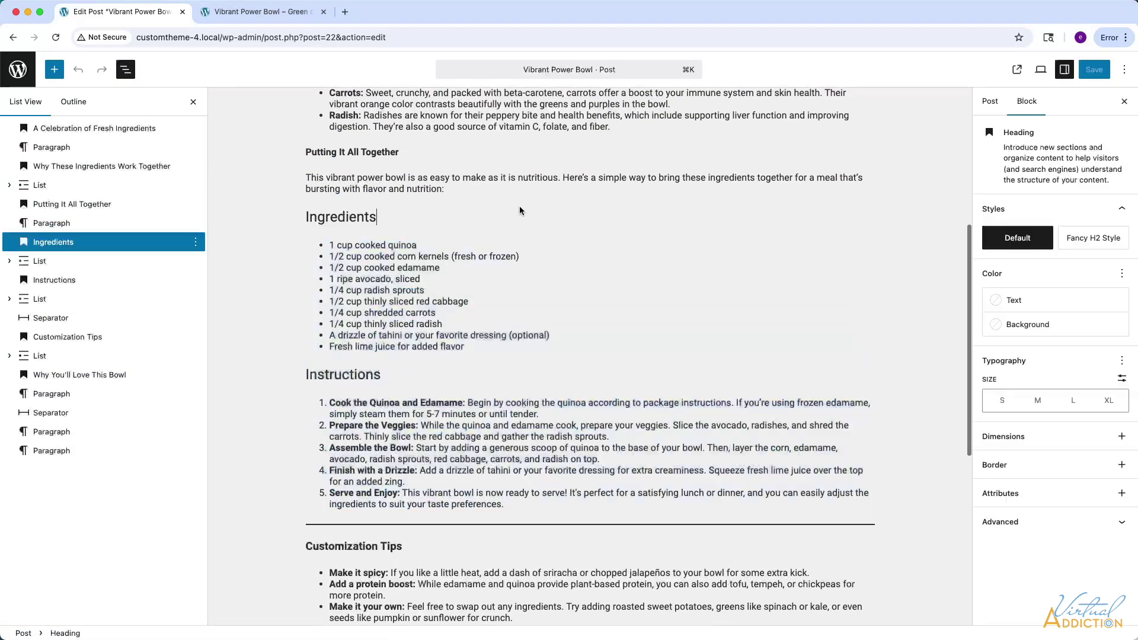
Insert the recipe-details pattern from the saved custom patterns directly above the Ingredients heading in the post.
click(54, 70)
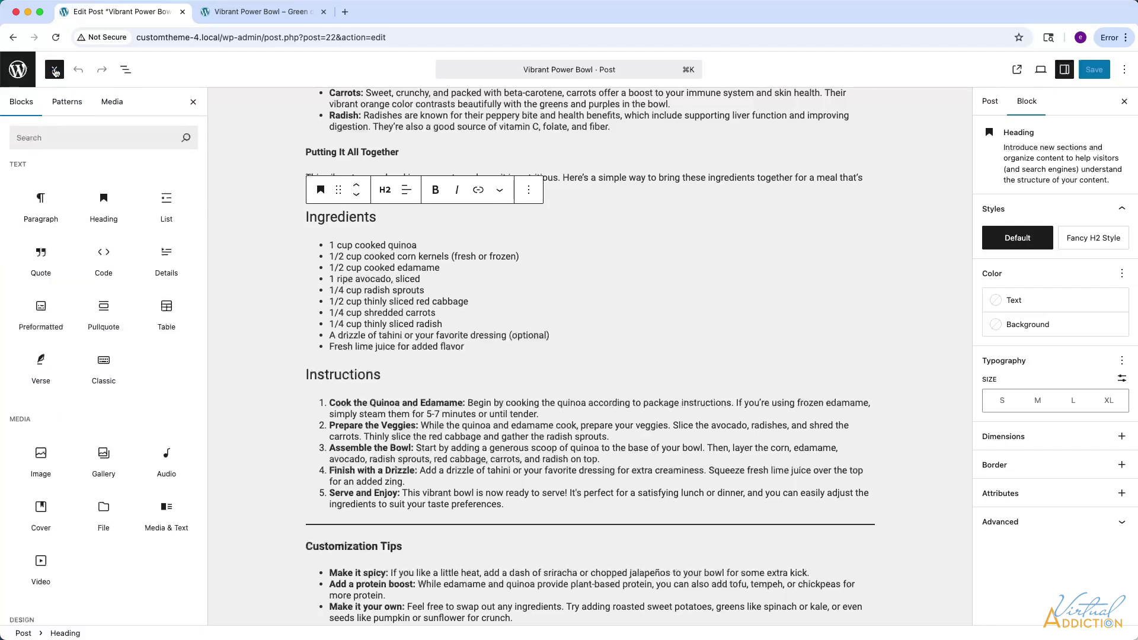
click(72, 106)
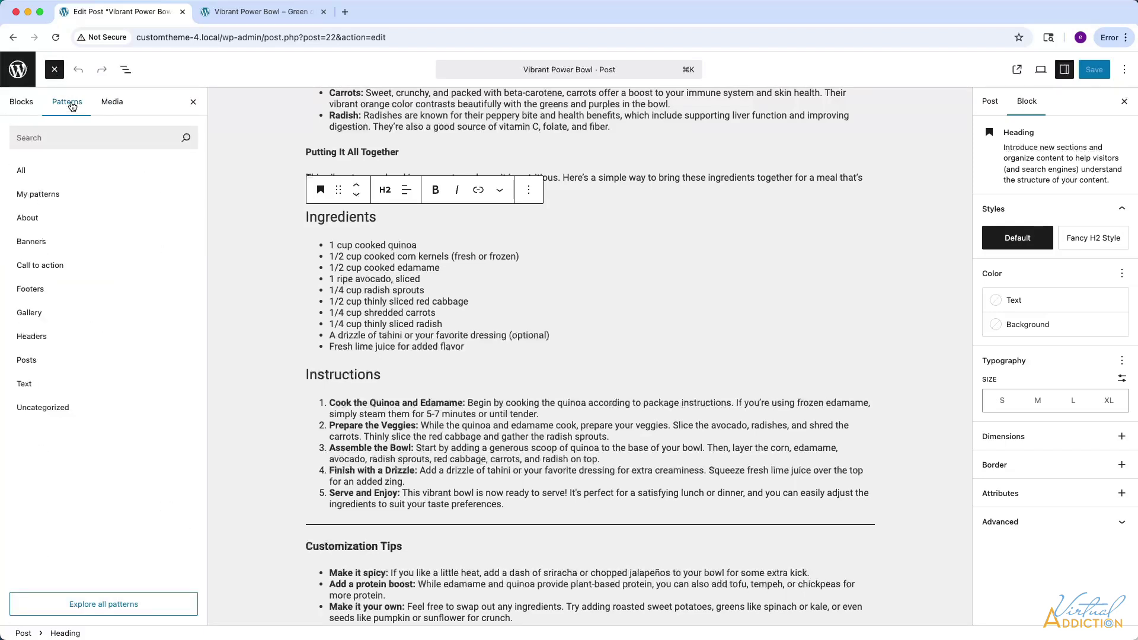
click(44, 195)
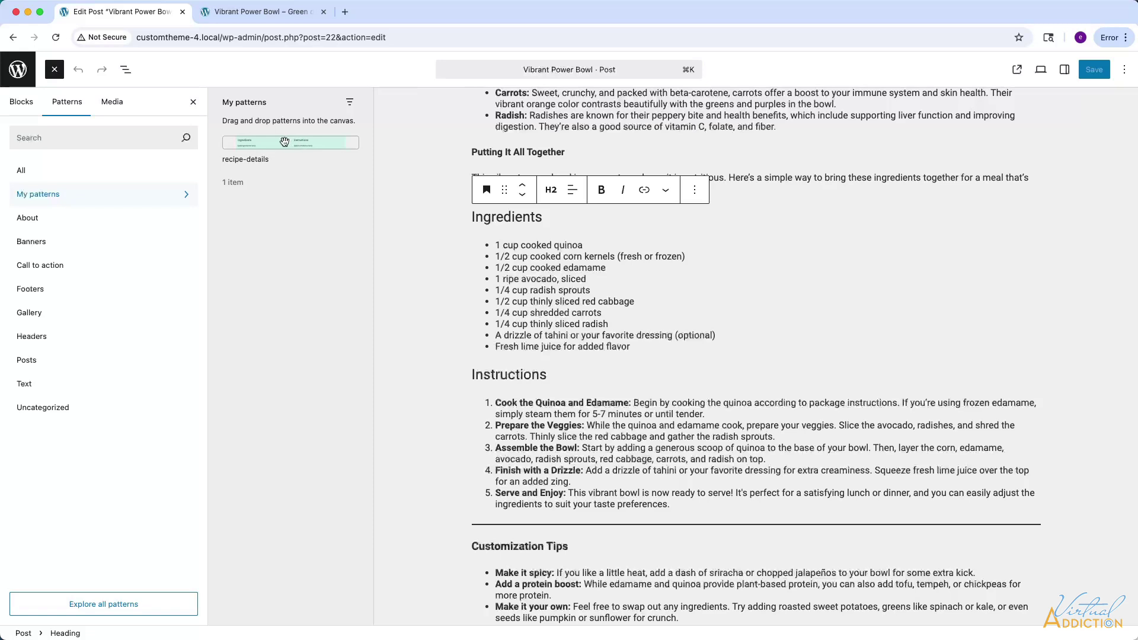
drag(283, 142, 593, 204)
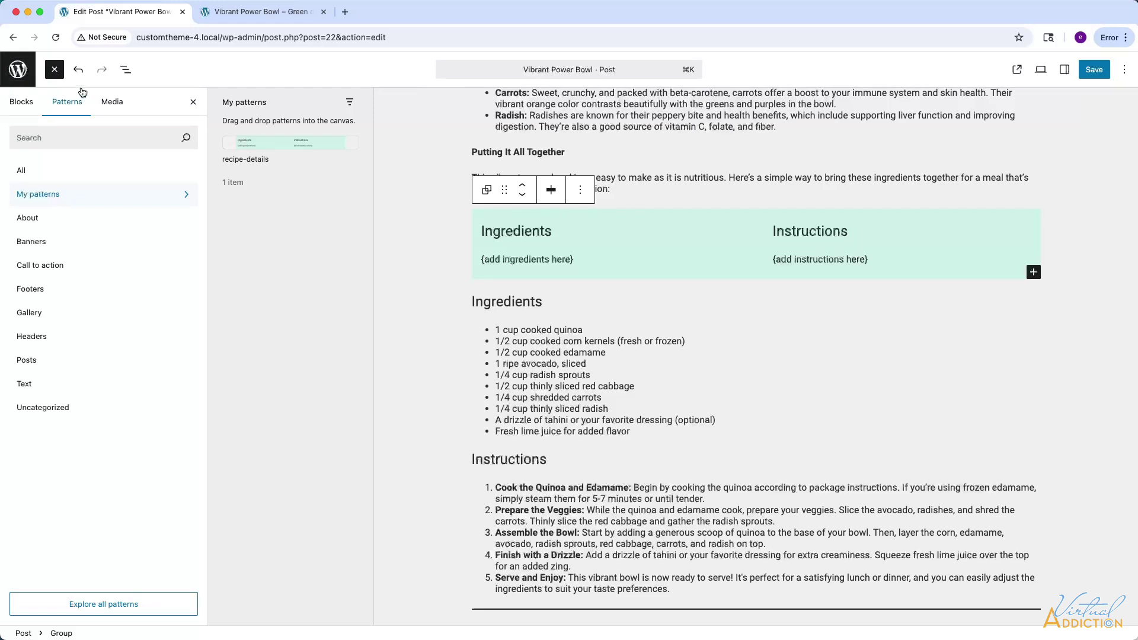
Move the ingredients list under the Ingredients heading in the pattern's first column and delete that column's placeholder paragraph.
click(122, 77)
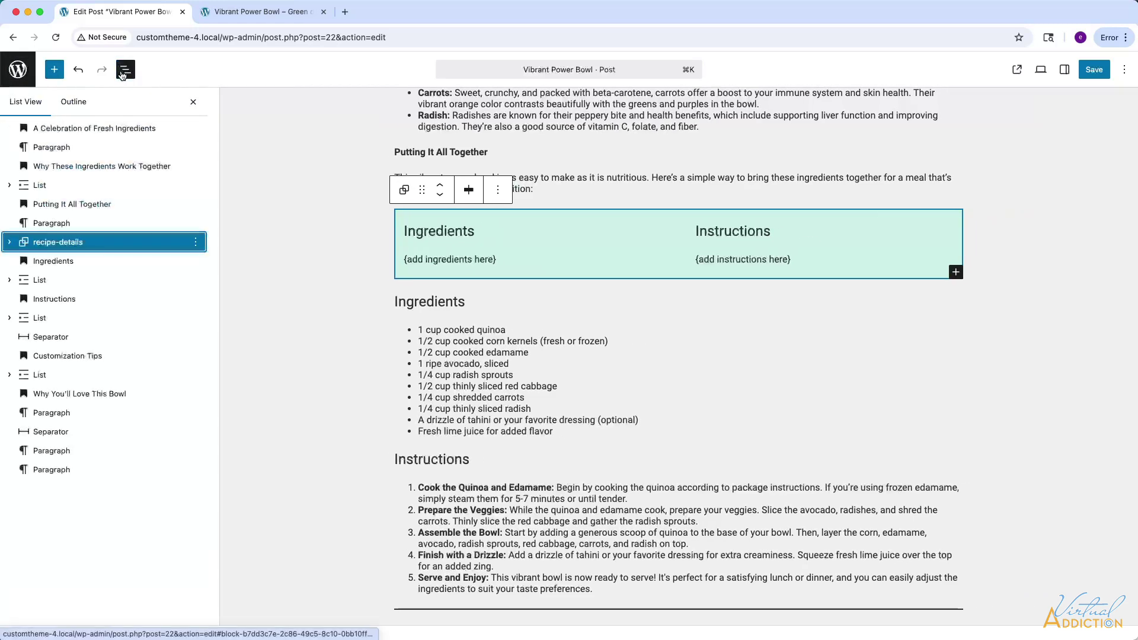
click(9, 242)
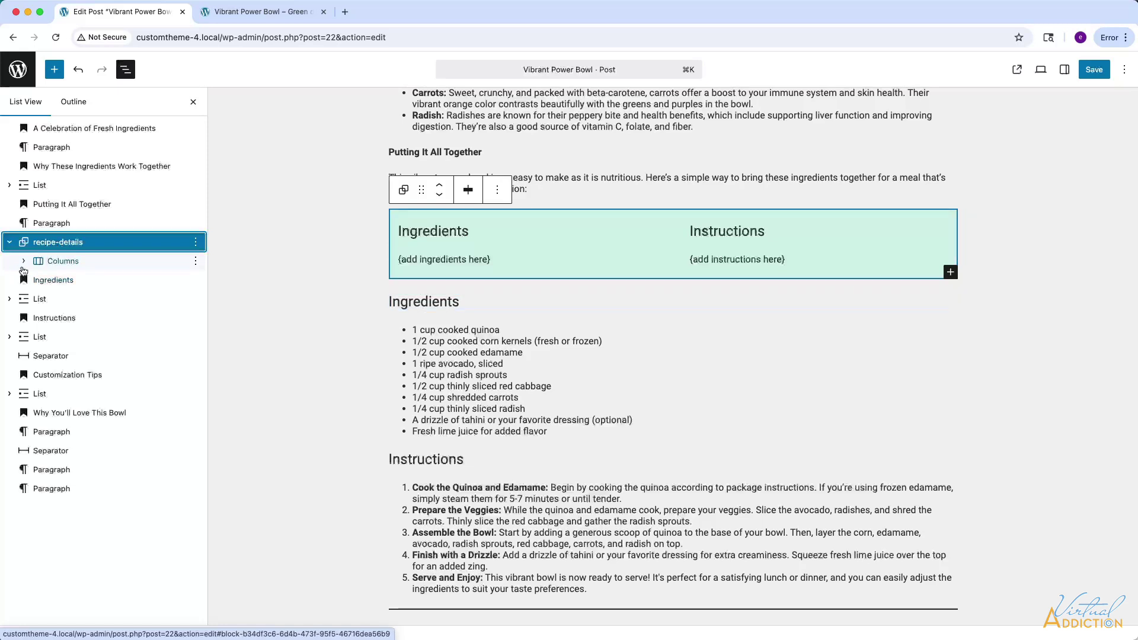
click(23, 261)
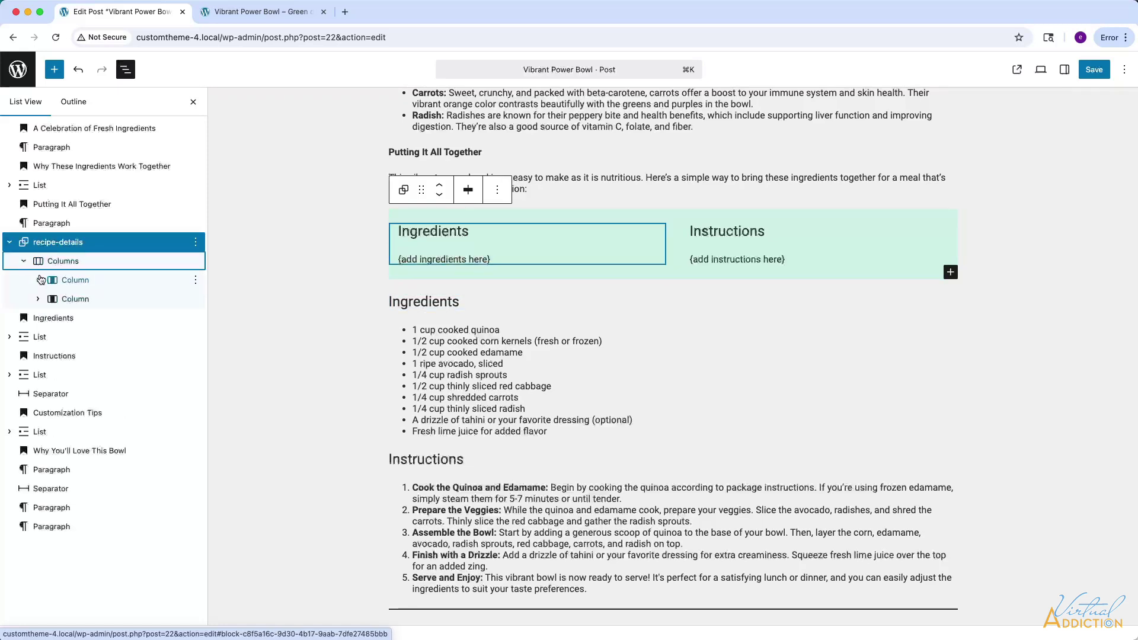
click(38, 280)
click(39, 338)
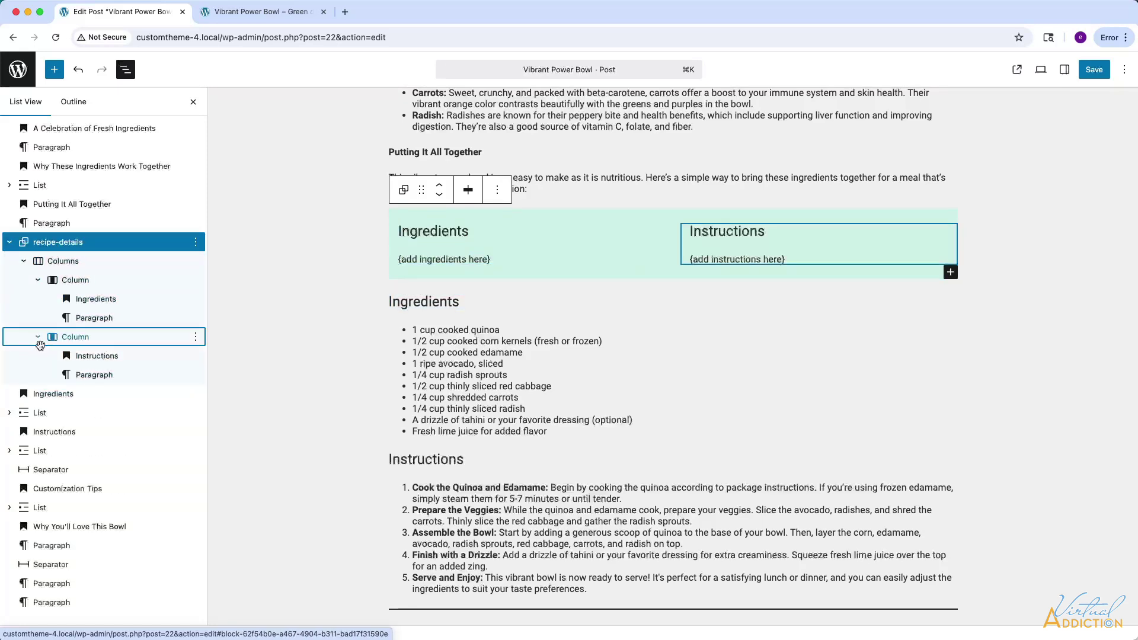
drag(24, 413, 102, 315)
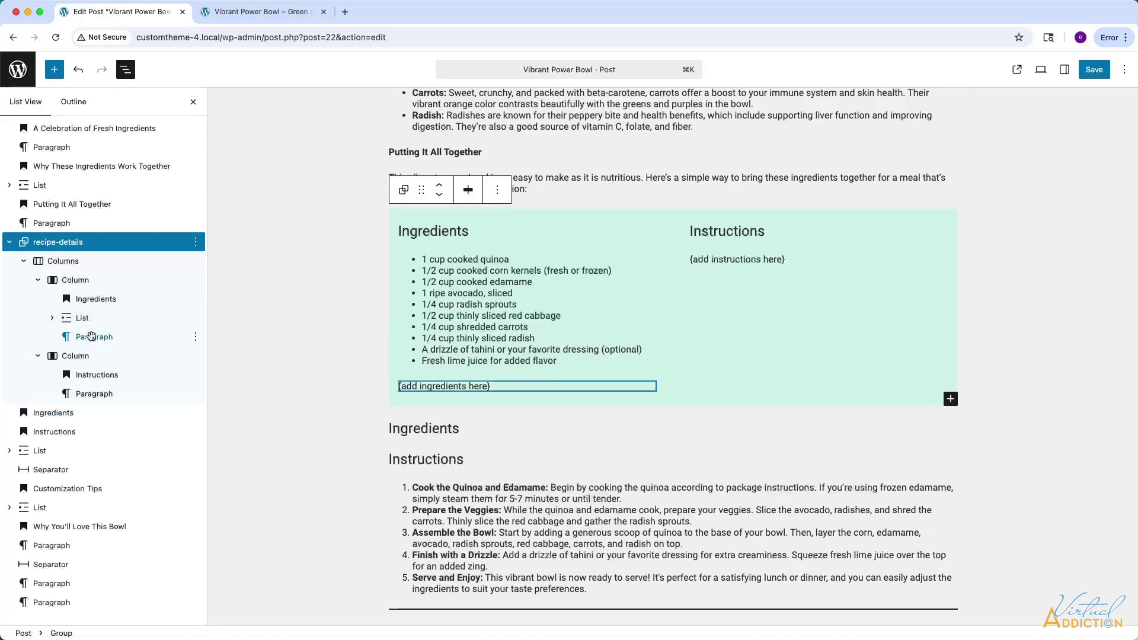
click(195, 337)
click(249, 620)
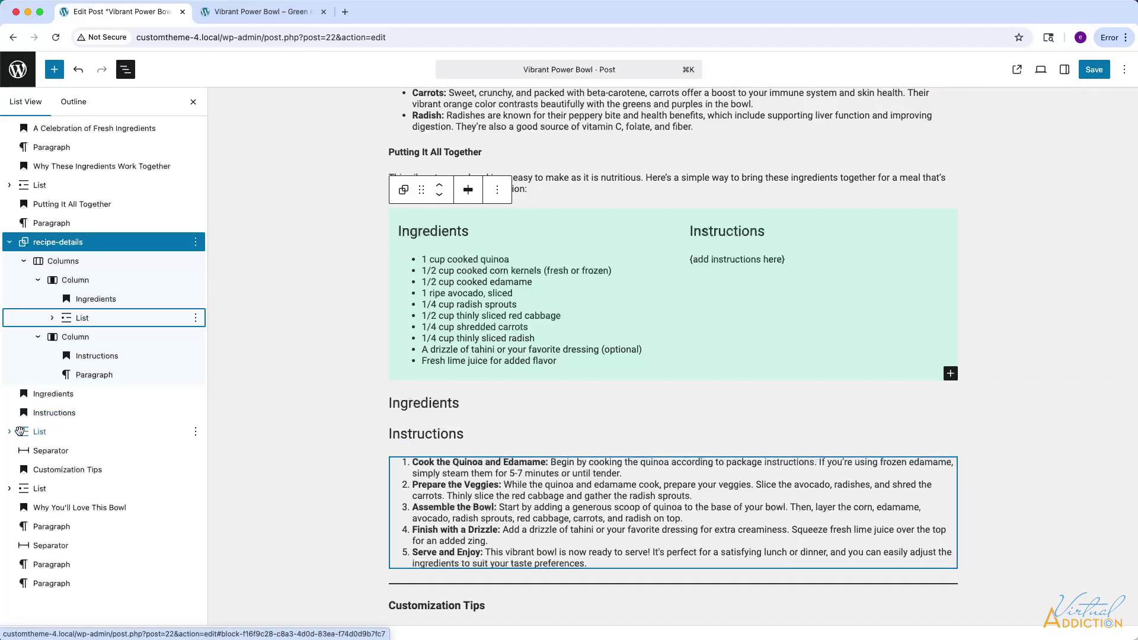
Move the numbered instructions list under the Instructions heading in the pattern's second column and delete that column's placeholder paragraph.
drag(20, 431, 83, 372)
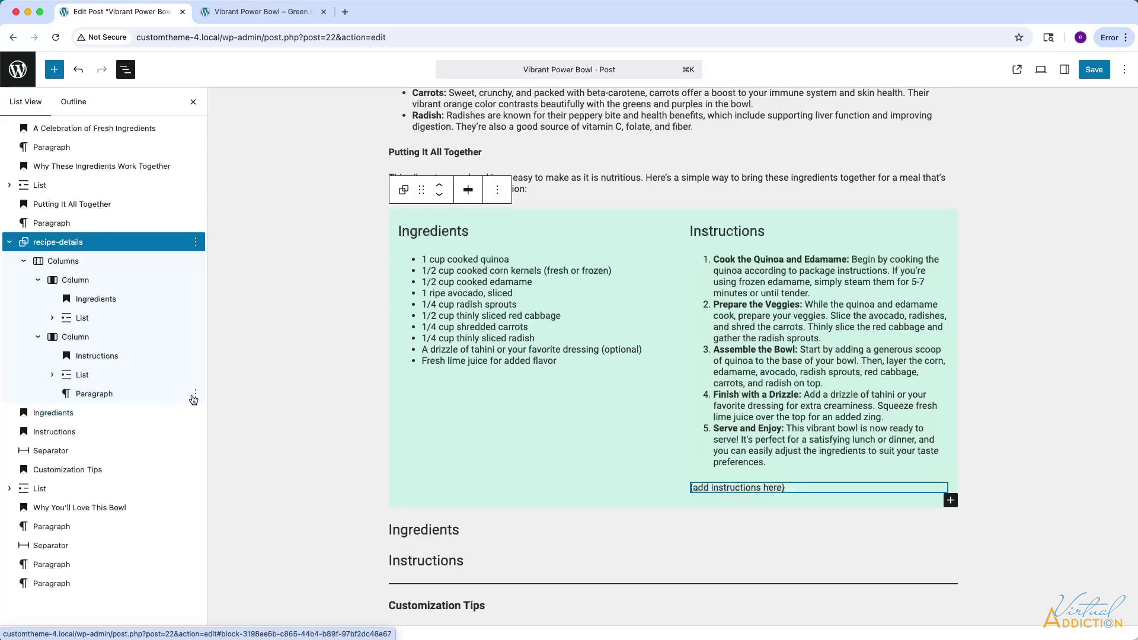
click(195, 395)
scroll(218, 363, down, 1)
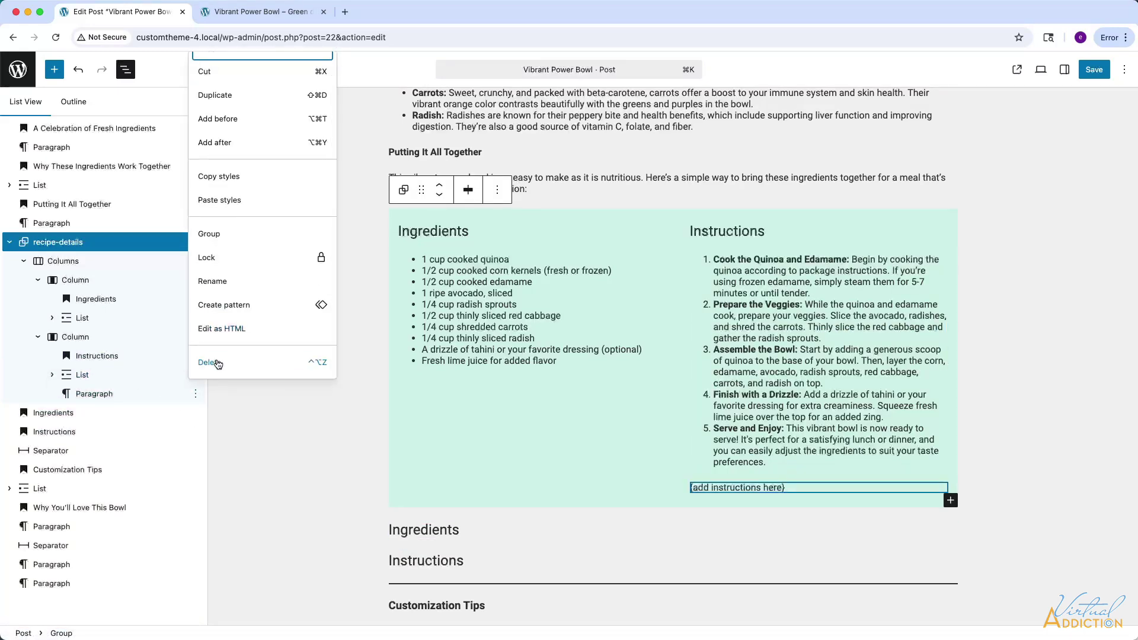
click(218, 363)
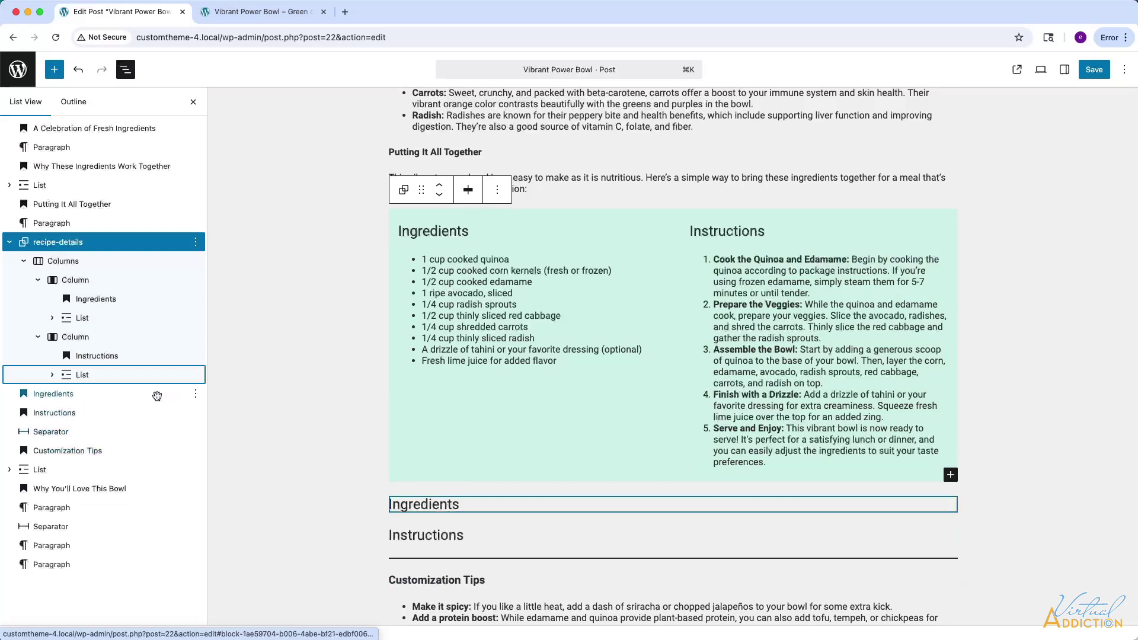
Delete the leftover Ingredients and Instructions headings below the recipe-details pattern and save the post.
click(195, 394)
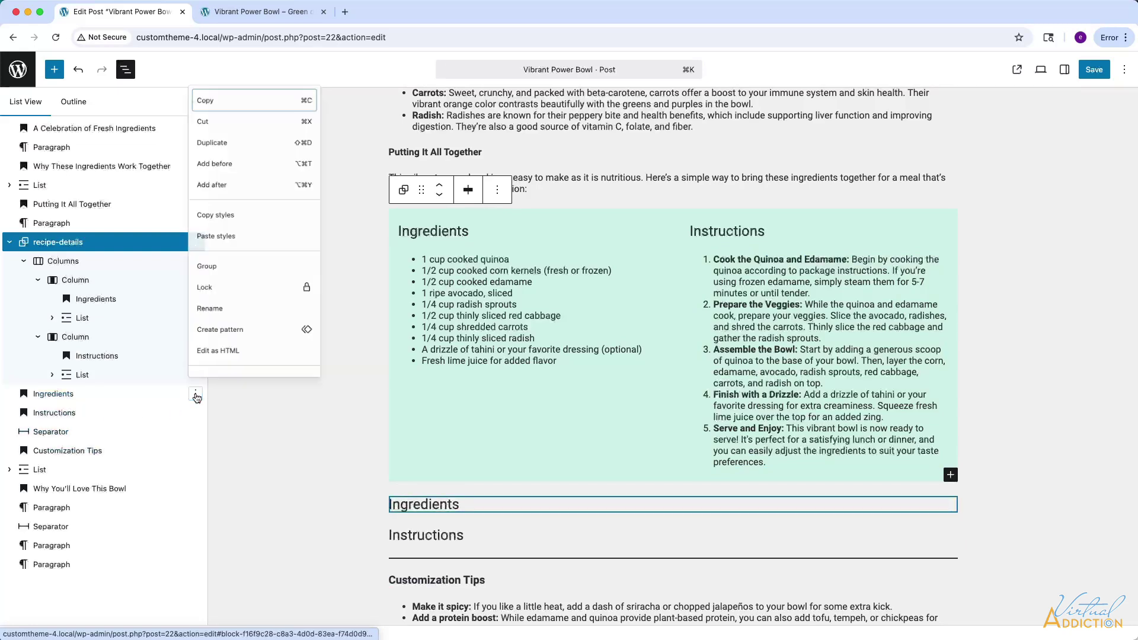
scroll(224, 364, down, 1)
click(216, 363)
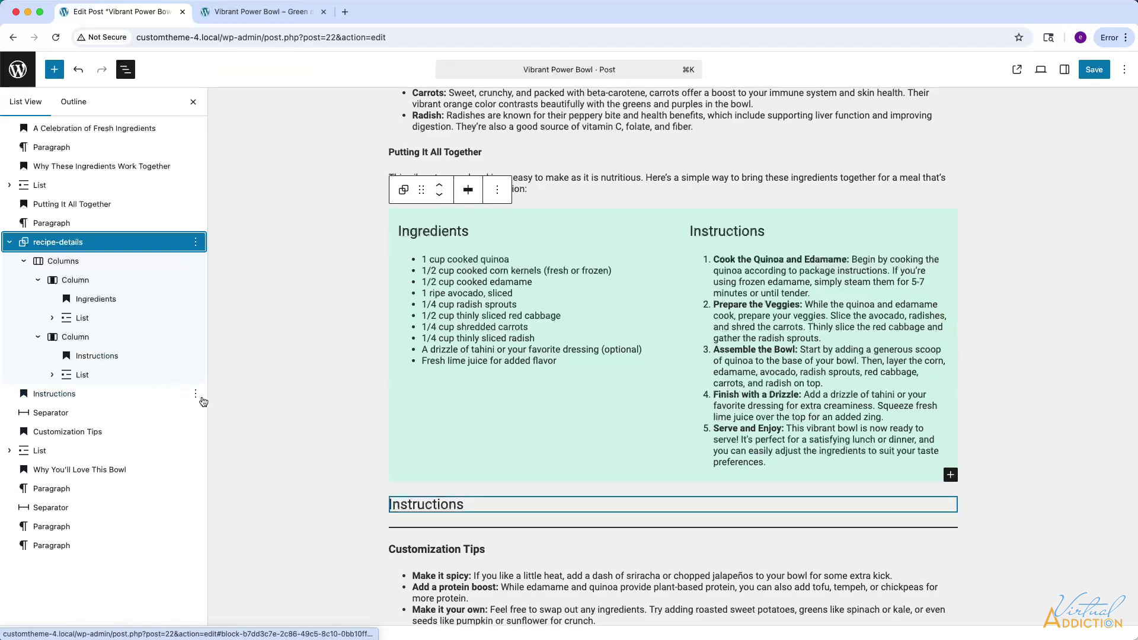
click(195, 394)
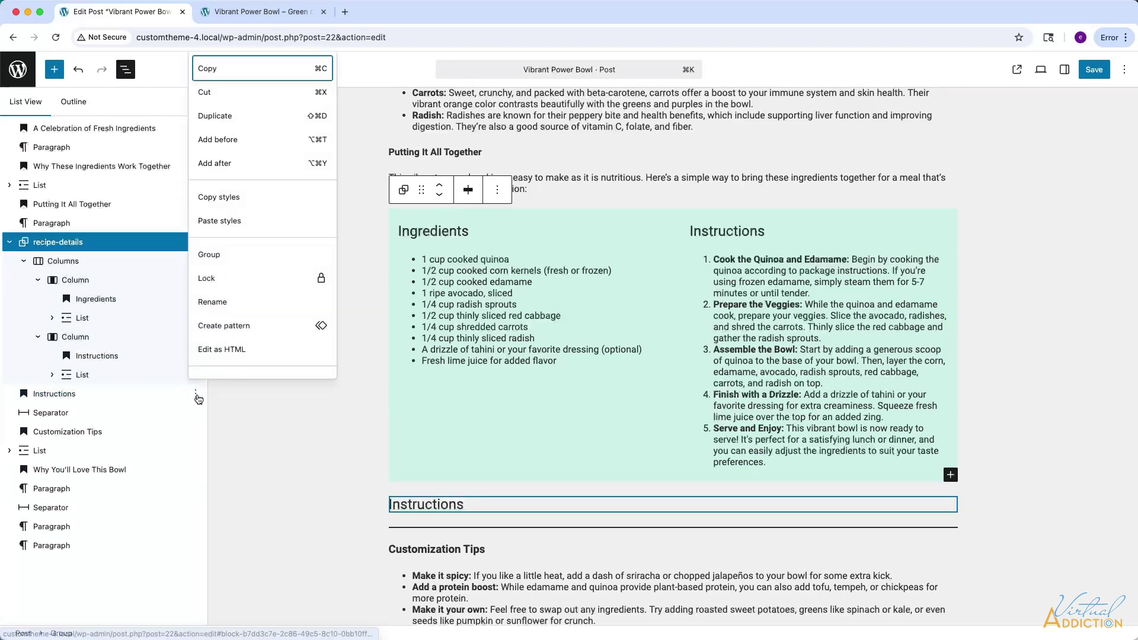
scroll(229, 356, down, 1)
click(216, 362)
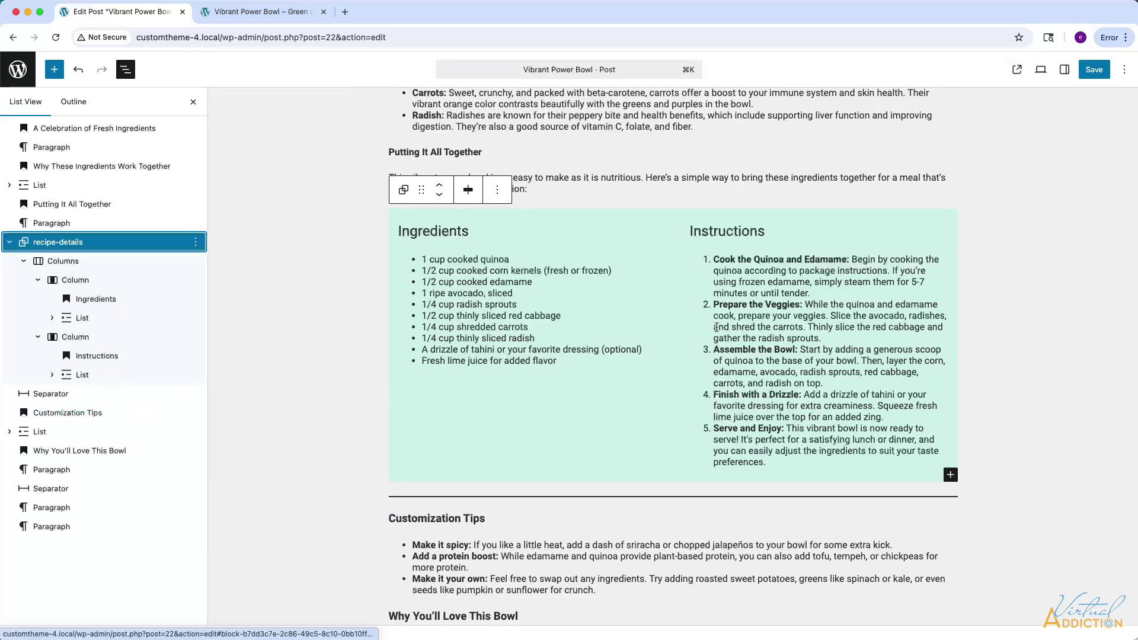
click(1095, 72)
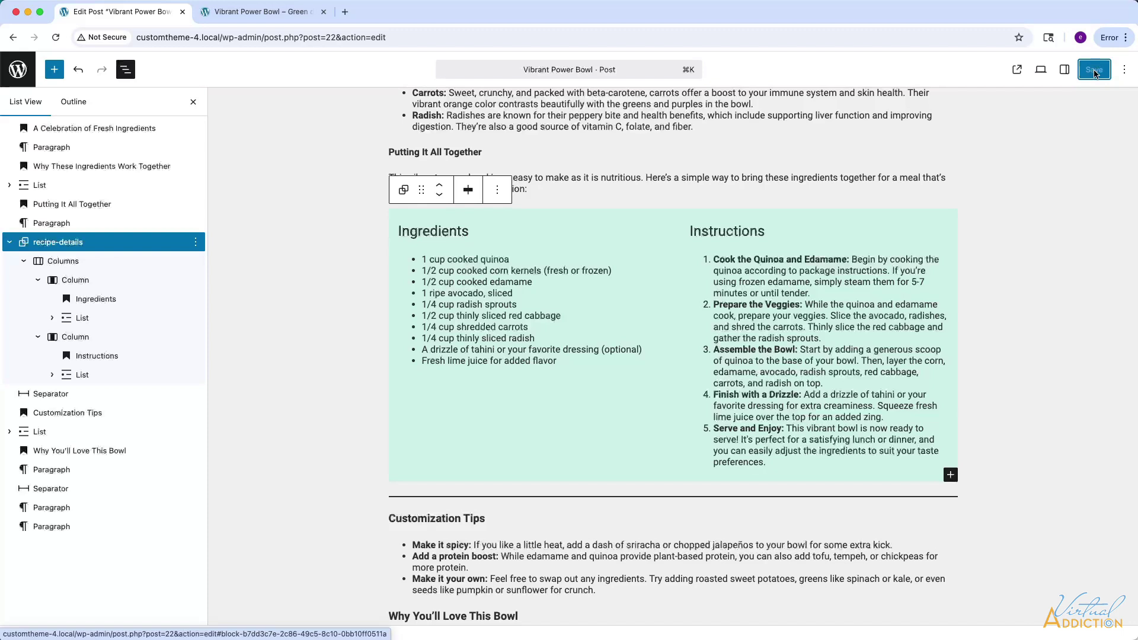
Reload the published Vibrant Power Bowl page and examine the two-column recipe section.
click(267, 17)
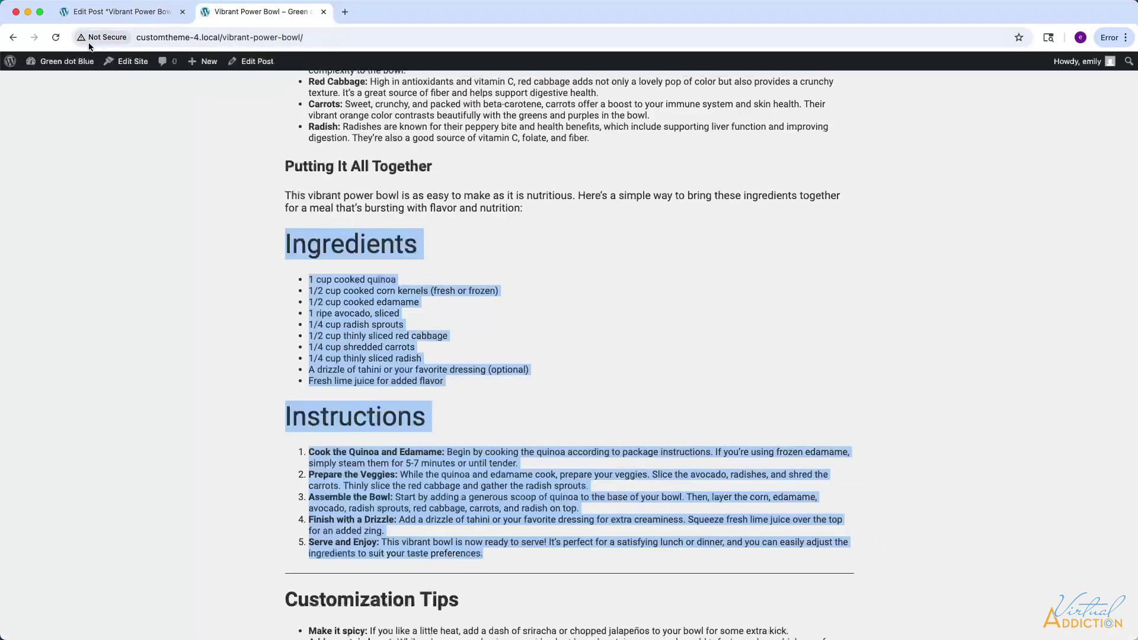
click(56, 39)
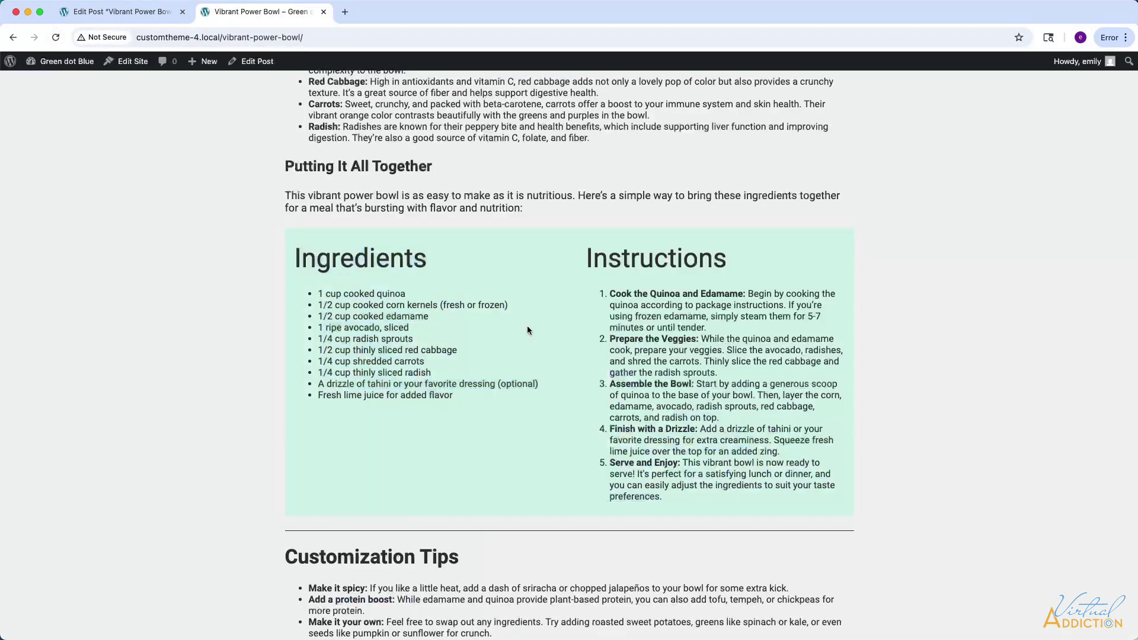
scroll(526, 344, up, 2)
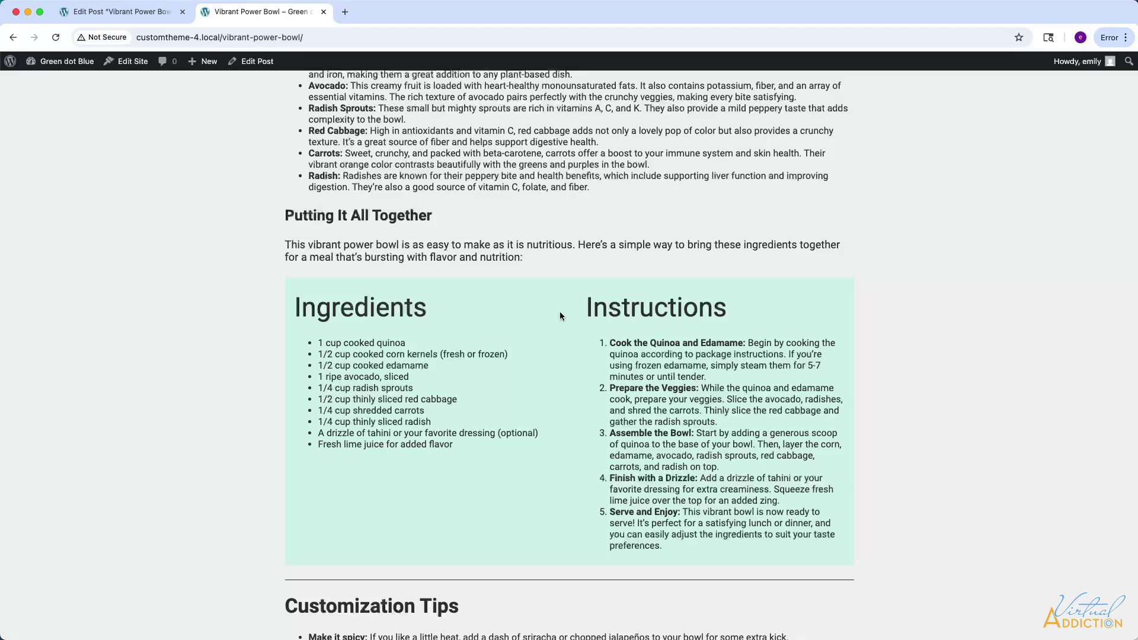
Inspect the page with the developer tools, narrow the responsive viewport to 732 px and examine how the recipe columns stack.
right_click(970, 283)
click(1011, 473)
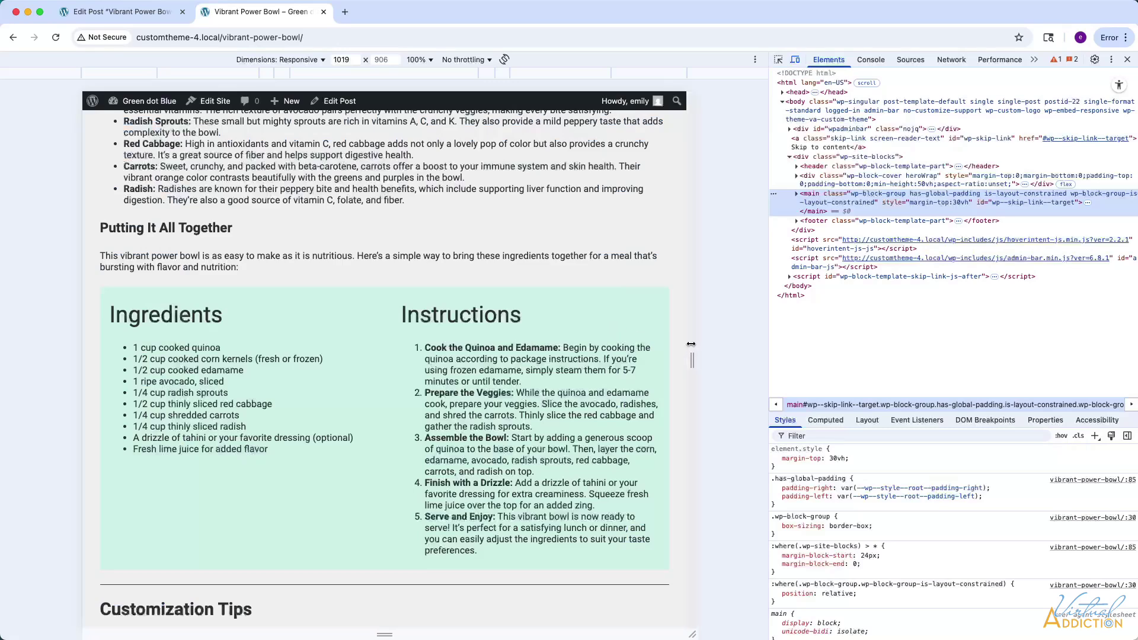
drag(691, 344, 606, 359)
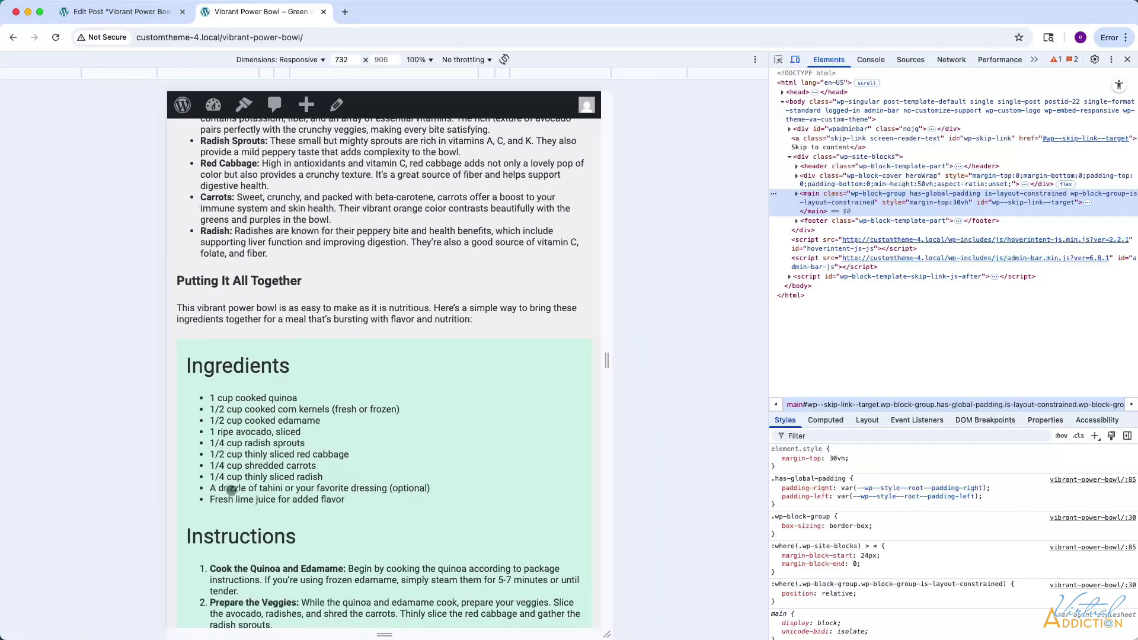
scroll(483, 515, down, 3)
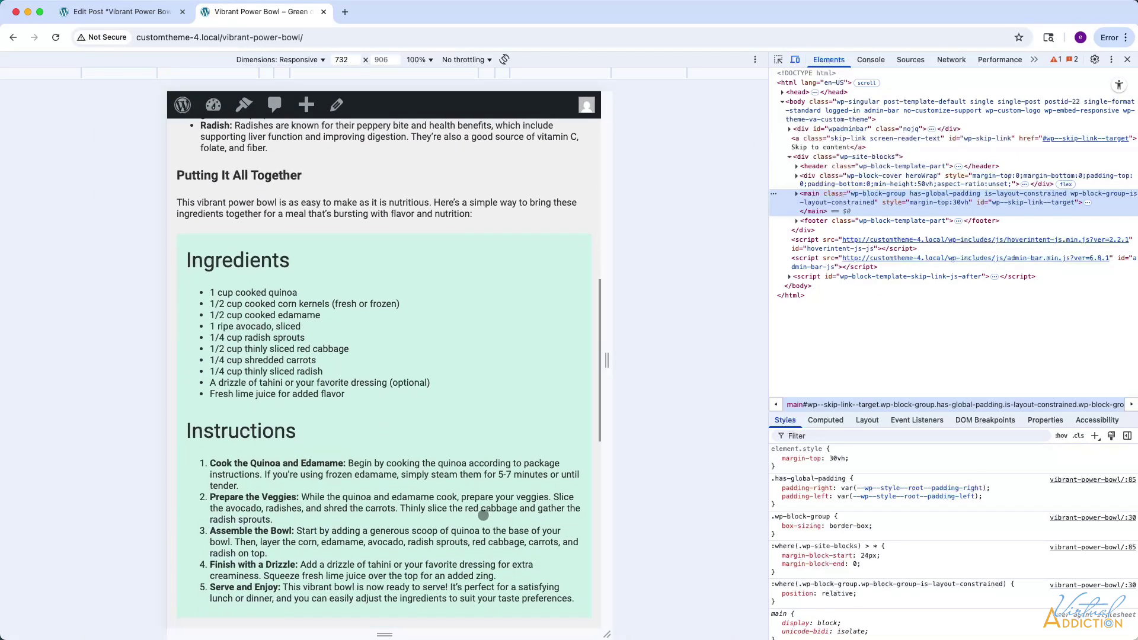
click(778, 59)
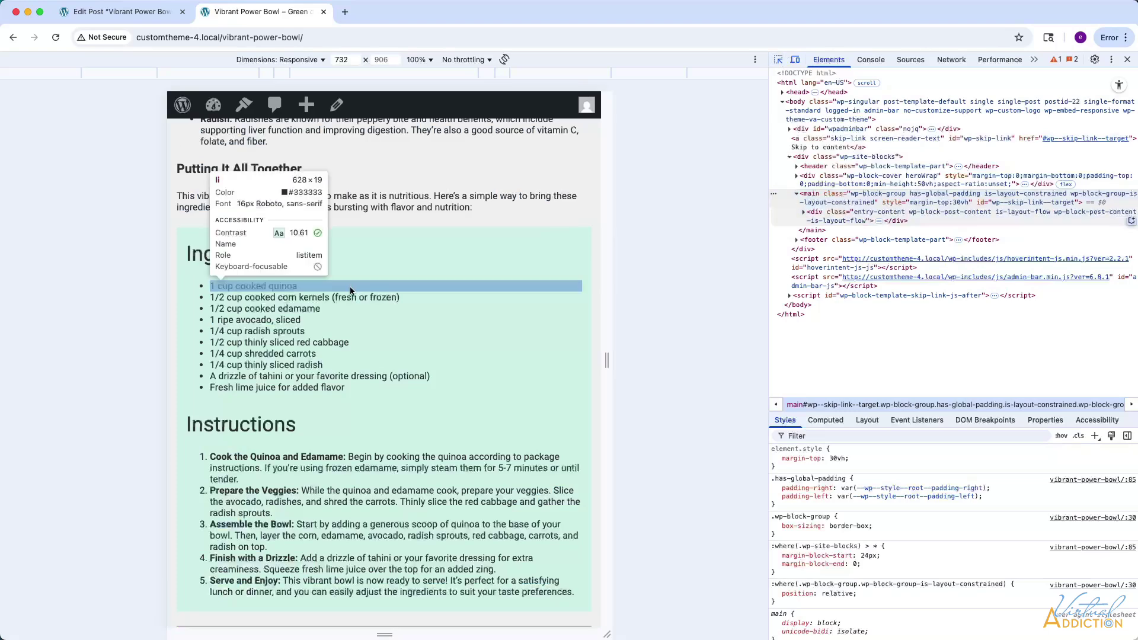
click(410, 269)
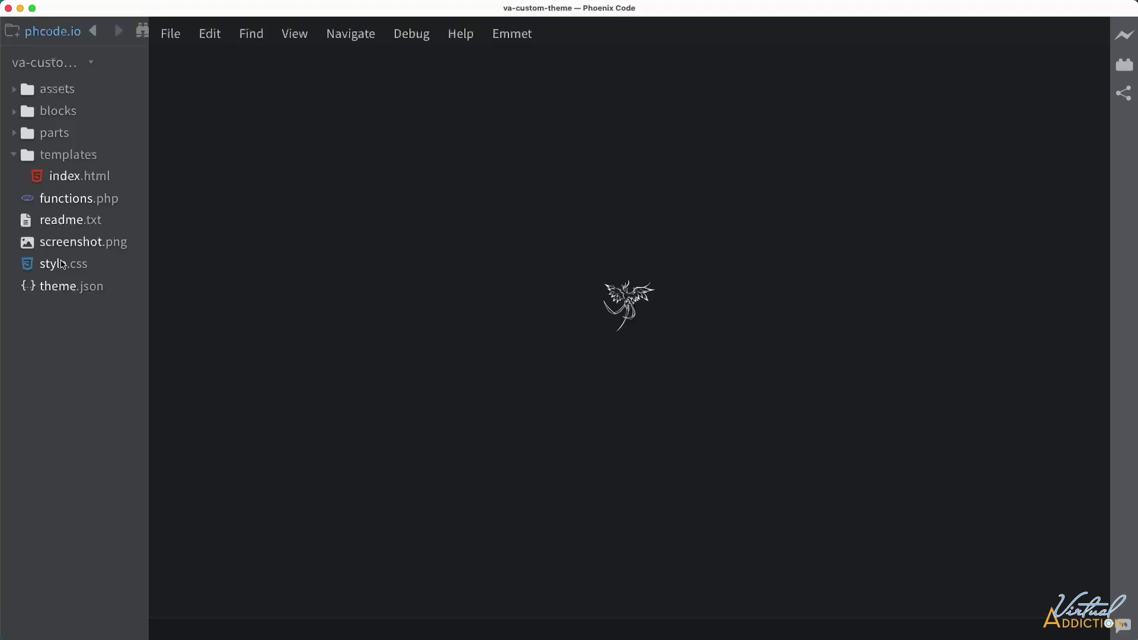
Switch to Phoenix Code, open the theme's style.css and look through its existing rules.
click(61, 264)
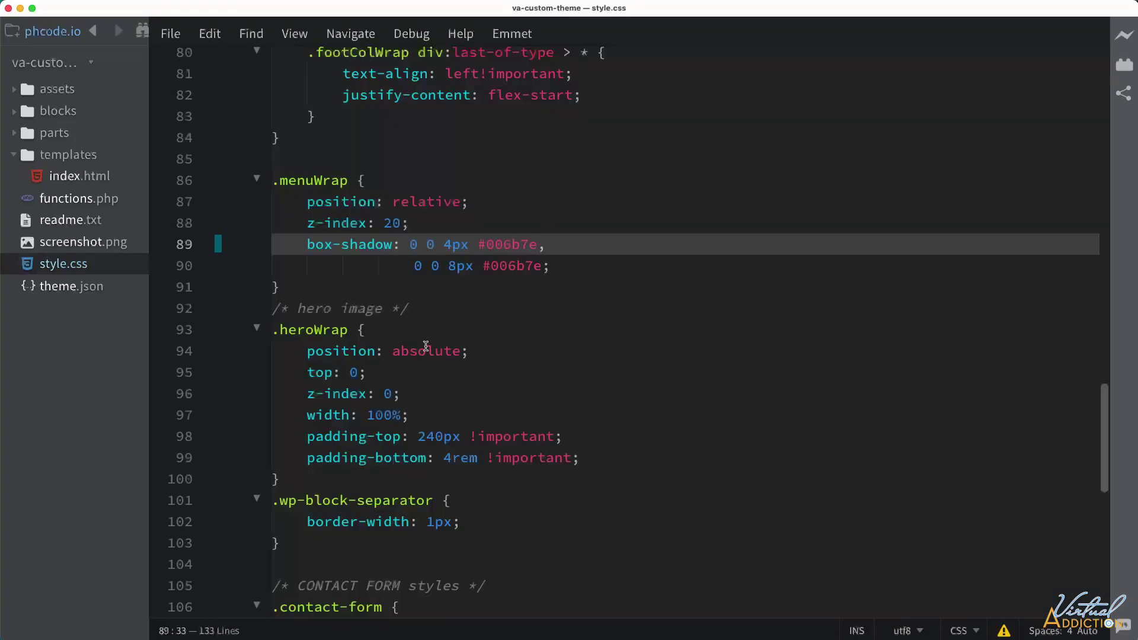
scroll(430, 349, up, 12)
scroll(433, 352, up, 10)
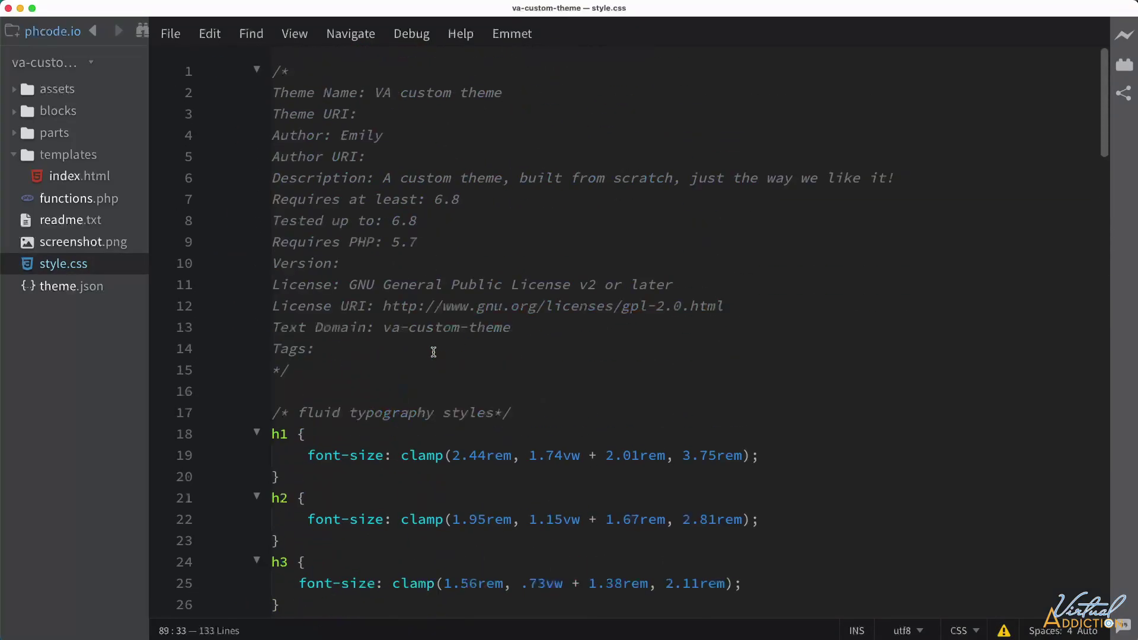
scroll(433, 352, down, 5)
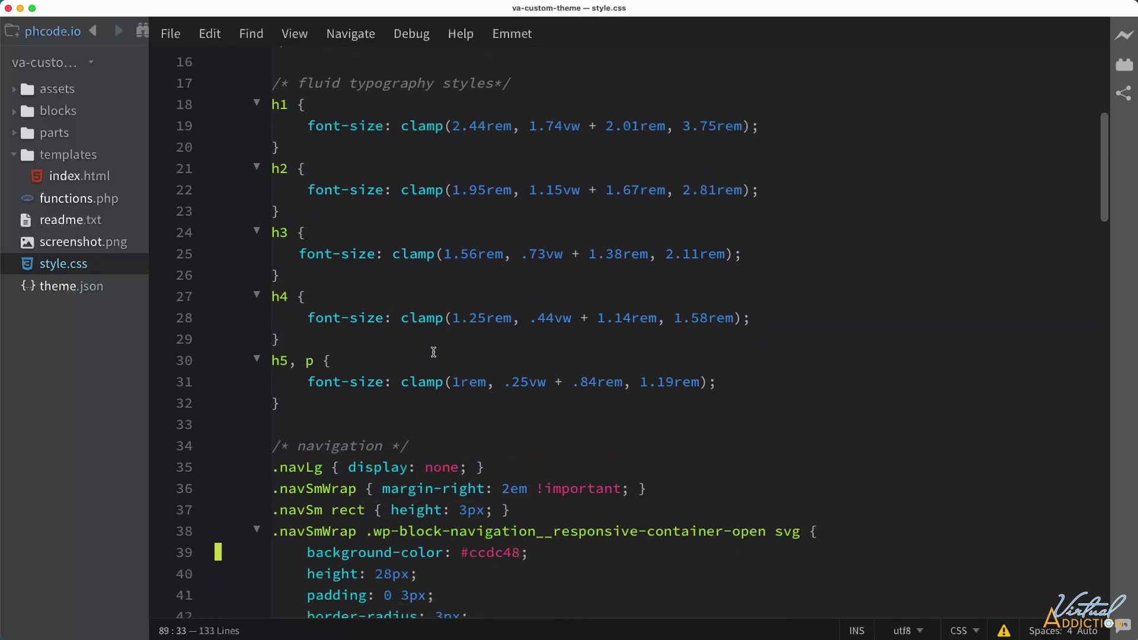
scroll(433, 352, down, 7)
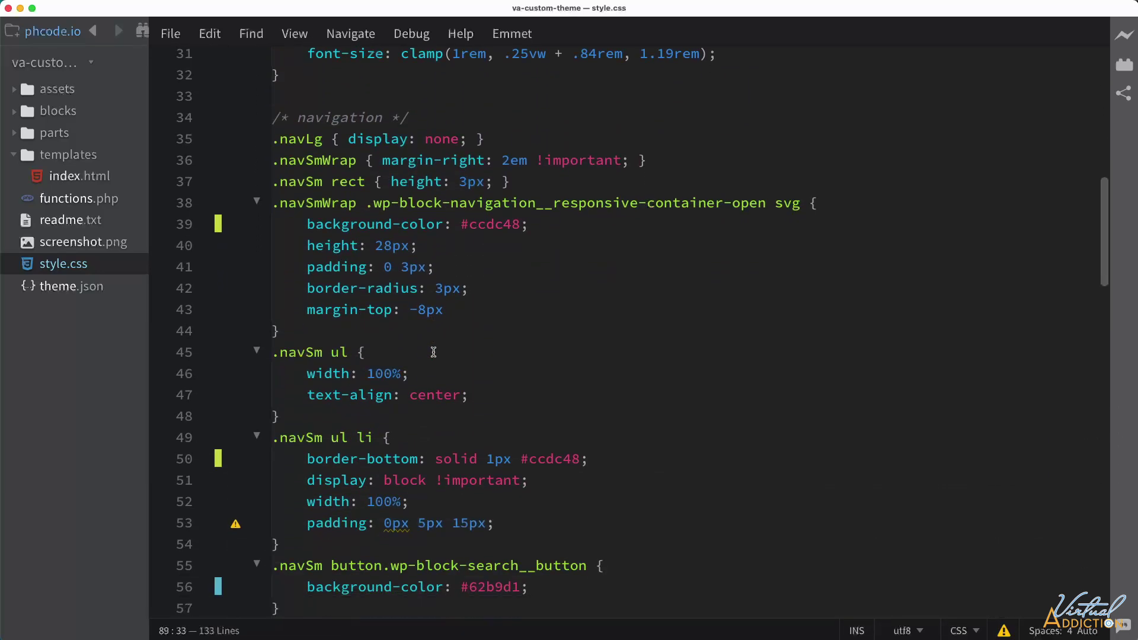
scroll(433, 352, down, 20)
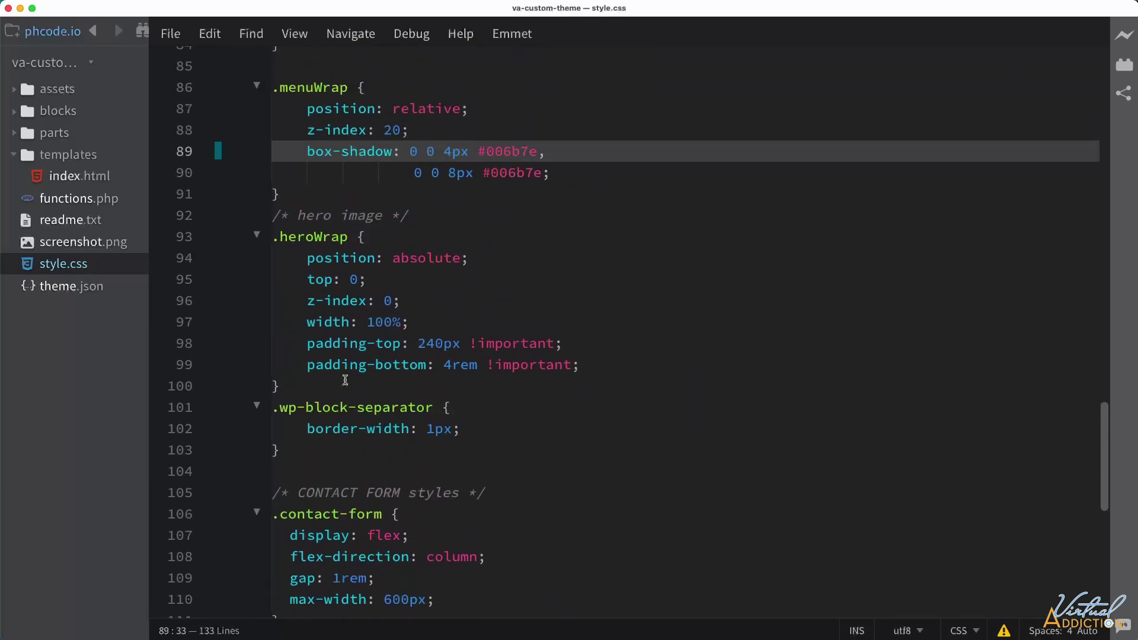
scroll(345, 380, down, 2)
Add the CSS comment "recipe Details" after the contact form styles at the end of style.css.
click(303, 501)
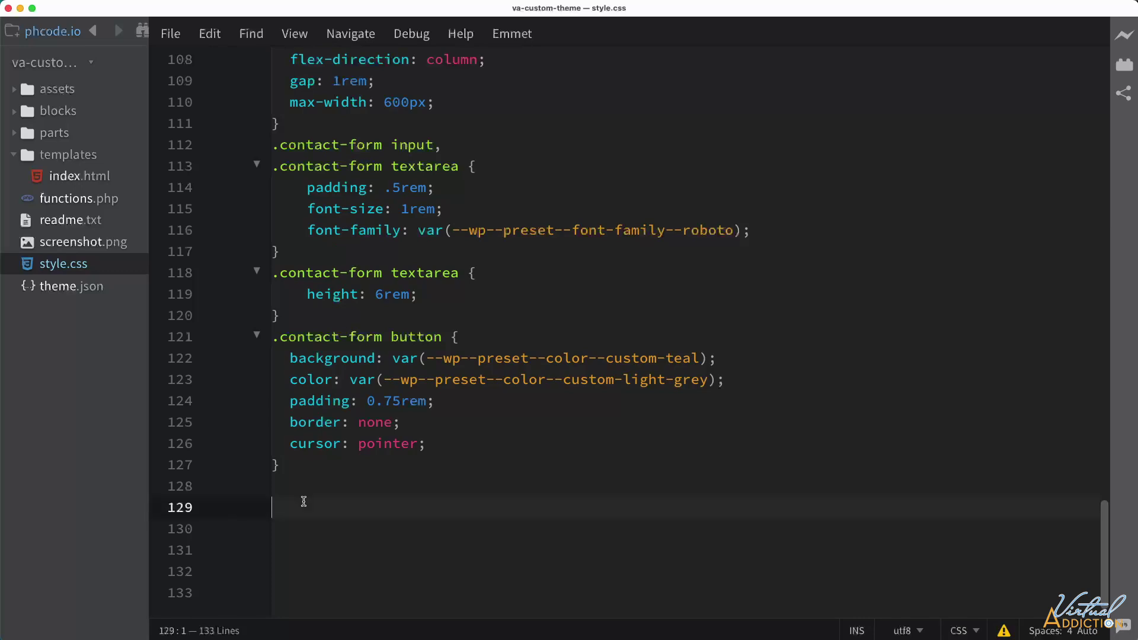
key(super+slash)
text(recipe)
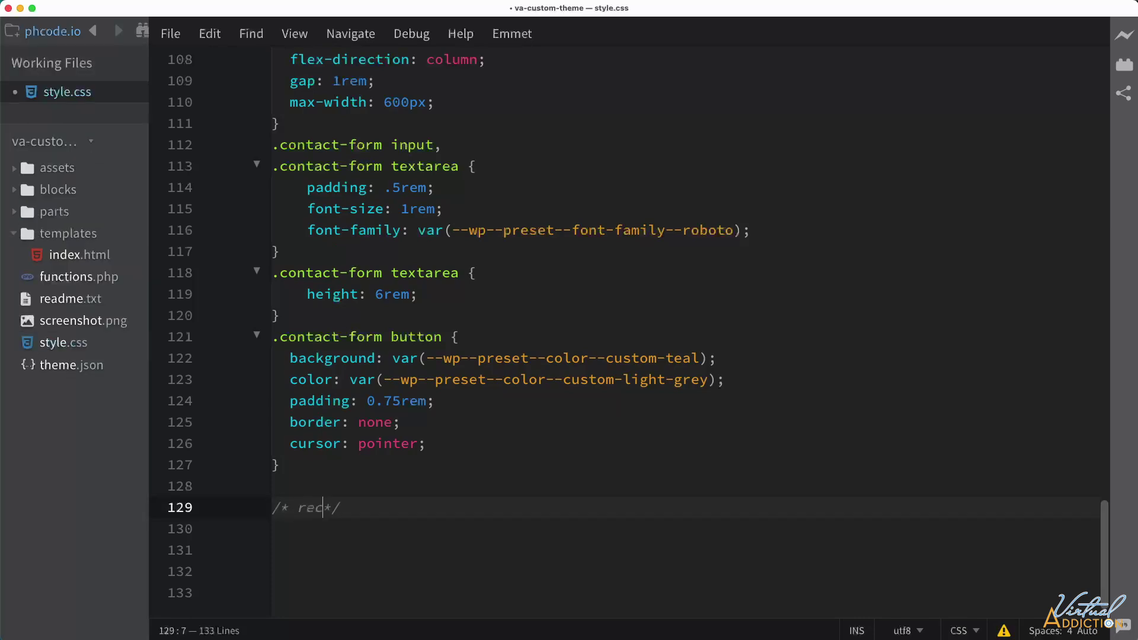
text( Details)
key(End)
key(Return)
Below the recipe Details comment, write a .recipeDetails .ingredients rule with border-bottom: solid 1px var(--wp--preset--color--custom-teal).
text(.recipeDetails)
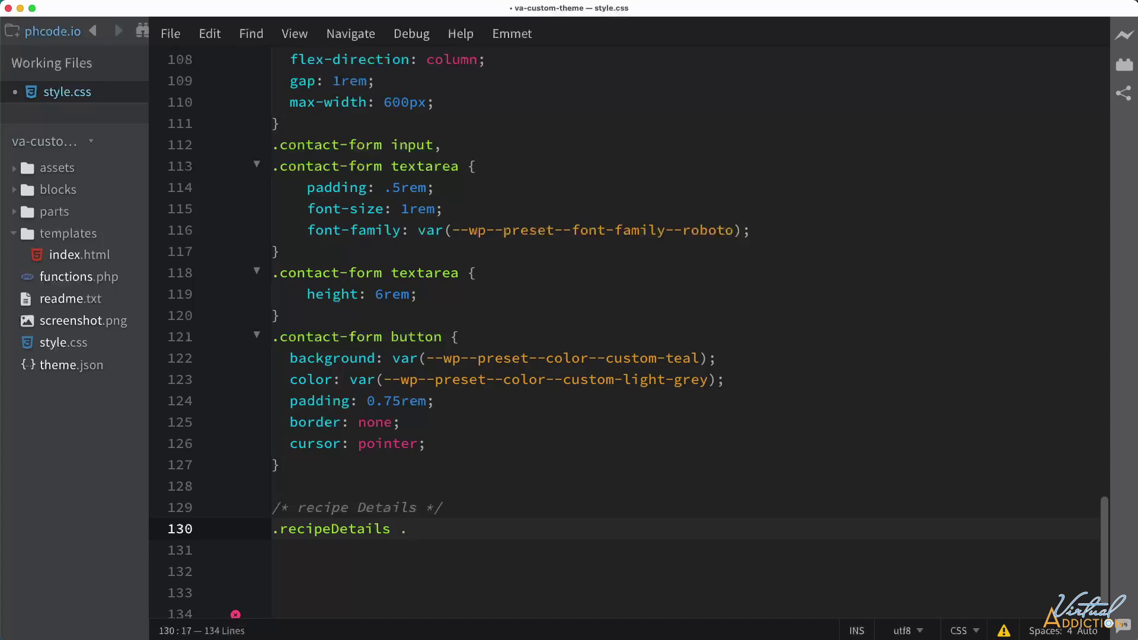
text(.inger)
key(Return)
text({)
key(Return)
text(bor)
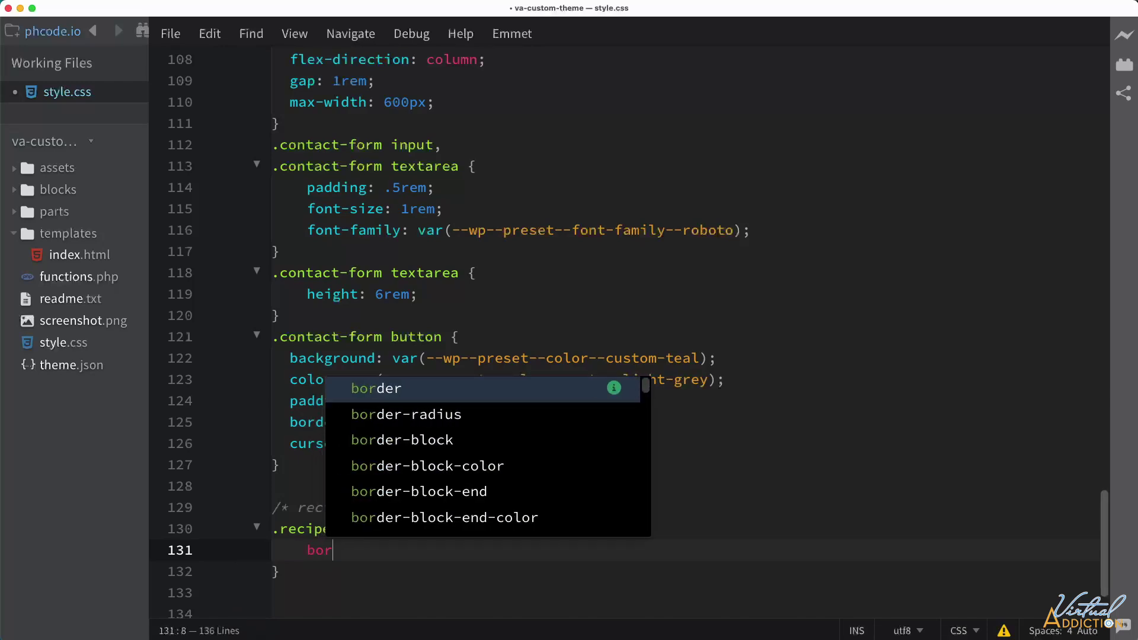
text(der-bottom: solid 1px)
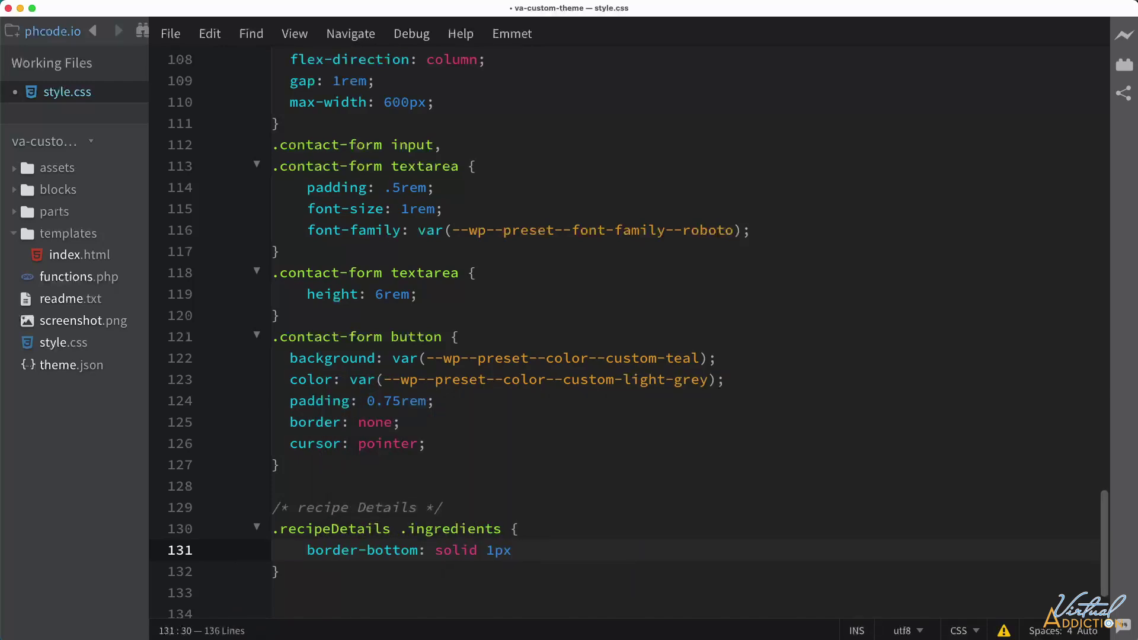
drag(736, 357, 392, 356)
key(super+c)
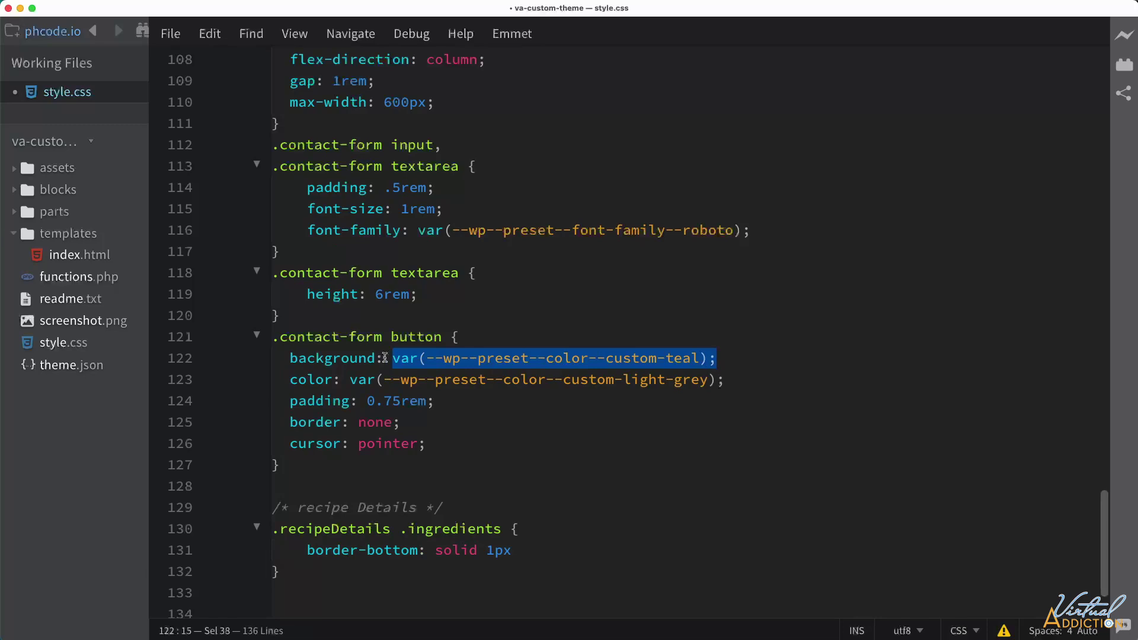
click(548, 551)
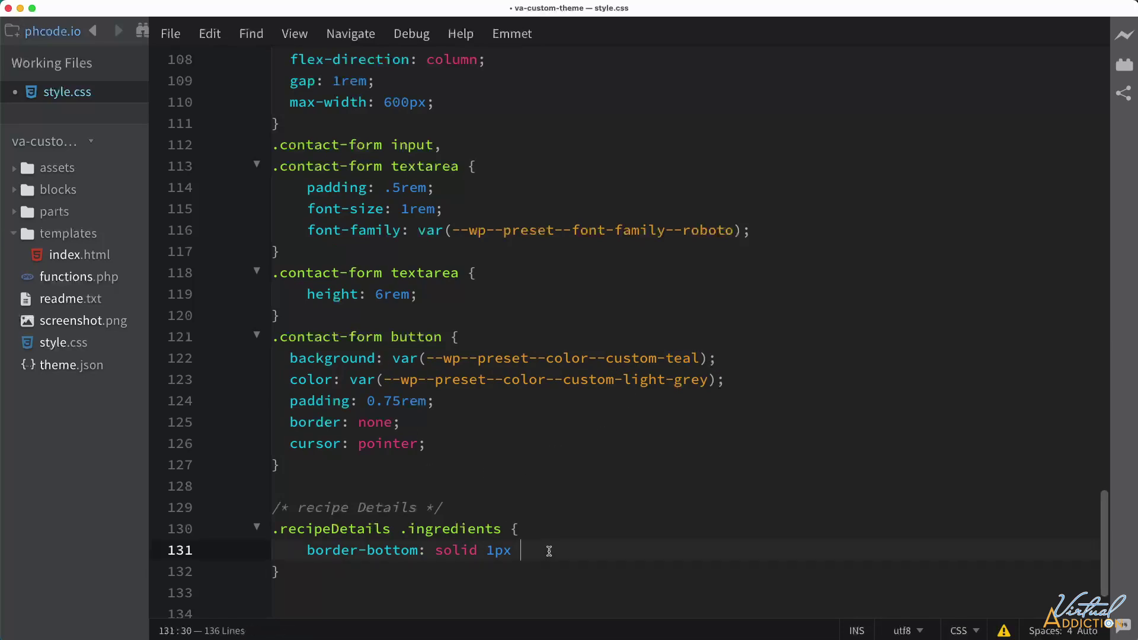
key(super+v)
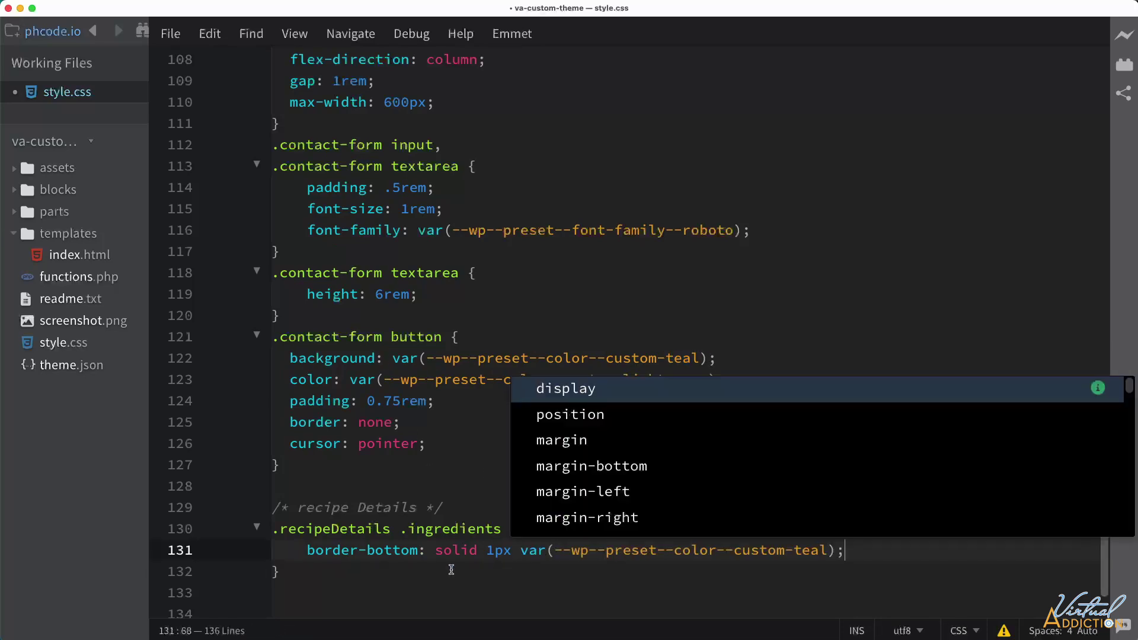
Copy the recipe Details comment and rule to the end of the min-width: 782px media query, after the footer styles, and indent it.
drag(370, 574, 275, 518)
key(super+c)
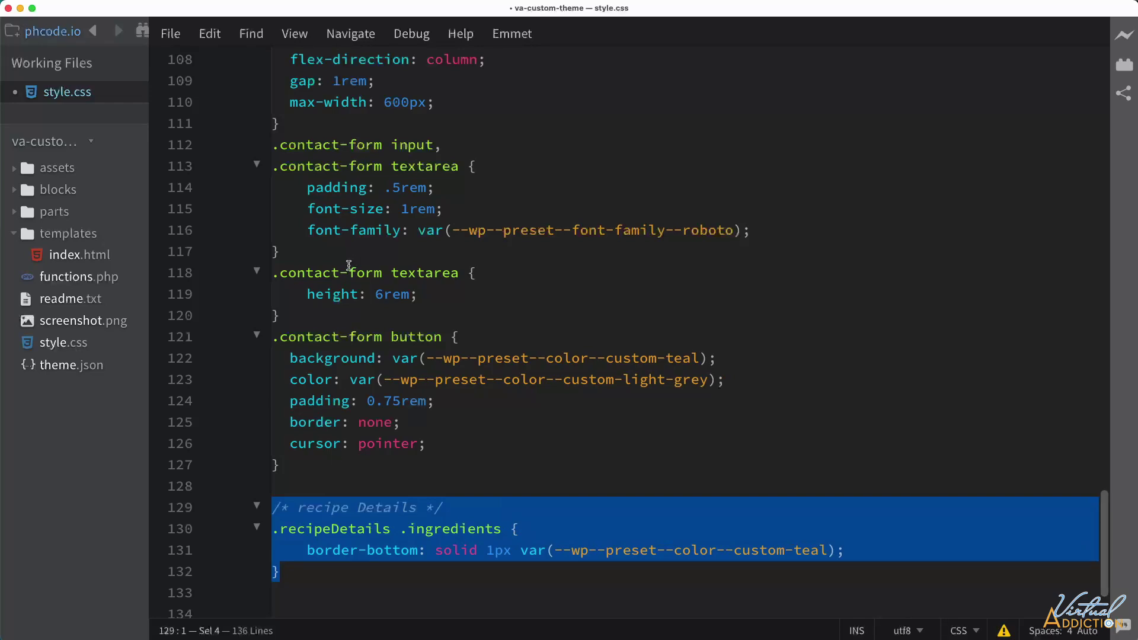
scroll(354, 267, up, 7)
scroll(353, 268, up, 10)
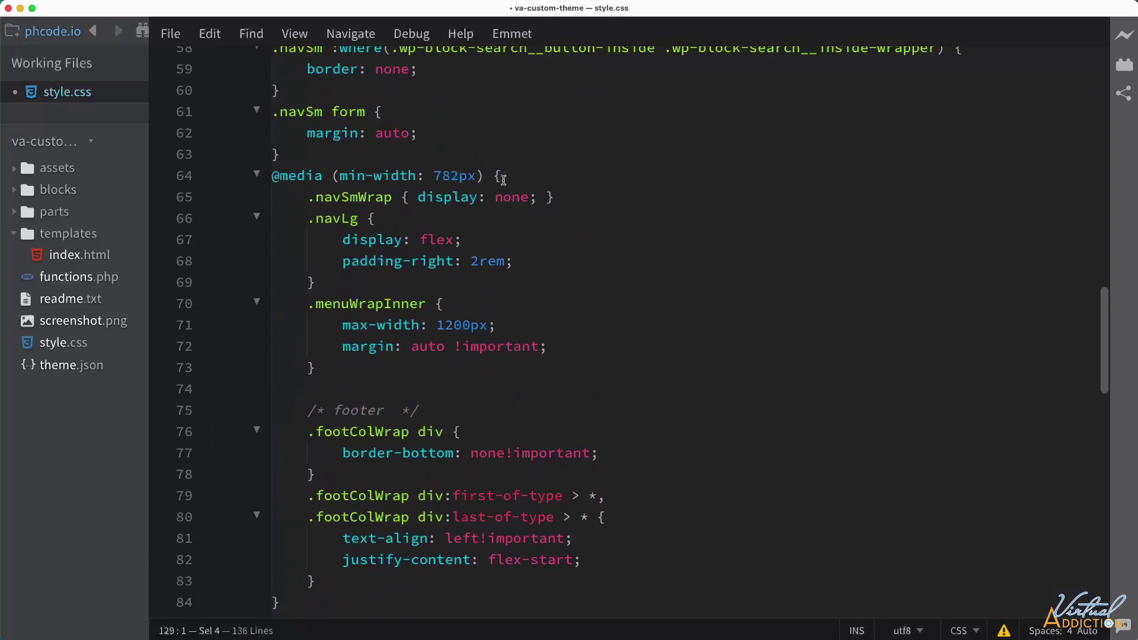
click(503, 181)
scroll(363, 450, down, 2)
click(329, 470)
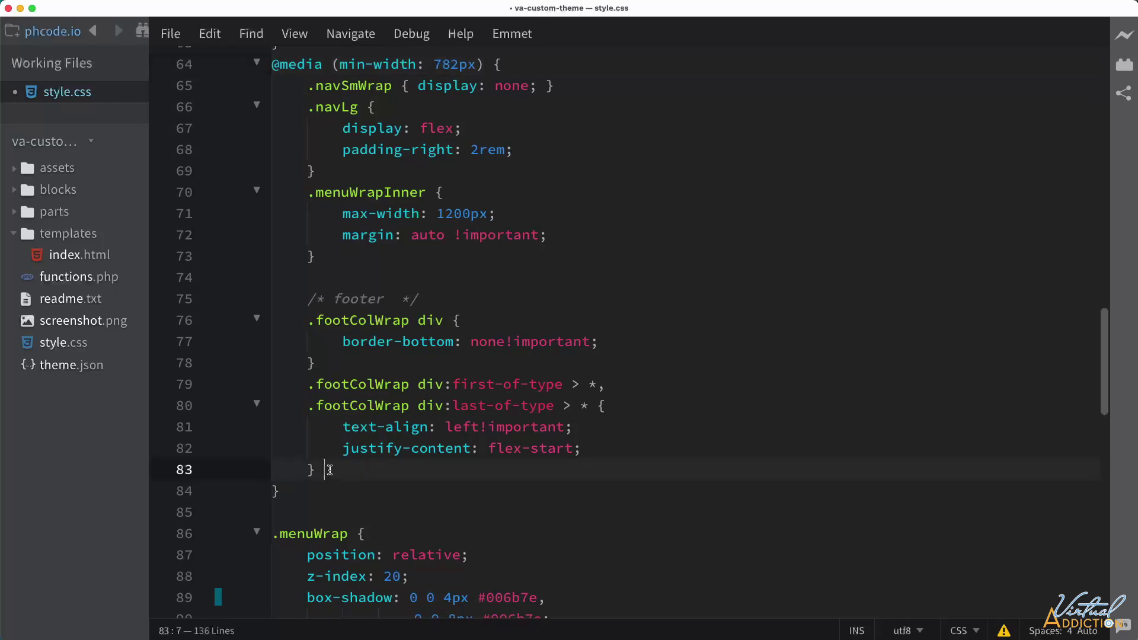
key(Return)
key(super+v)
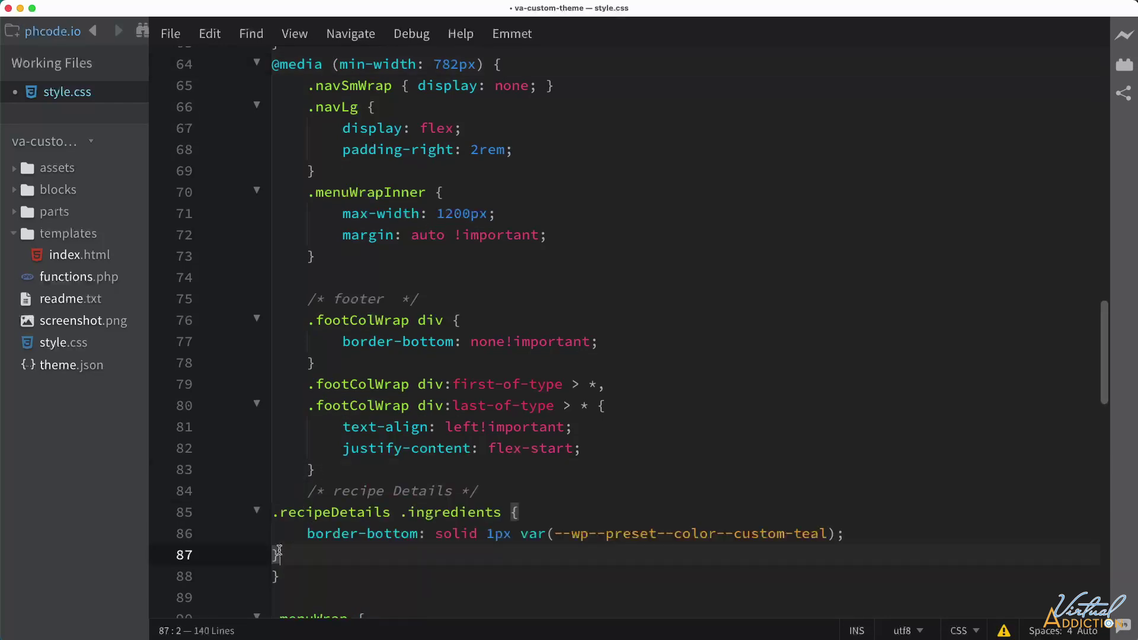
drag(279, 551, 273, 513)
key(Tab)
In the media query's .ingredients rule, set border-bottom to none and add border-right: solid 1px var(--wp--preset--color--custom-teal).
click(503, 533)
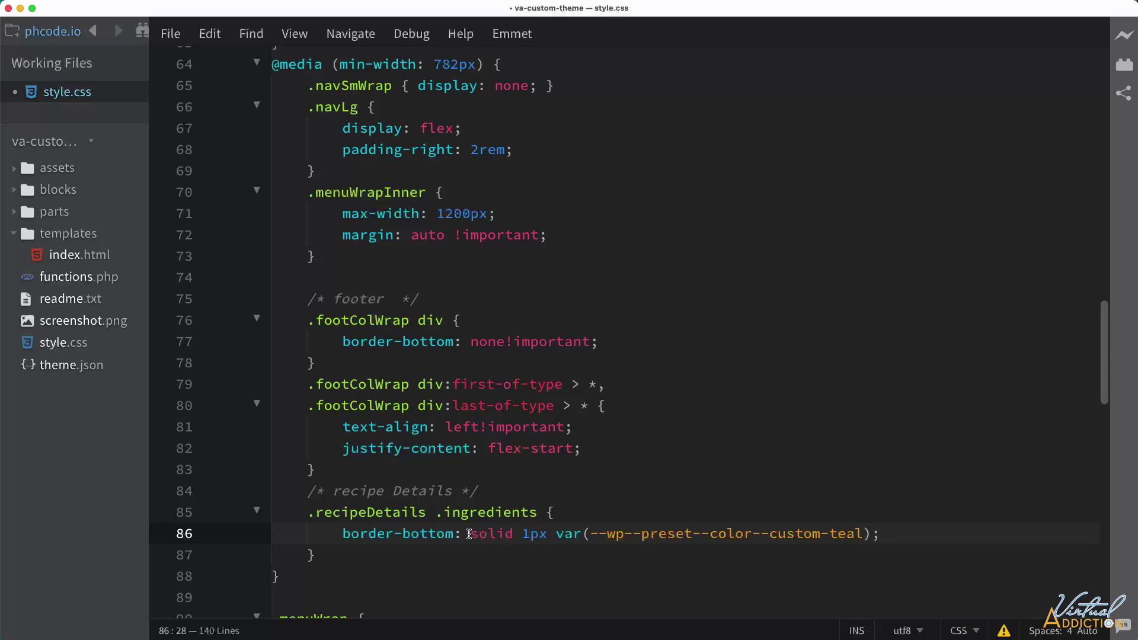
drag(469, 534, 873, 534)
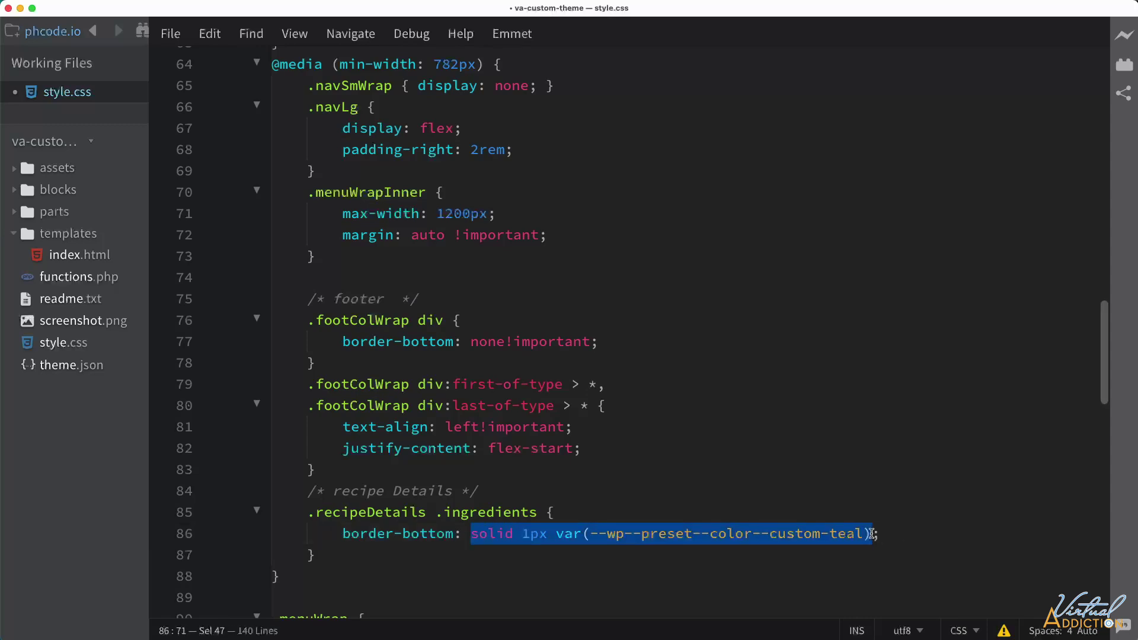
text(none)
key(End)
key(Return)
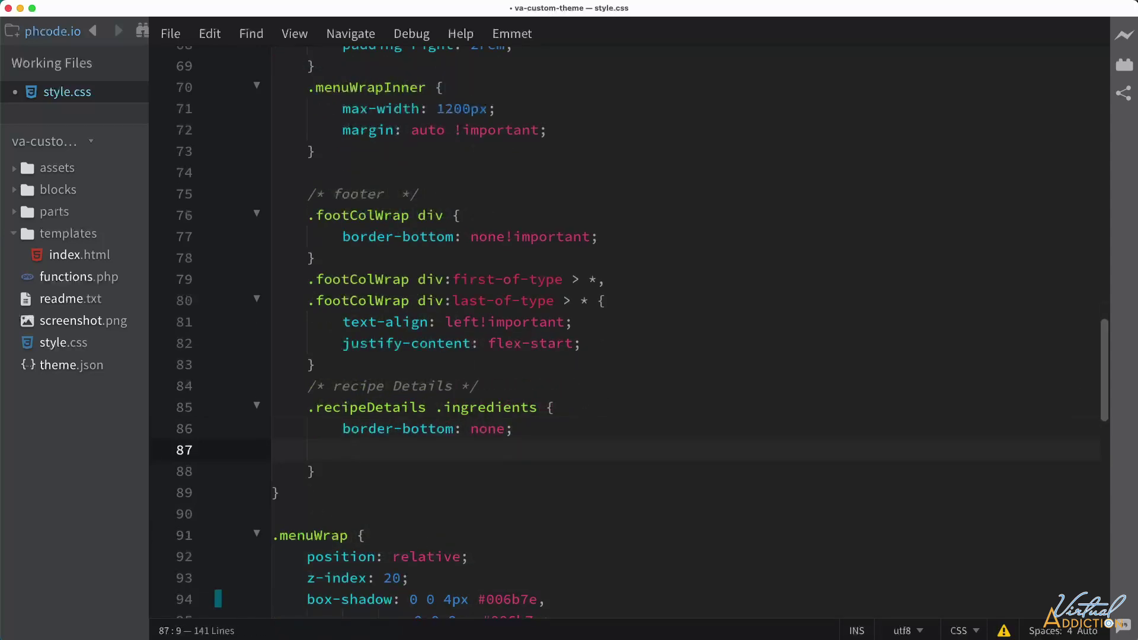
text(border-right: so)
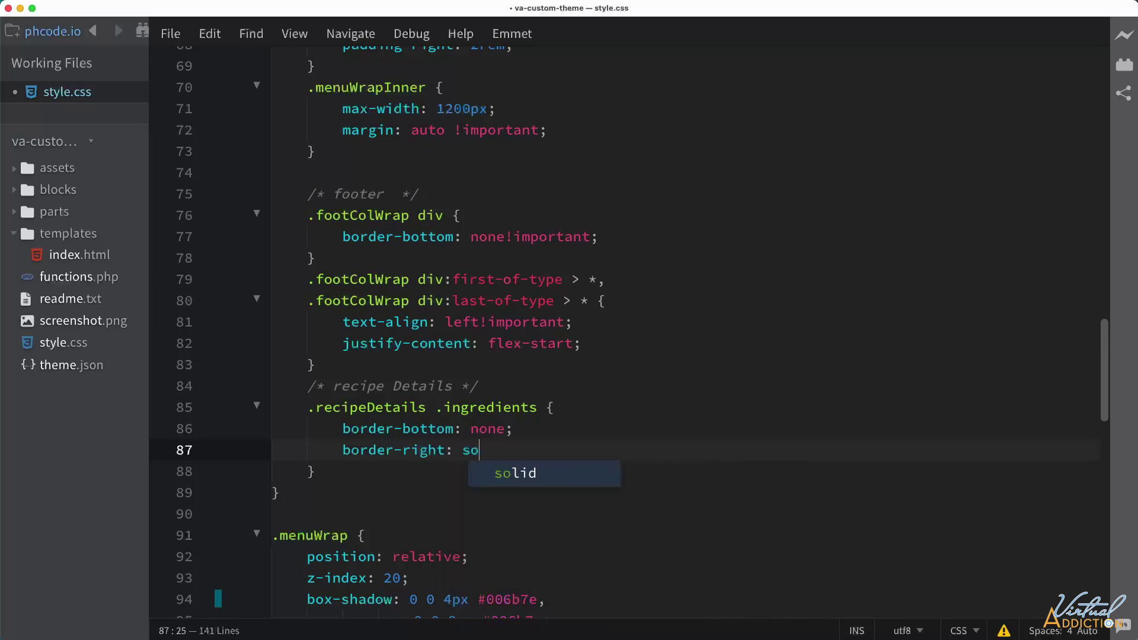
text(lid 1px)
text(var(--wp--preset--color--custom-teal))
text(;)
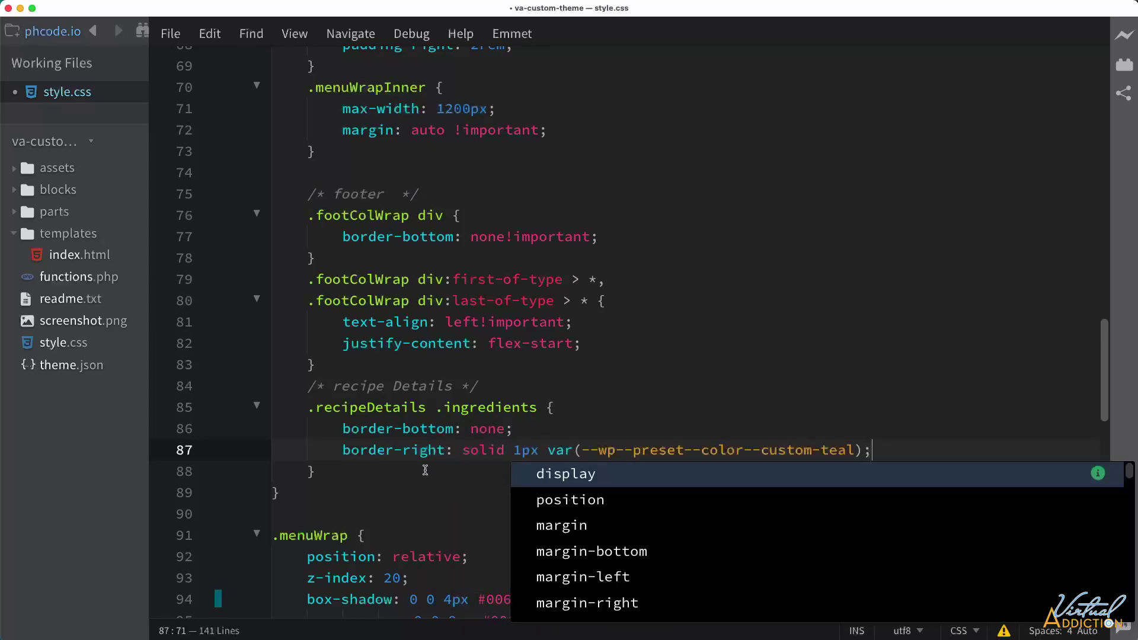
Save style.css, switch to the browser and reload the published Vibrant Power Bowl page.
key(ctrl+s)
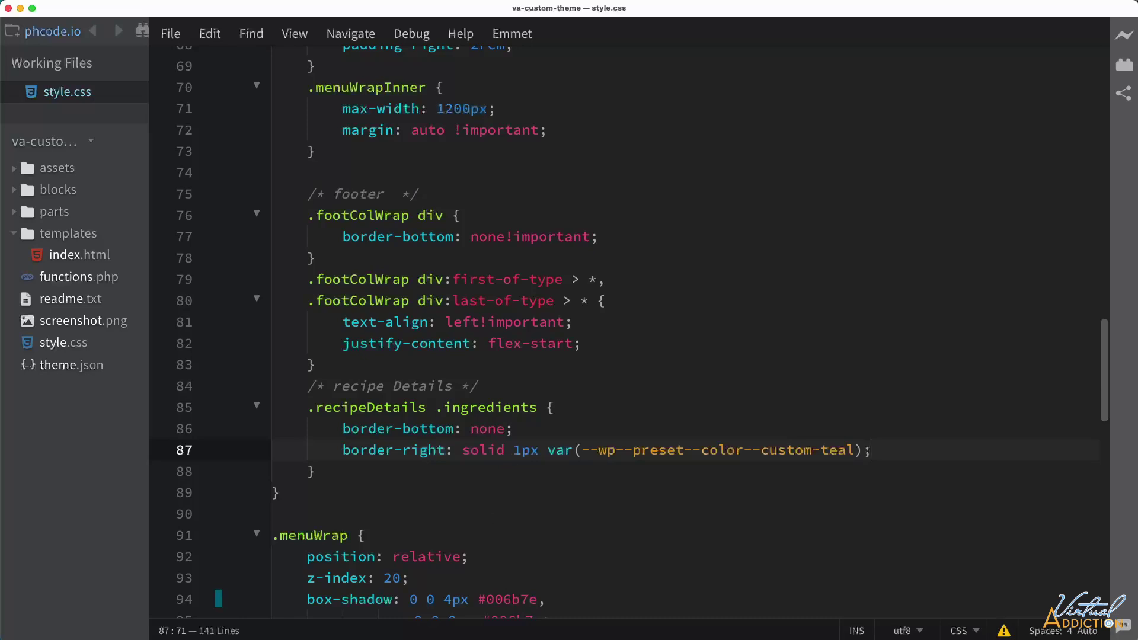
key(super+Tab)
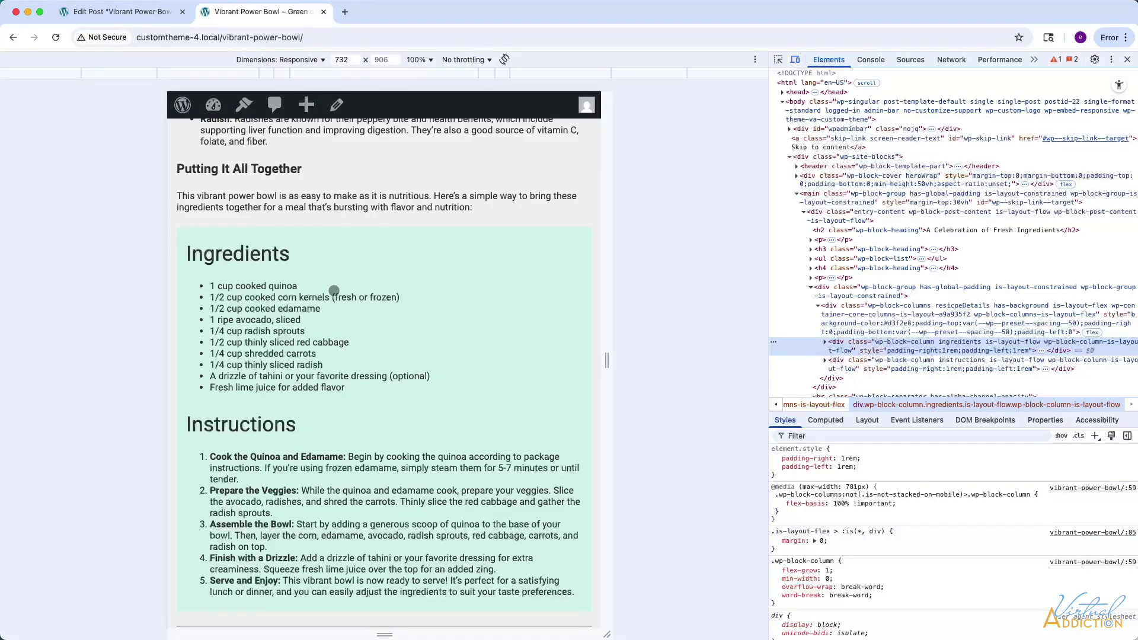
click(55, 36)
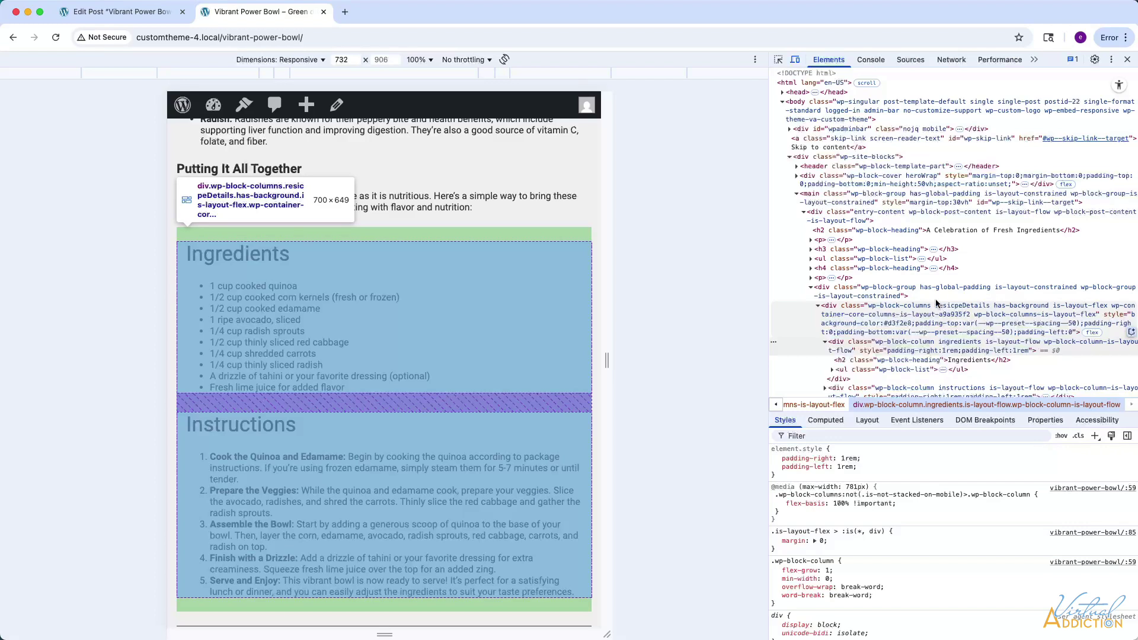
In the post editor, correct the recipe Columns block's additional CSS class to recipeDetails and save the post.
click(125, 12)
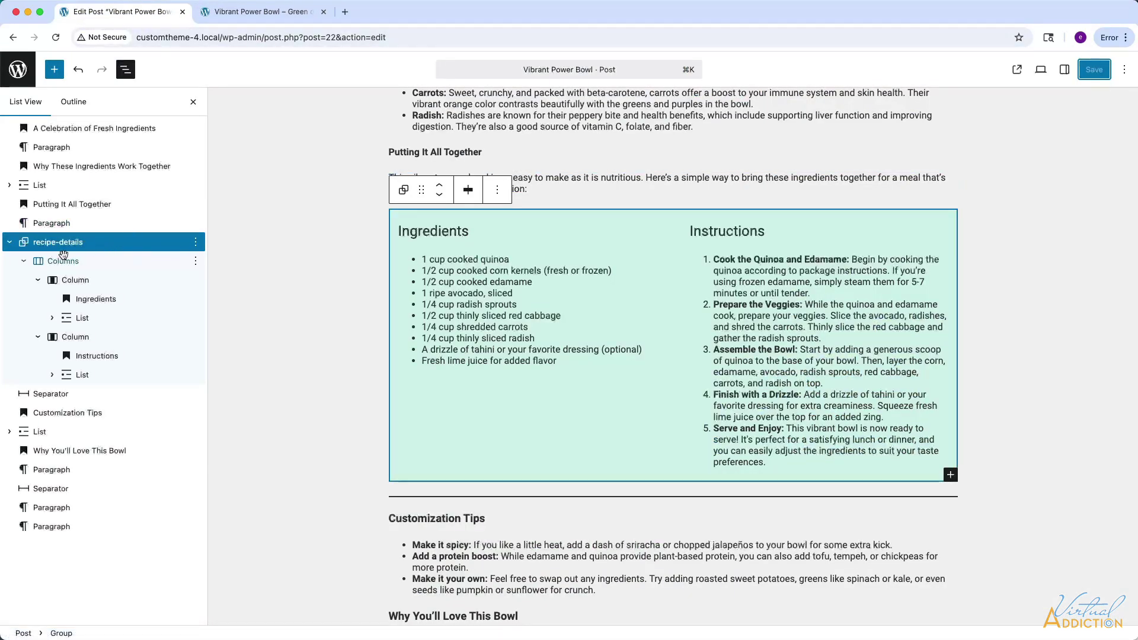
click(1064, 70)
click(1012, 515)
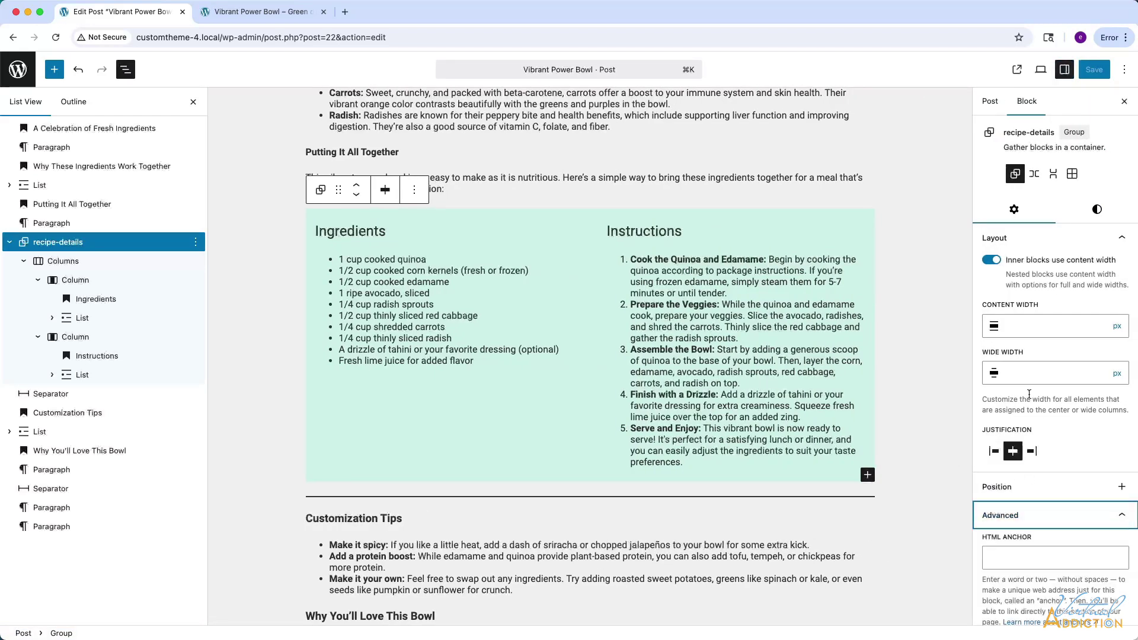
click(869, 385)
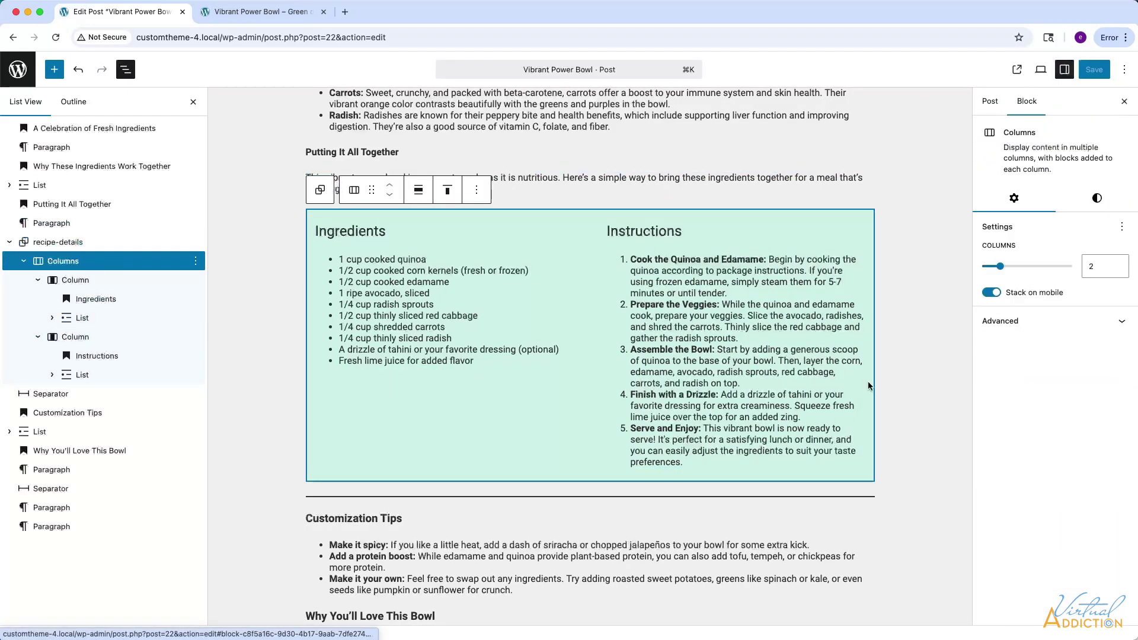
click(1000, 321)
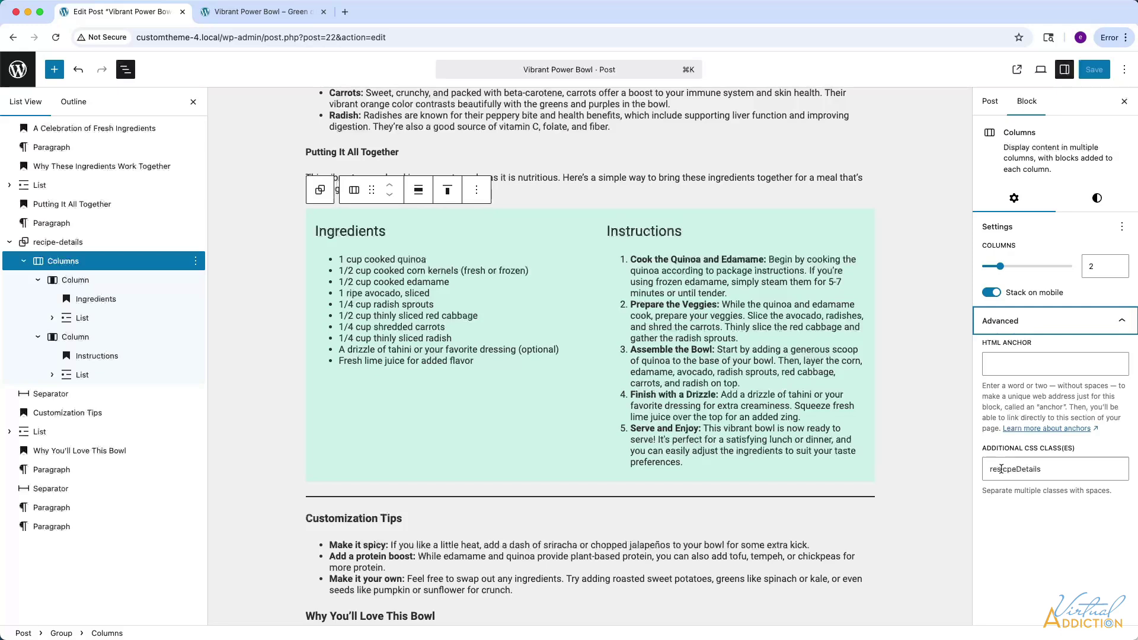
drag(1008, 469, 998, 469)
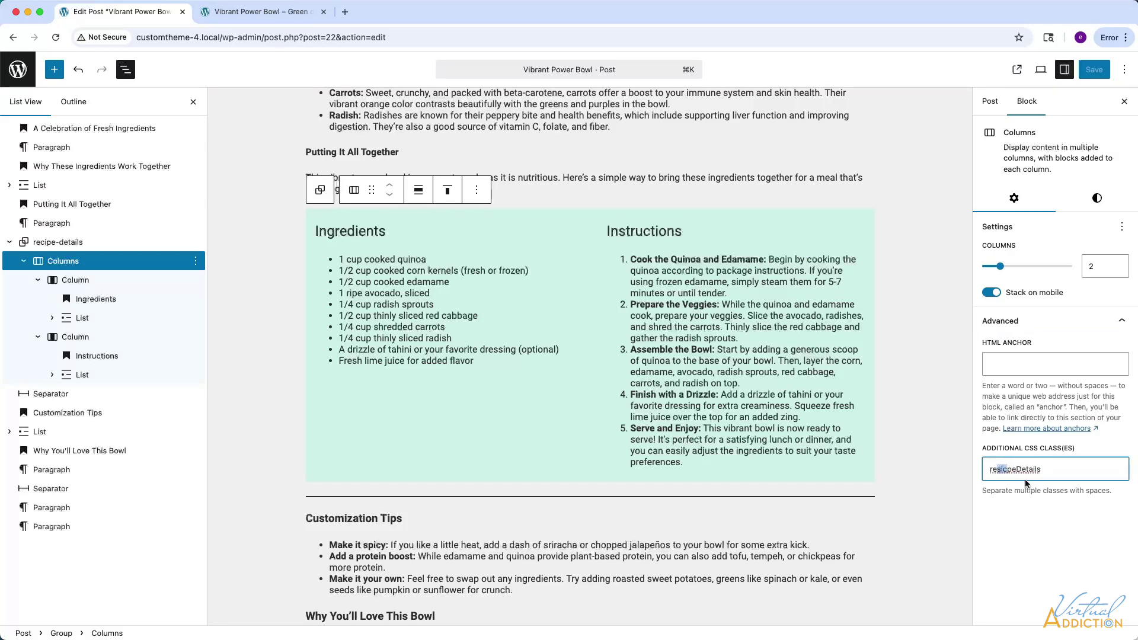
text(ci)
click(1094, 69)
On the published page, add padding-bottom: 2rem to the .recipeDetails .ingredients rule in the developer tools and widen the responsive viewport to 974 px.
click(224, 13)
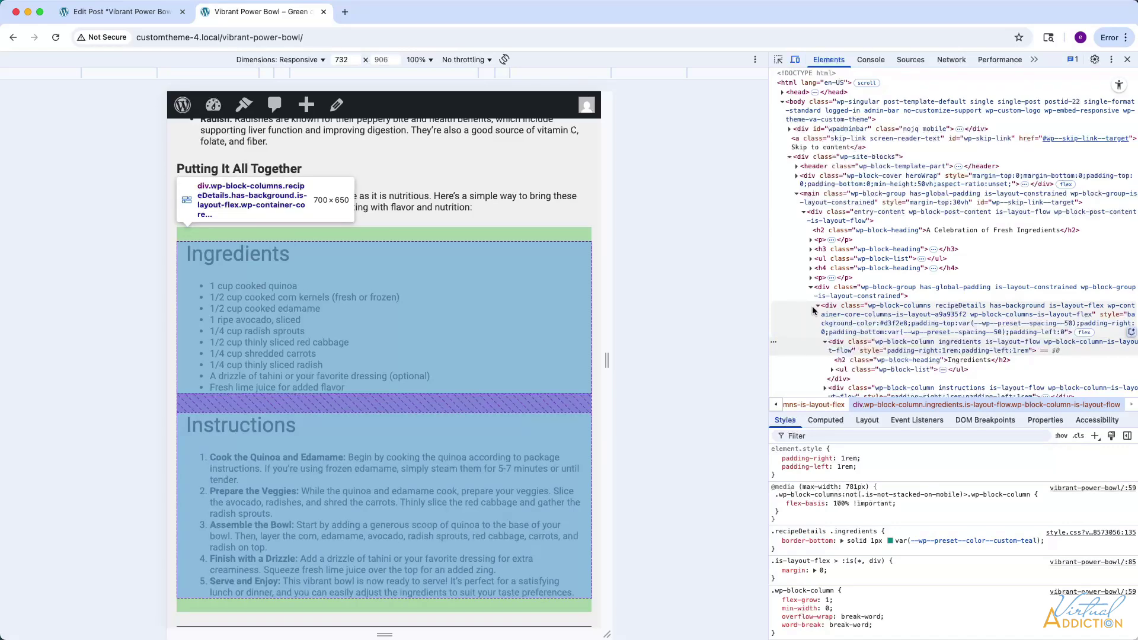
scroll(833, 351, down, 2)
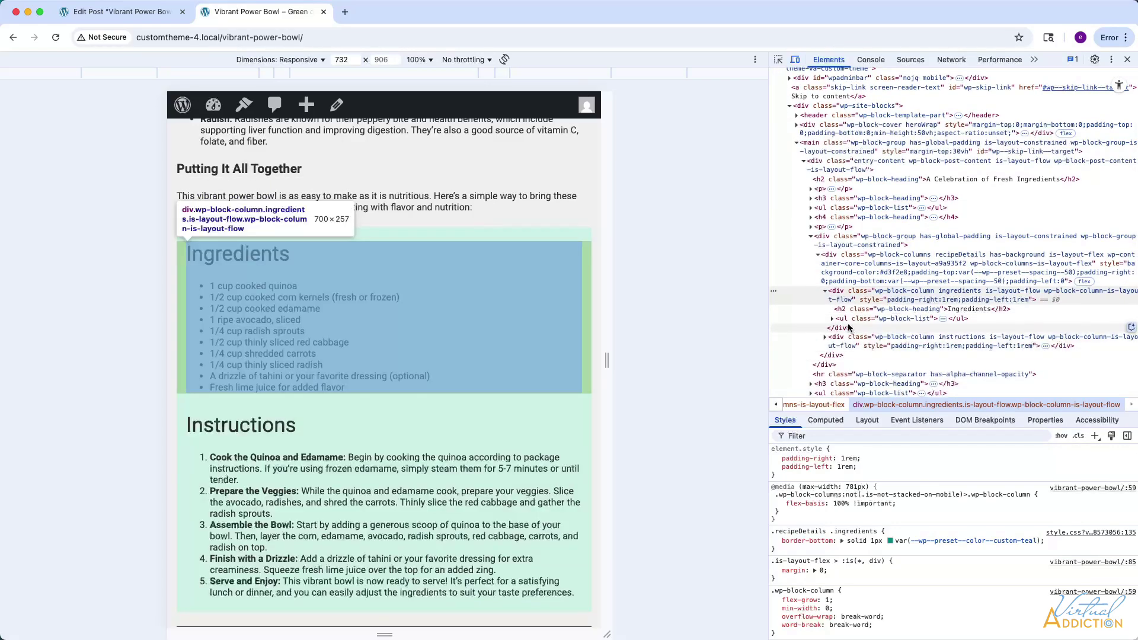
click(862, 299)
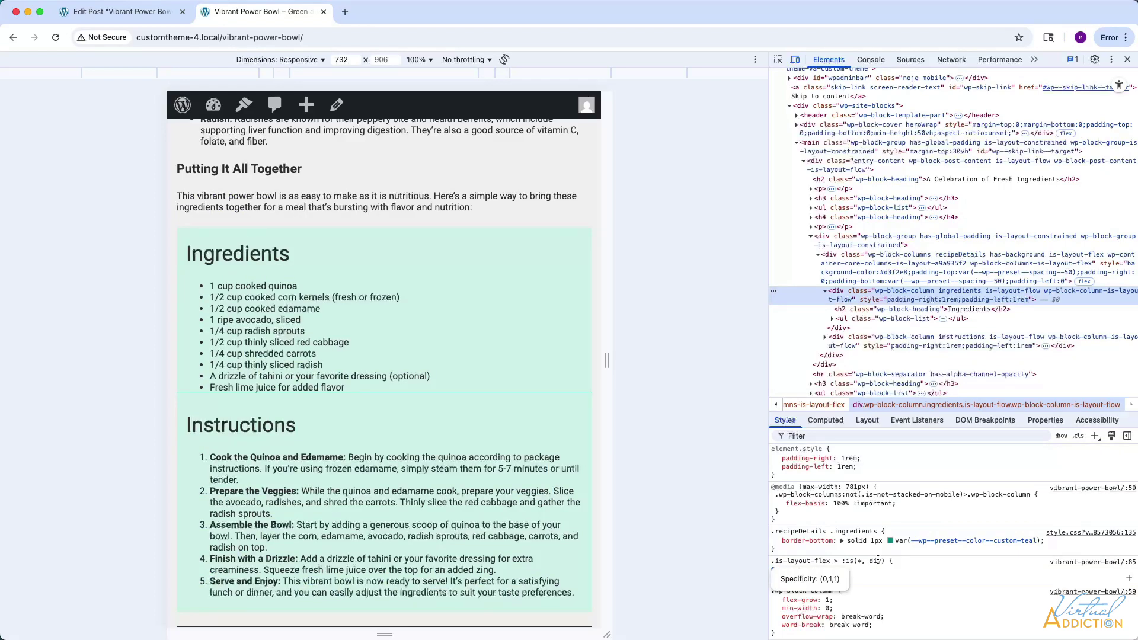
click(799, 551)
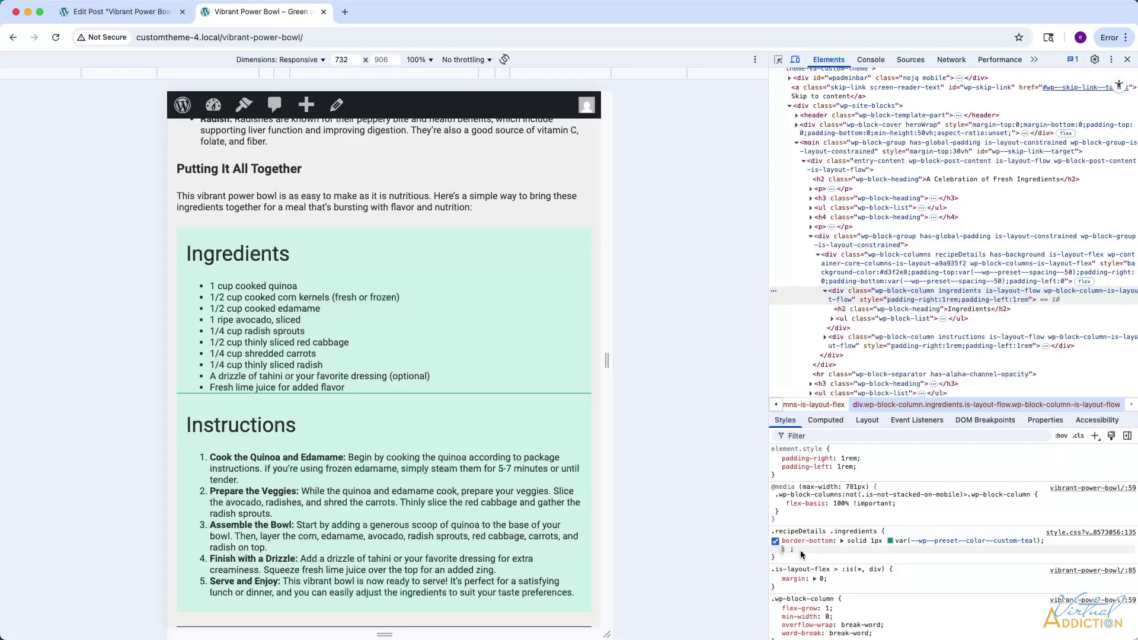
text(padding)
key(Down)
key(Down)
key(Down)
key(Down)
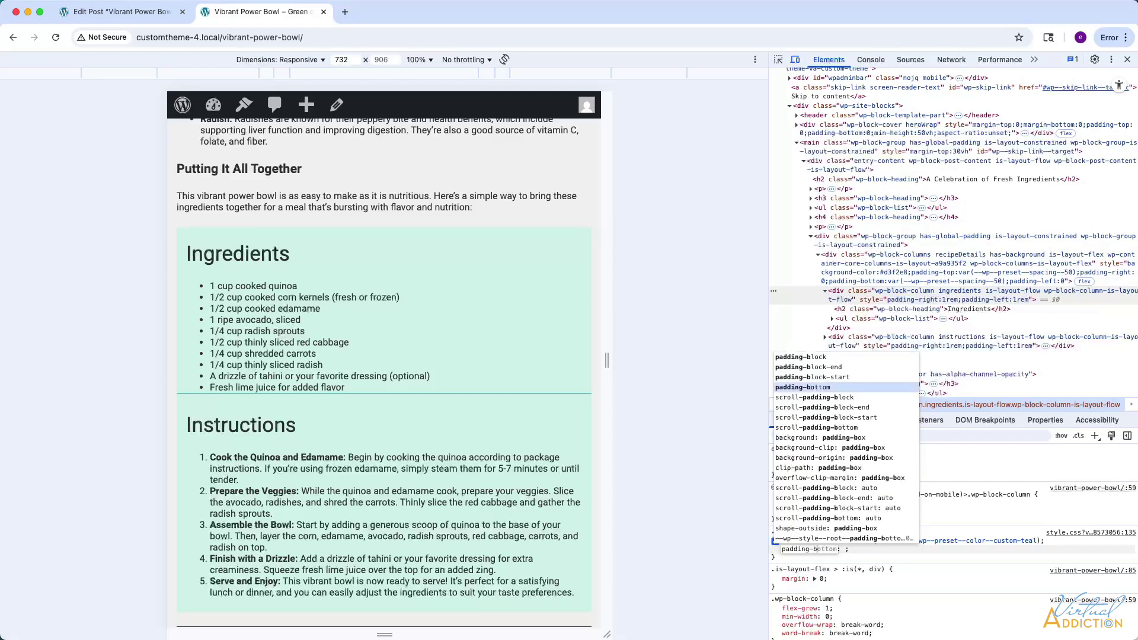
key(Return)
text(2rem)
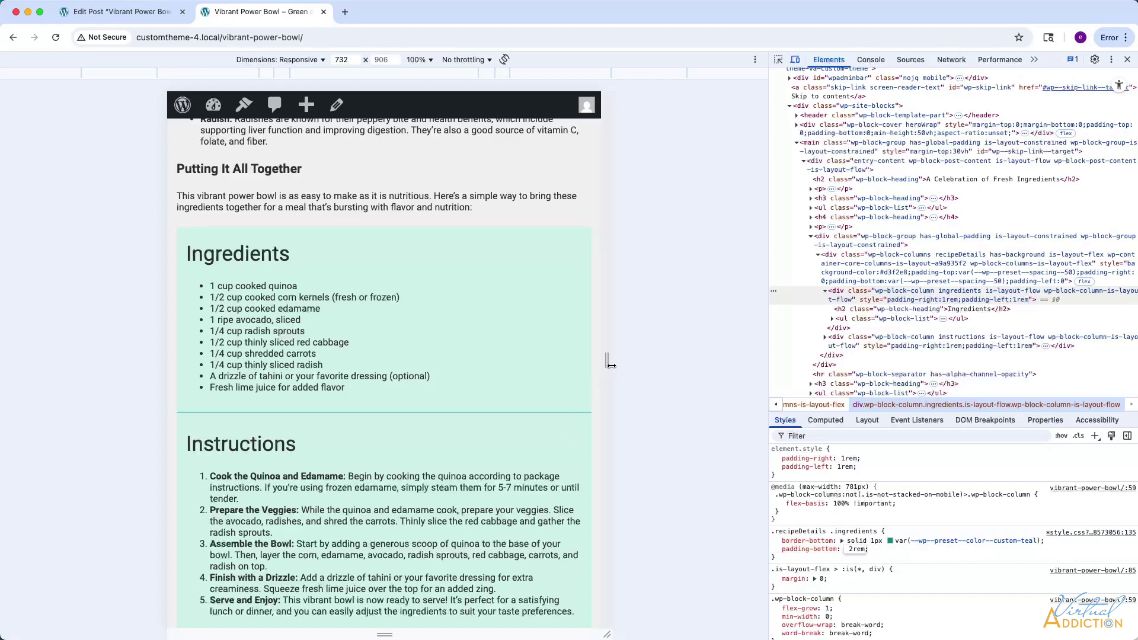
drag(608, 358, 679, 360)
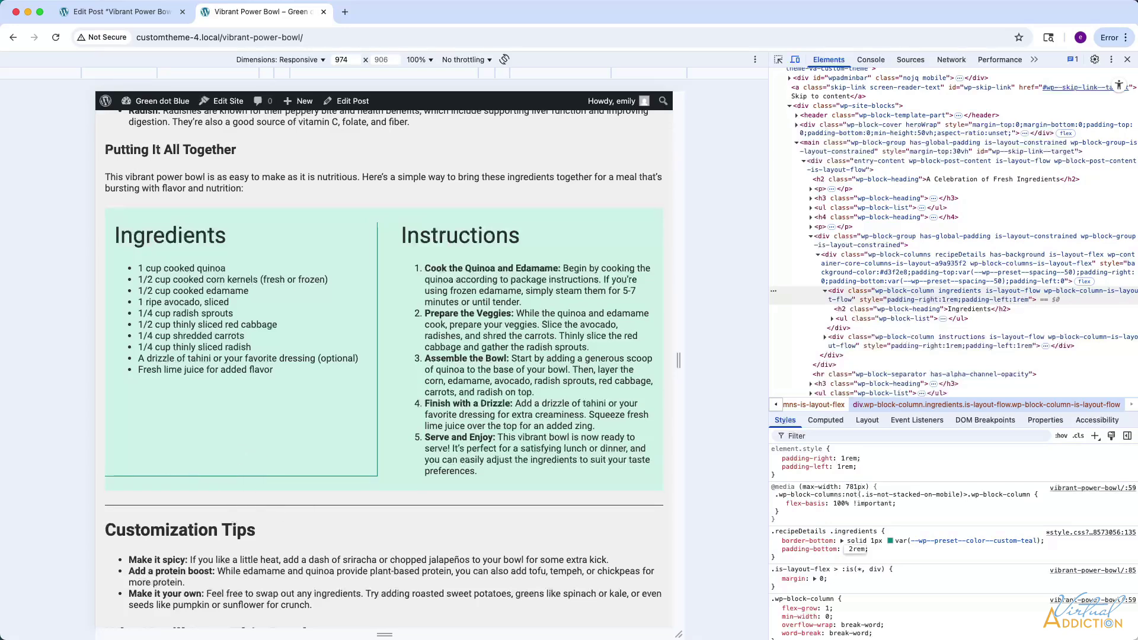
Switch to Phoenix Code and add padding-bottom: 2rem to the base .recipeDetails .ingredients rule at the end of style.css.
key(super+Tab)
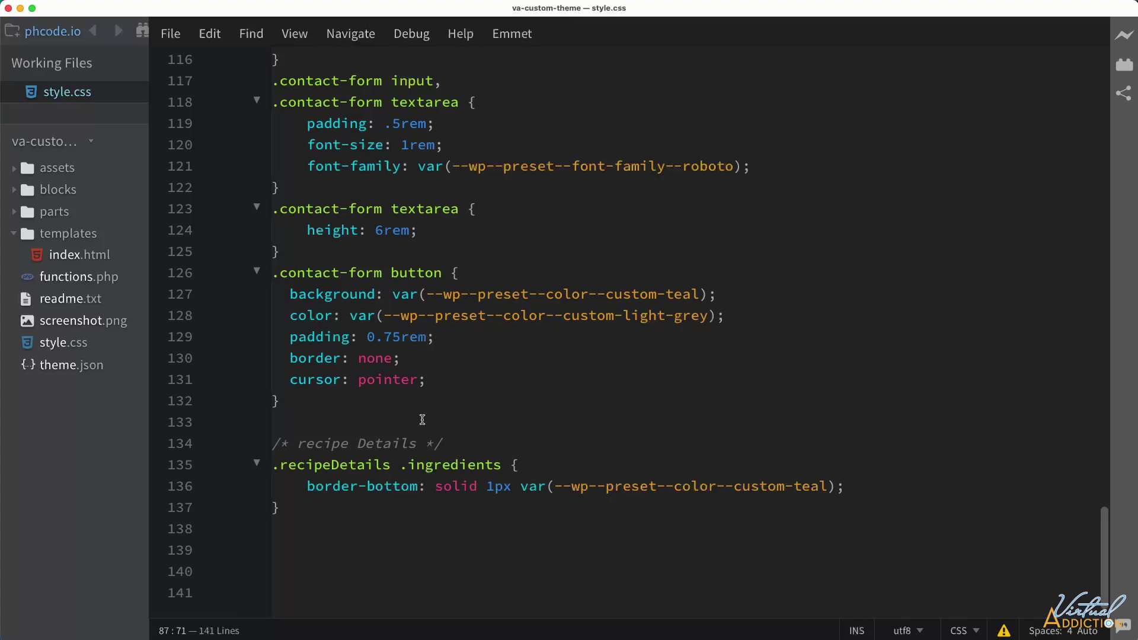
click(873, 487)
key(Return)
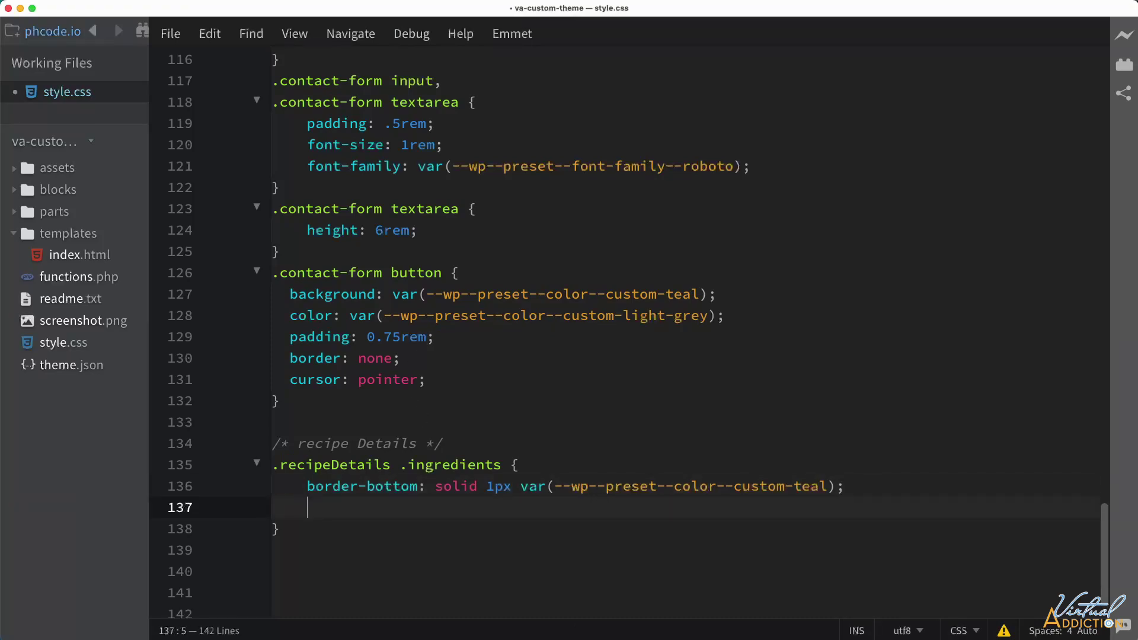
text(padding-bo)
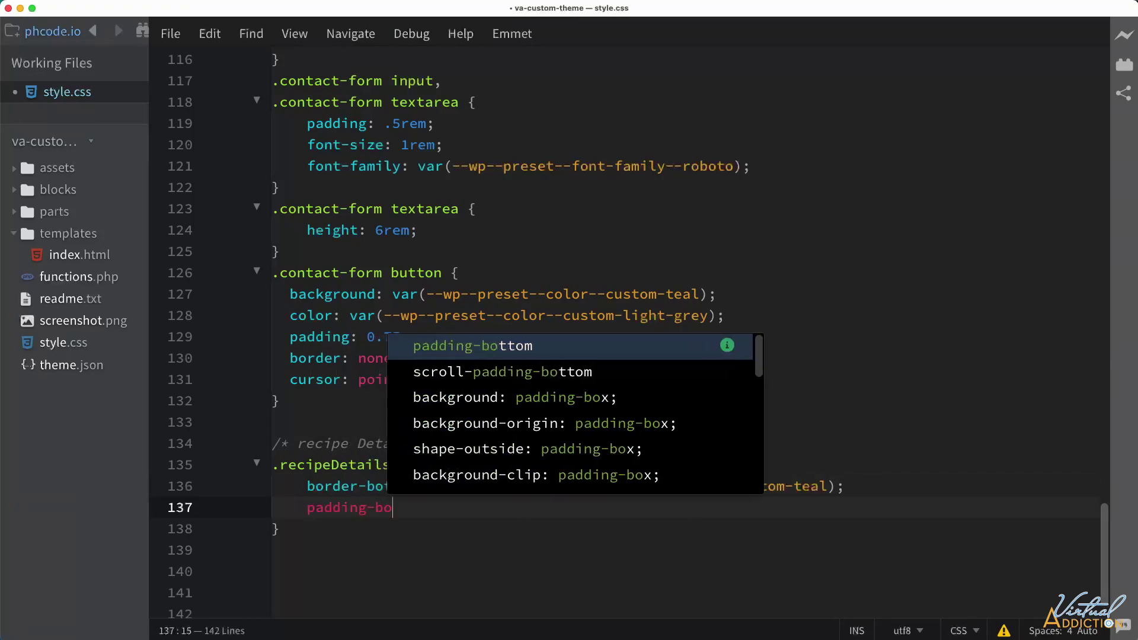
key(Return)
text(2rem;)
In the media-query .recipeDetails .ingredients rule, replace the border-bottom declaration with border-bottom-style: none !important and save style.css.
scroll(337, 280, up, 10)
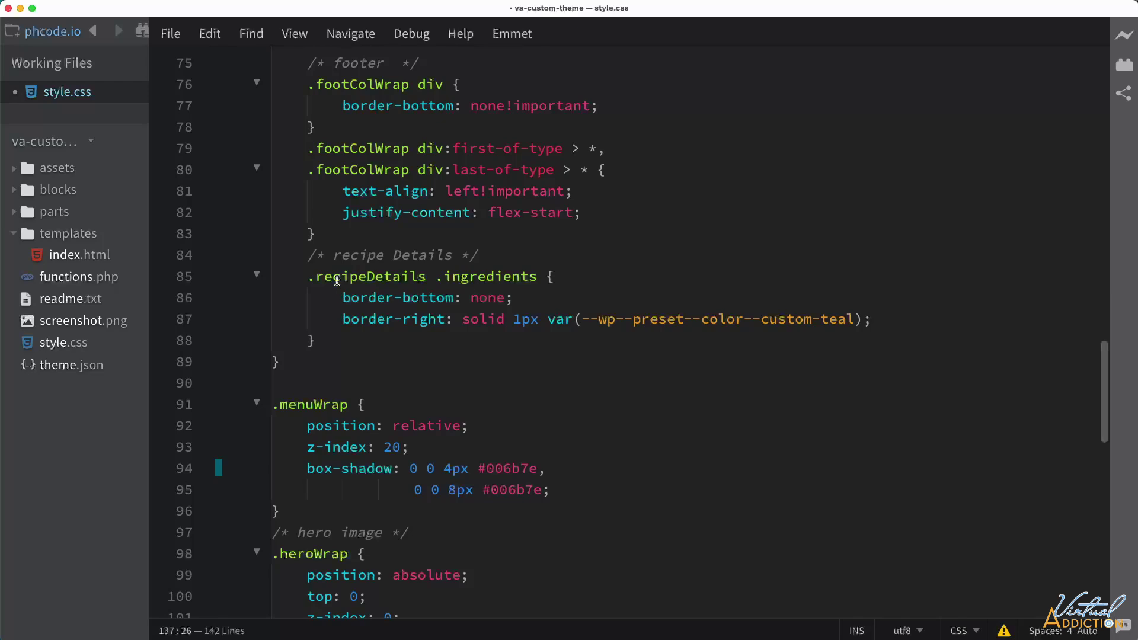
click(453, 298)
text(-)
key(Down)
key(Down)
key(Down)
key(Return)
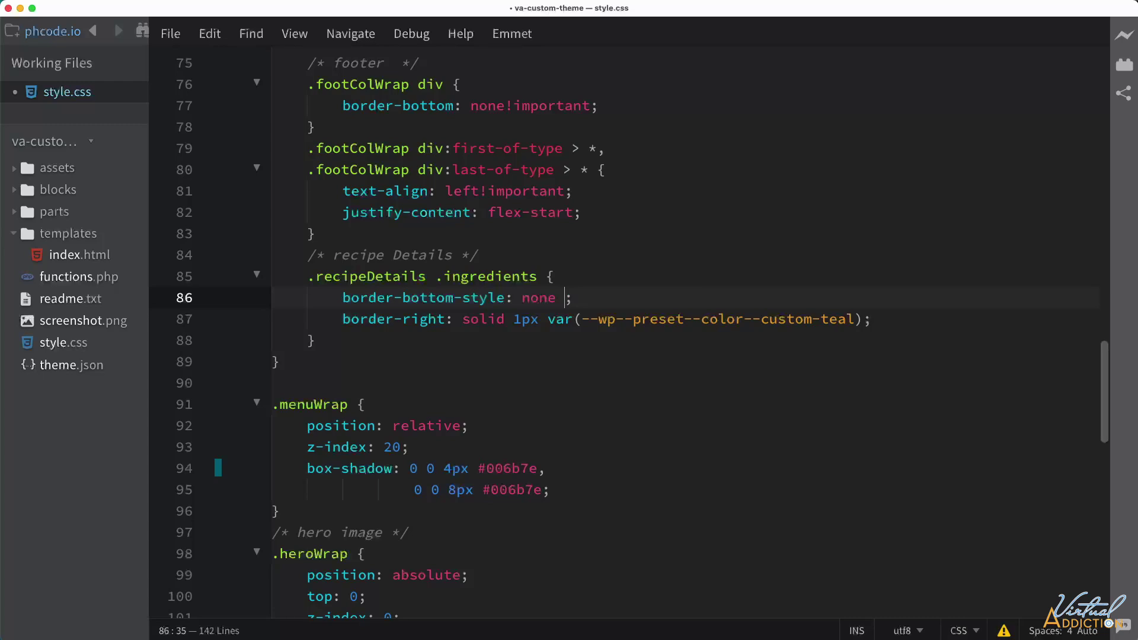
text(!important)
key(ctrl+s)
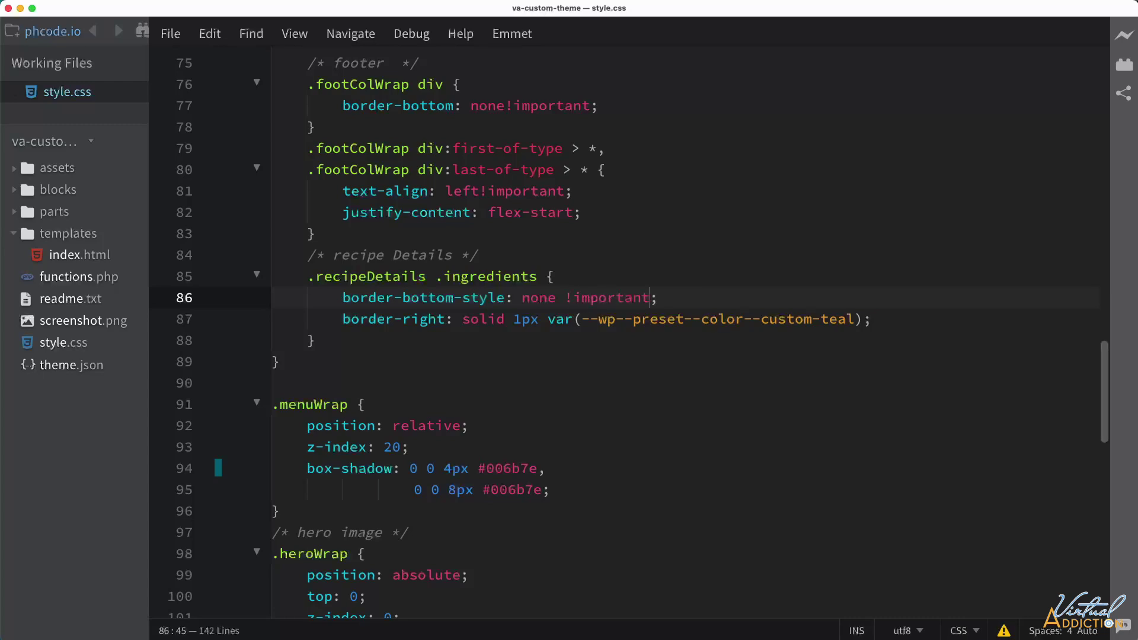
Switch to the browser, reload the published Vibrant Power Bowl page and check the recipe columns at viewport widths of about 690 and 1186 px.
key(super+Tab)
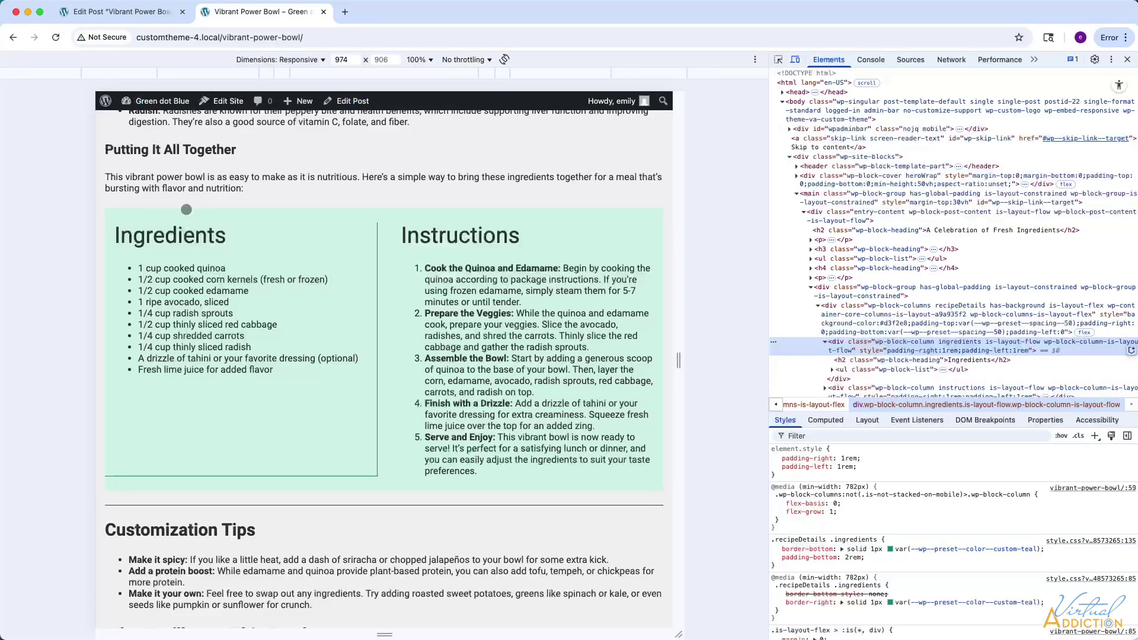
click(55, 38)
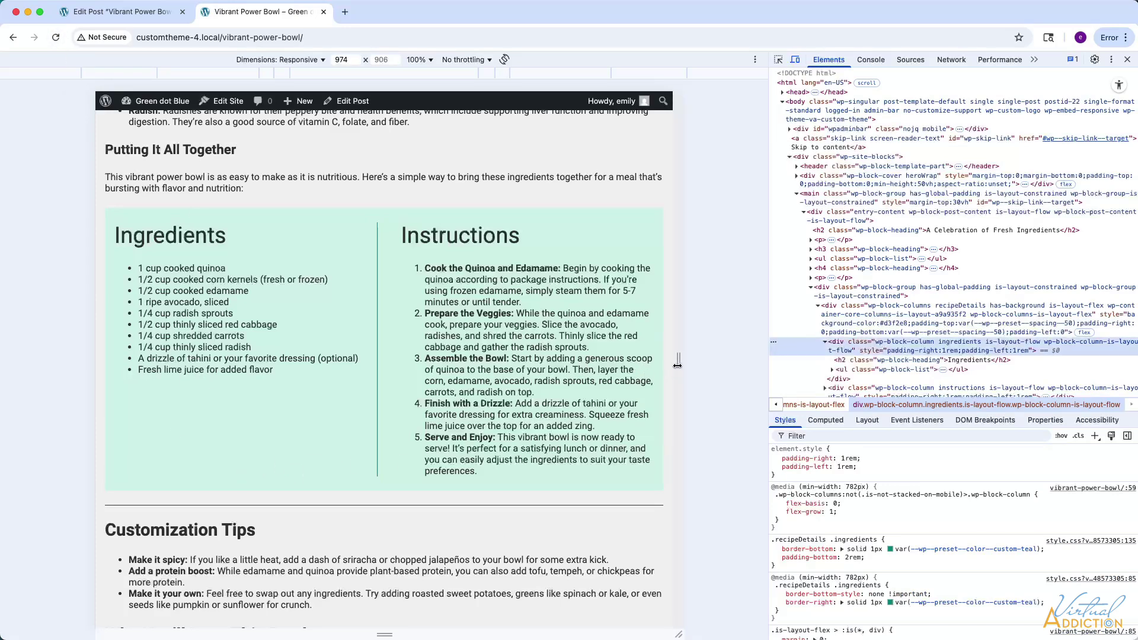
drag(678, 360, 595, 361)
scroll(367, 474, down, 3)
scroll(367, 474, up, 2)
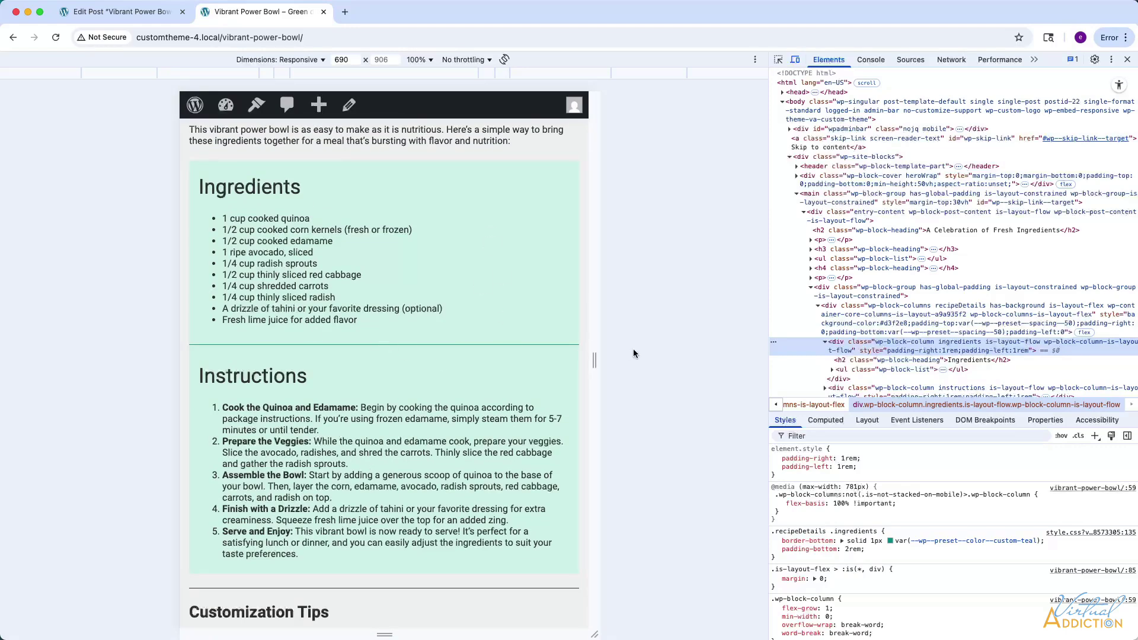
drag(594, 360, 741, 360)
scroll(385, 356, up, 2)
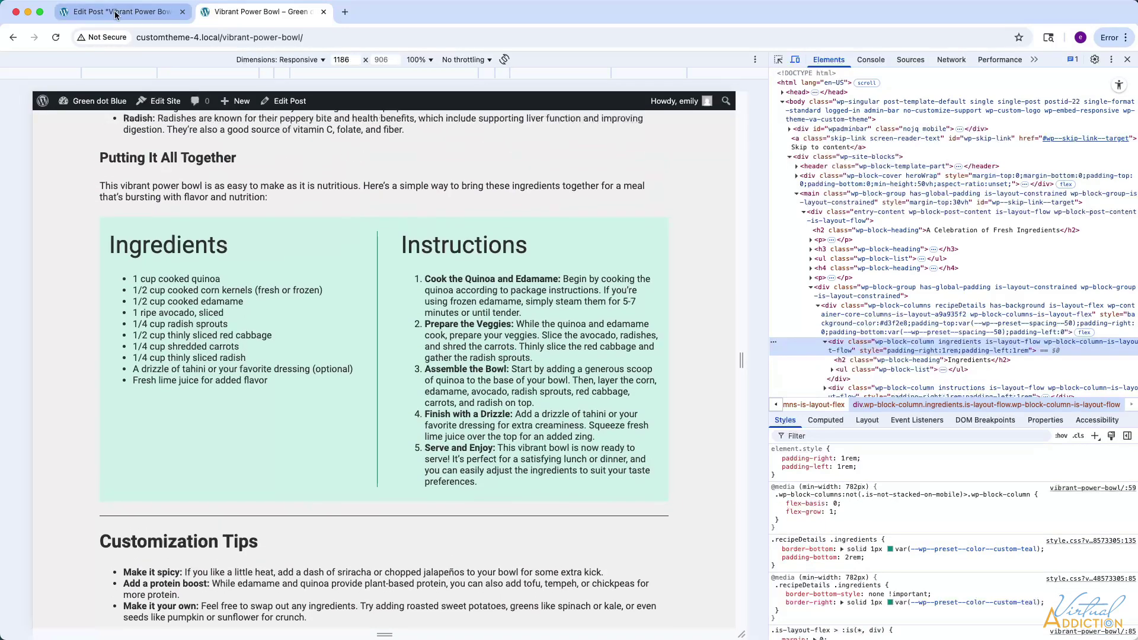
In the Vibrant Power Bowl post editor, copy the Columns block's additional CSS class recipeDetails.
click(115, 15)
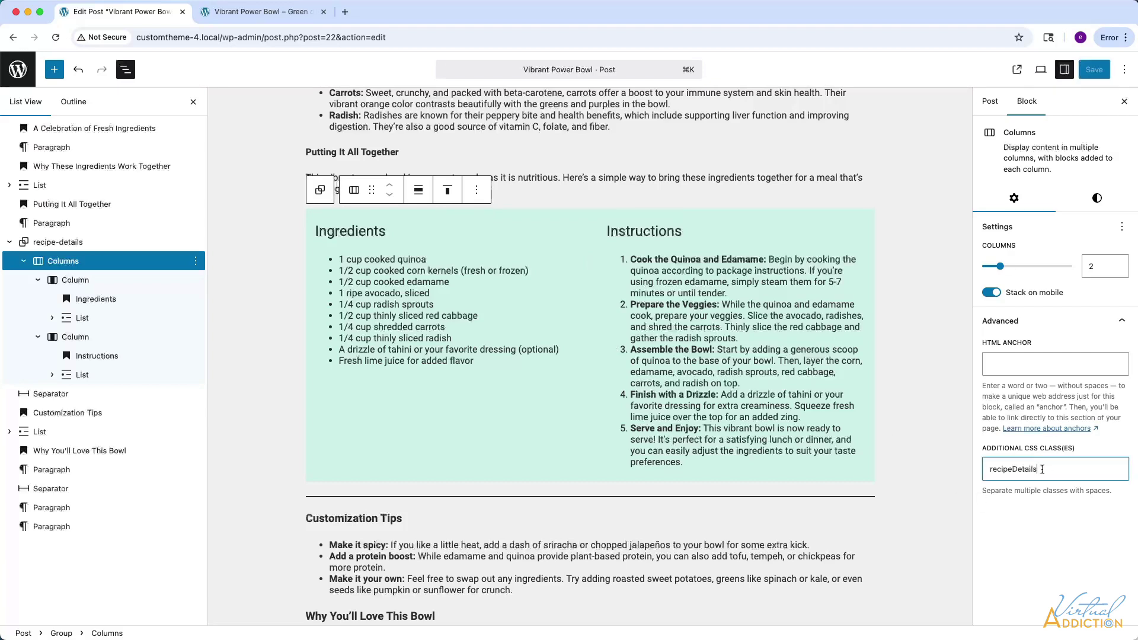
double_click(1019, 470)
key(super+c)
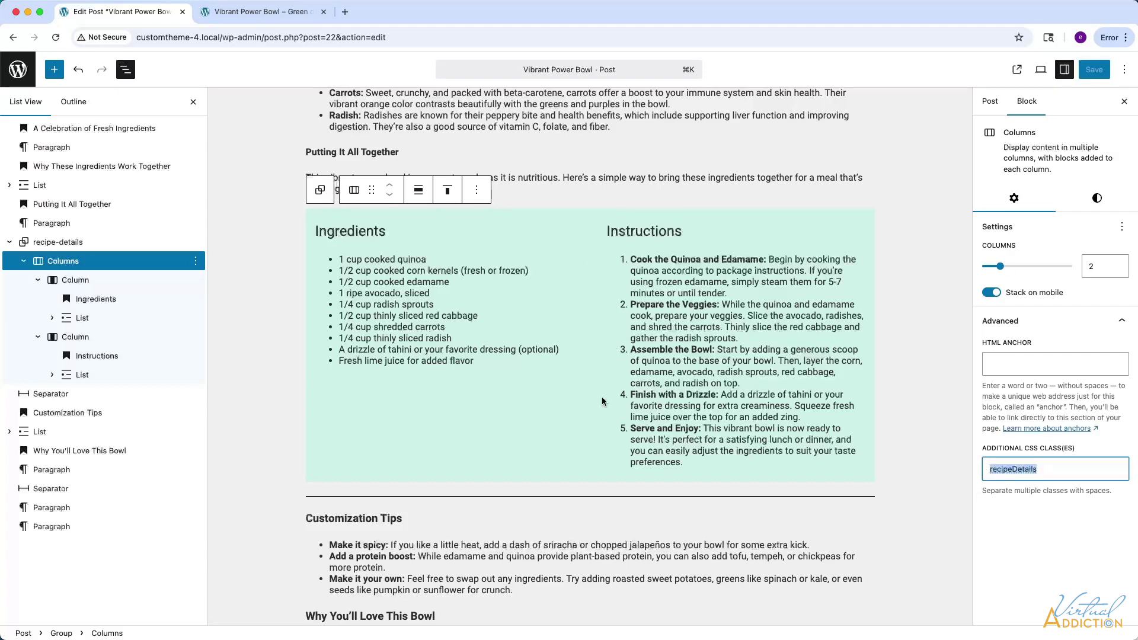
Leave the post and open the recipe-details pattern for editing in the site editor.
click(22, 71)
mouse_move(44, 276)
click(122, 295)
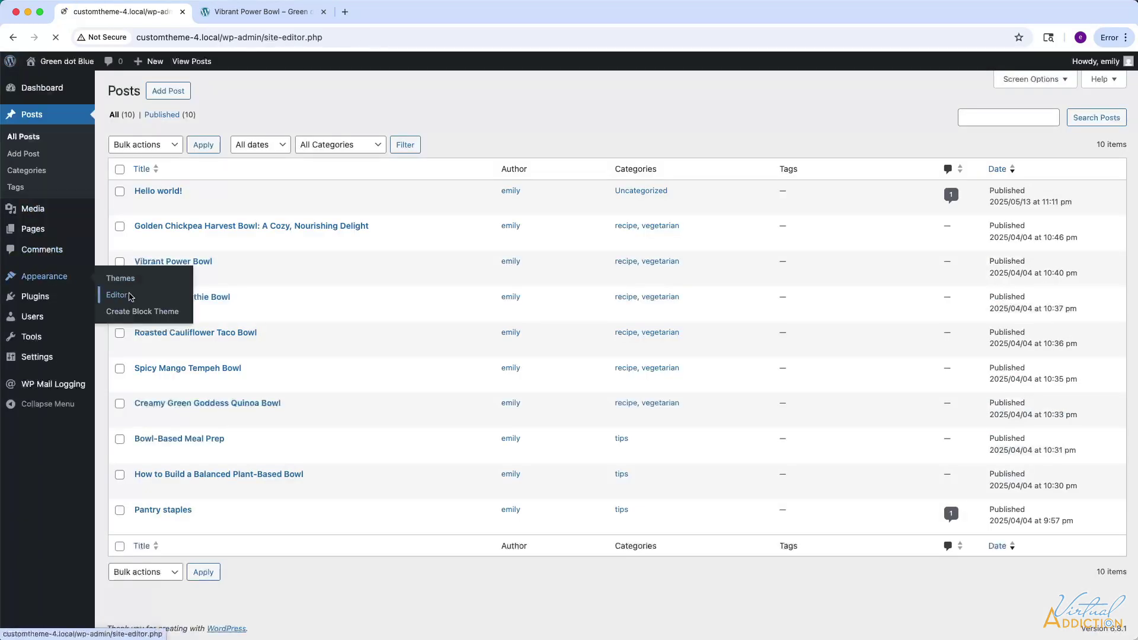
click(50, 290)
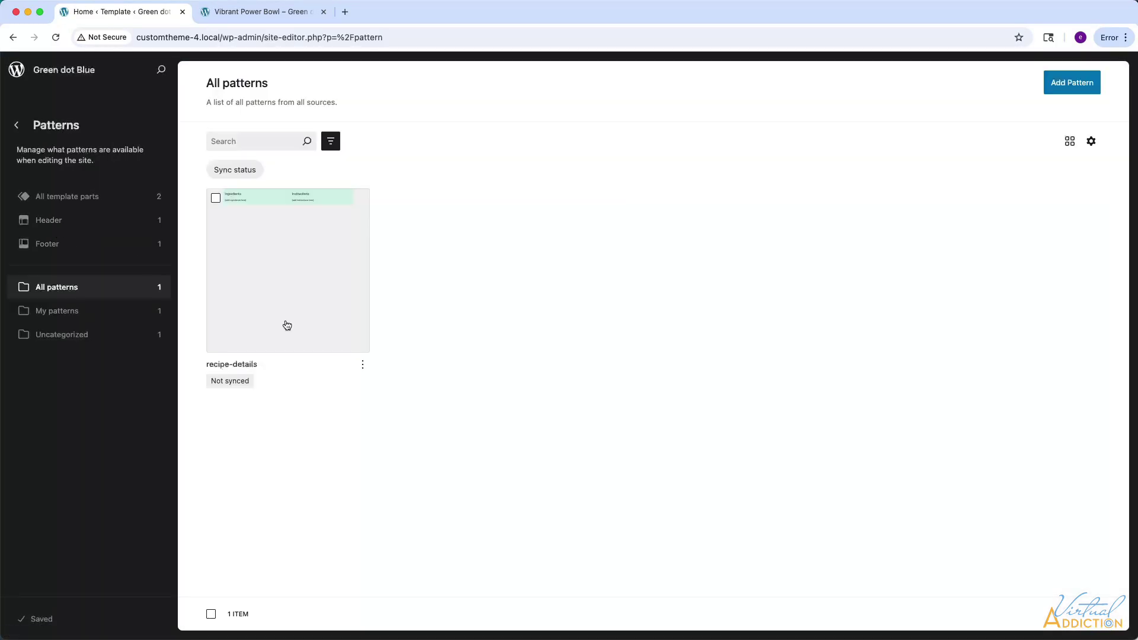
click(274, 293)
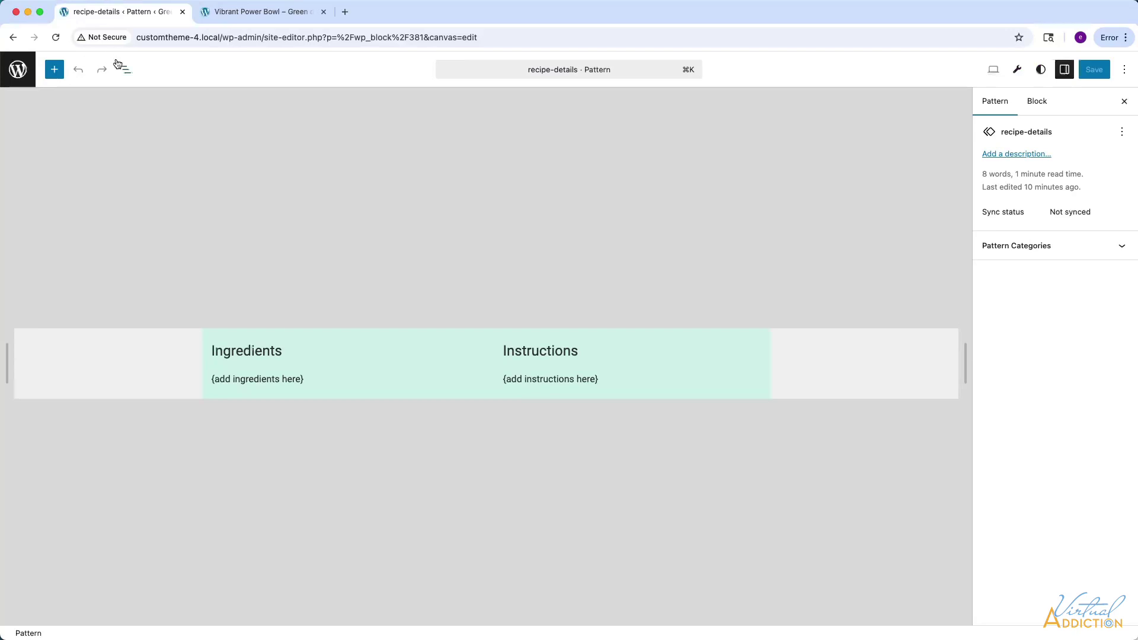
Replace the additional CSS class of the pattern's Columns block with recipeDetails and save the pattern.
click(120, 66)
click(11, 131)
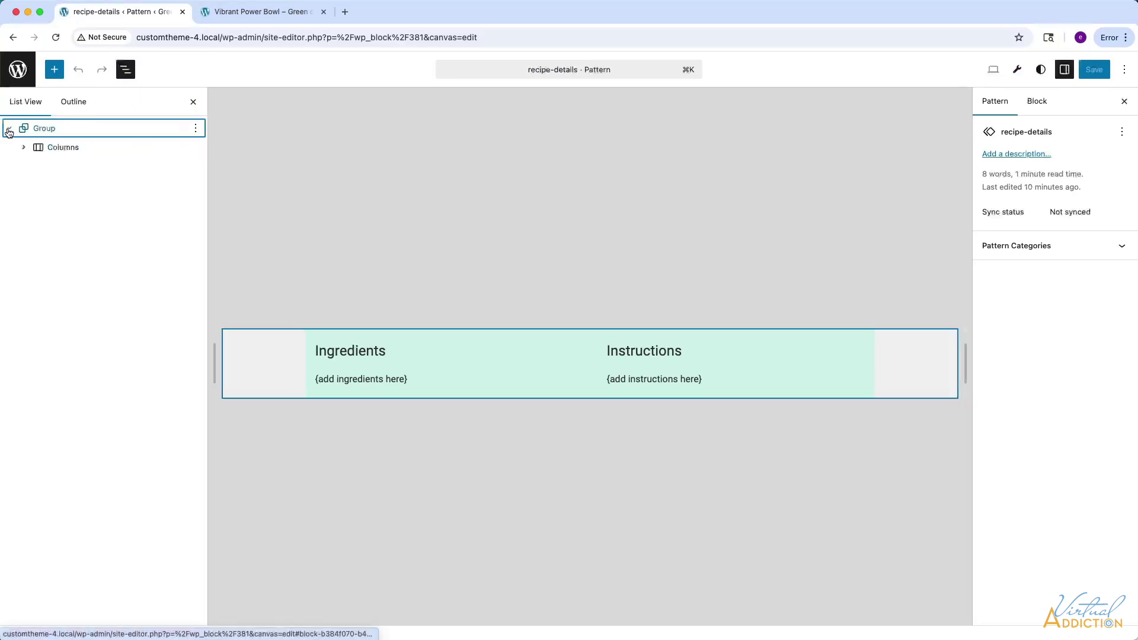
click(22, 148)
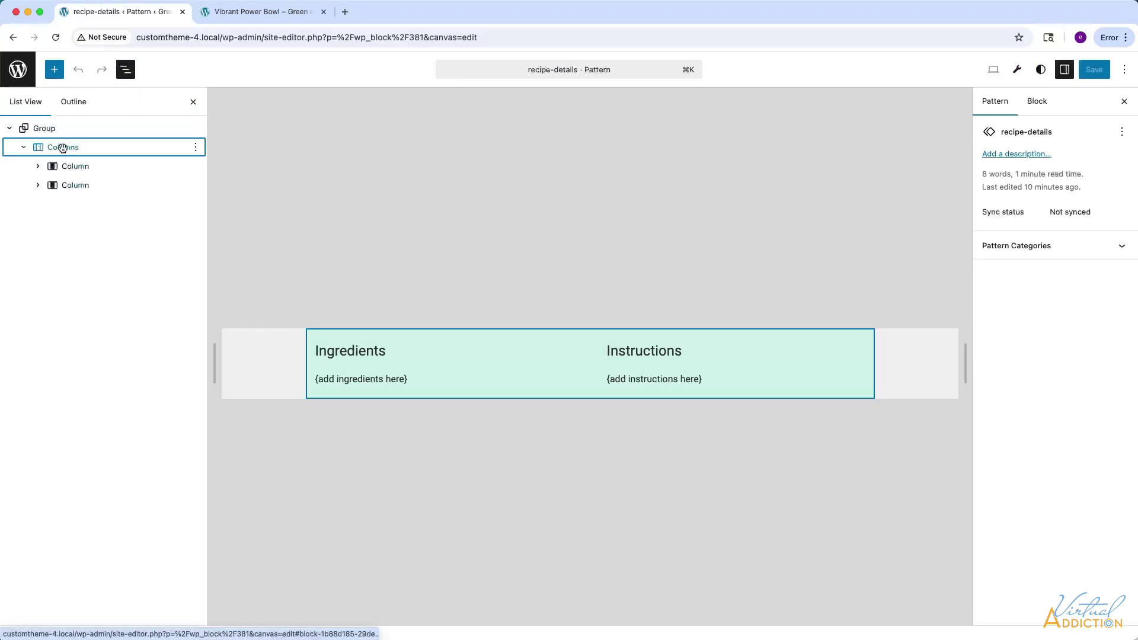
click(61, 147)
click(1120, 321)
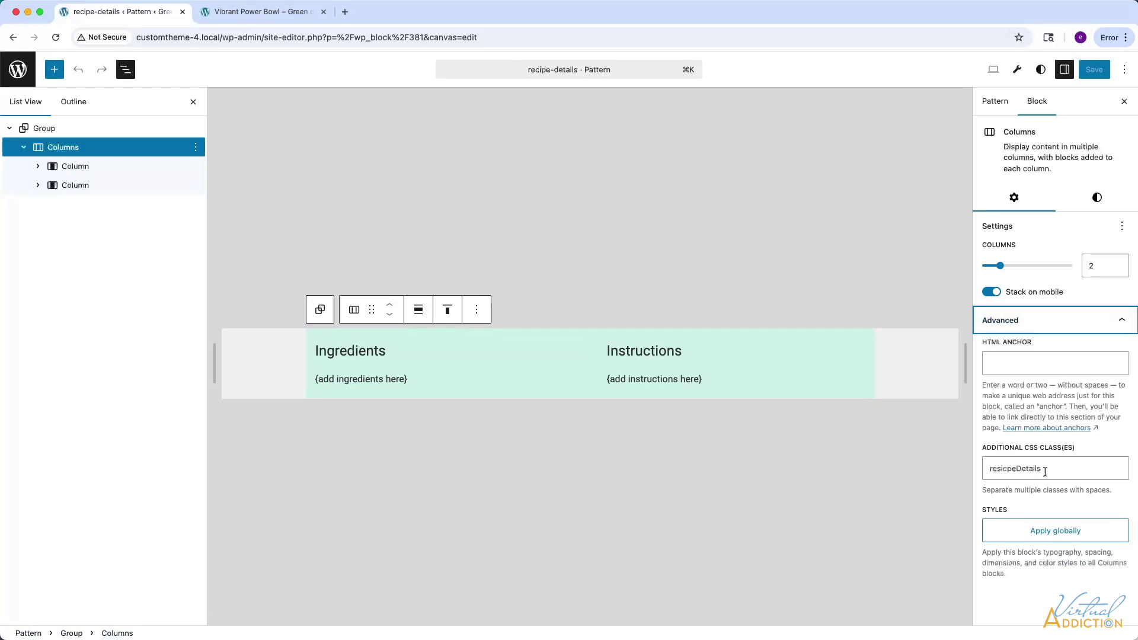
drag(1070, 466, 960, 464)
key(super+v)
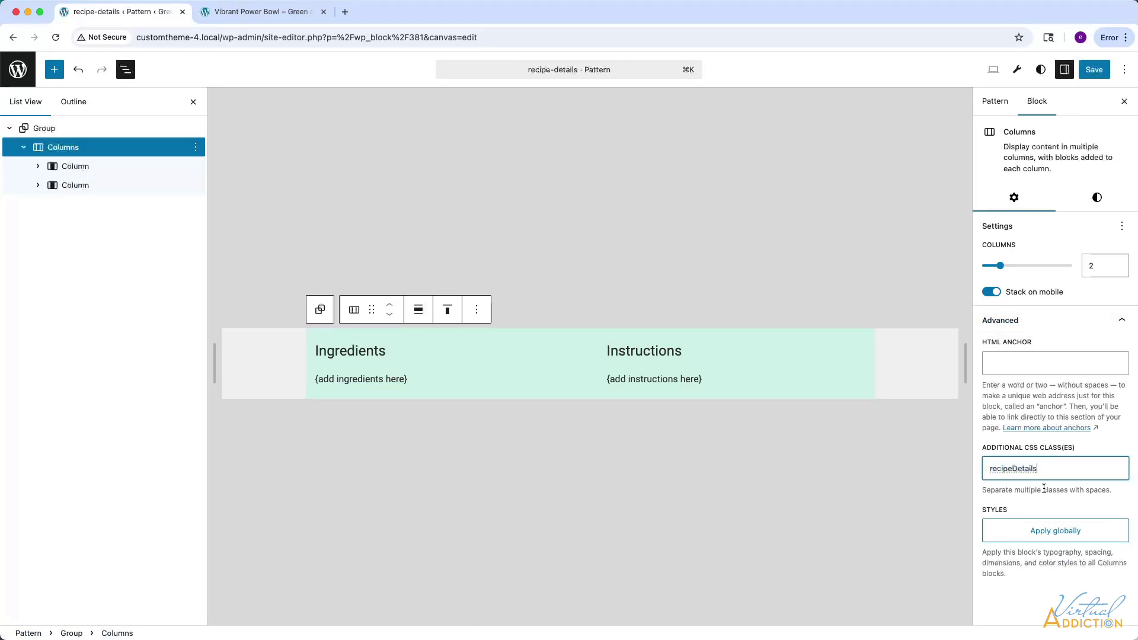
click(1095, 69)
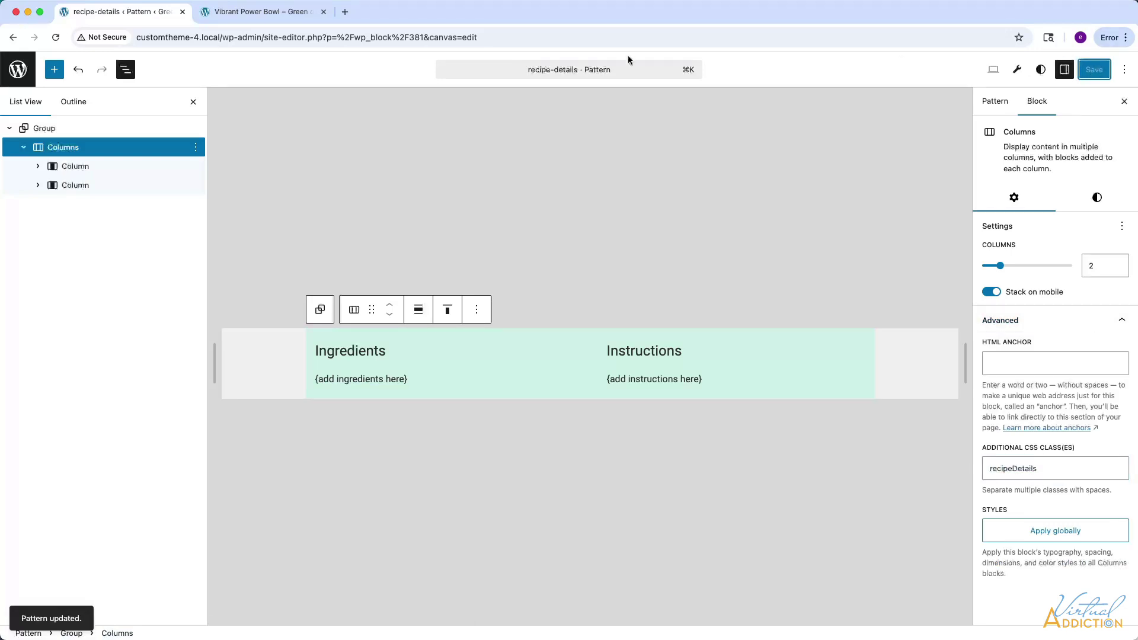
Return to the dashboard and open the Rainbow Smoothie Bowl post for editing from the list of all posts.
click(18, 70)
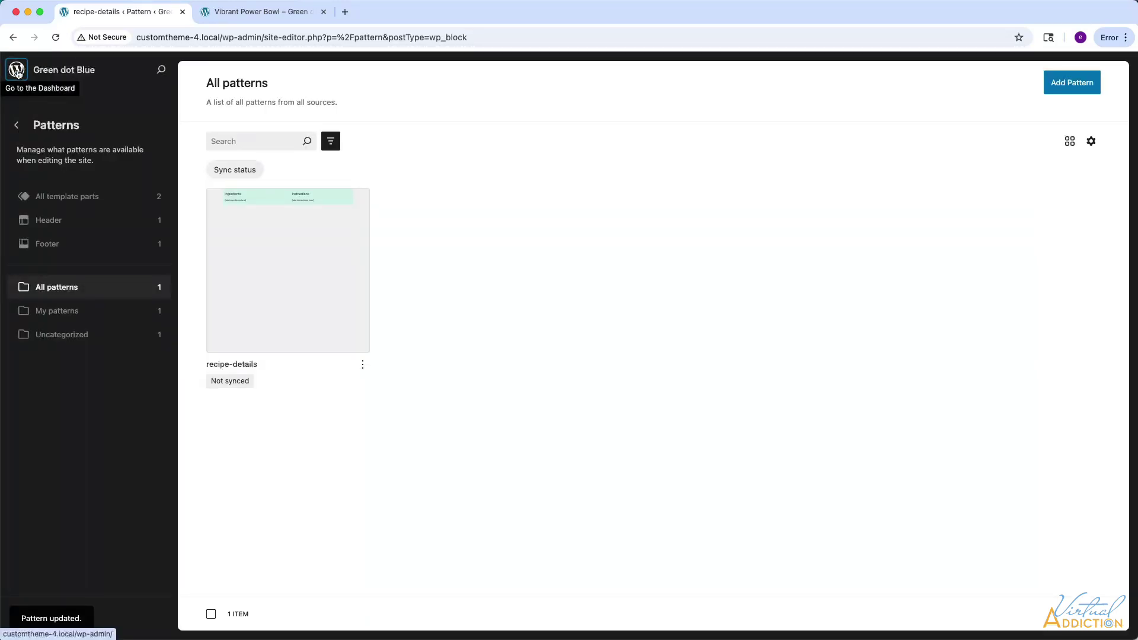
click(17, 71)
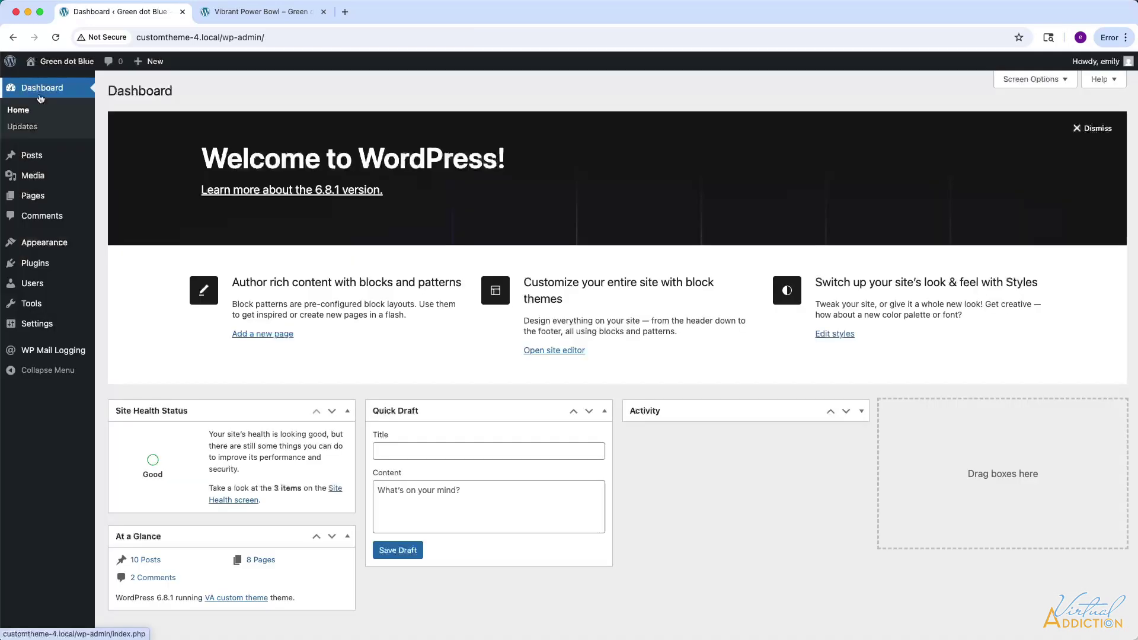
mouse_move(34, 156)
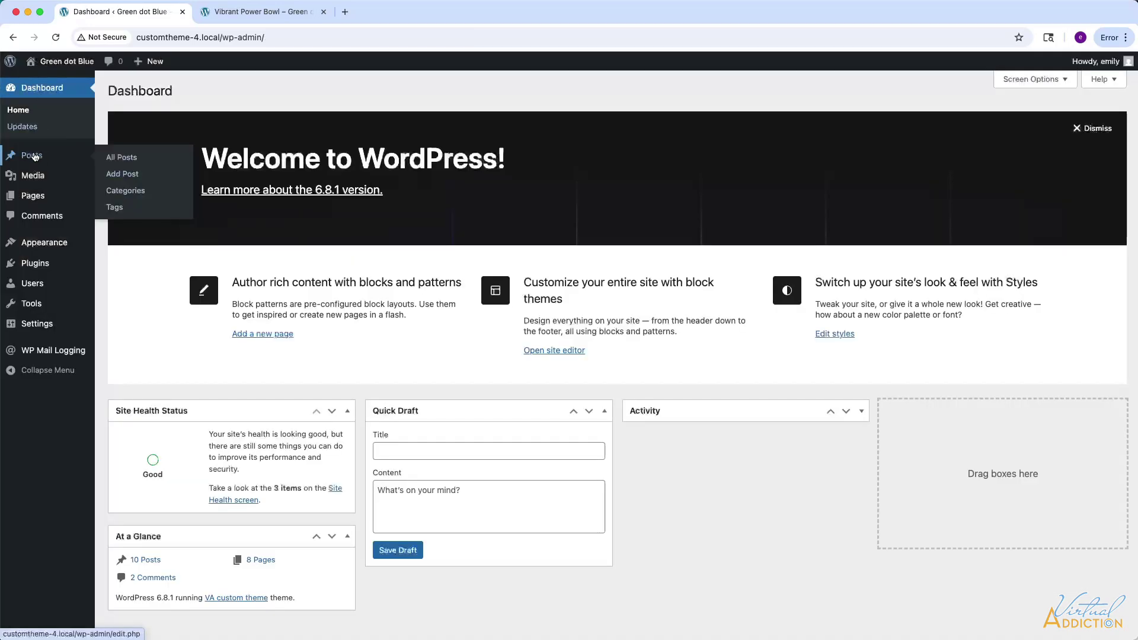
click(133, 160)
mouse_move(143, 312)
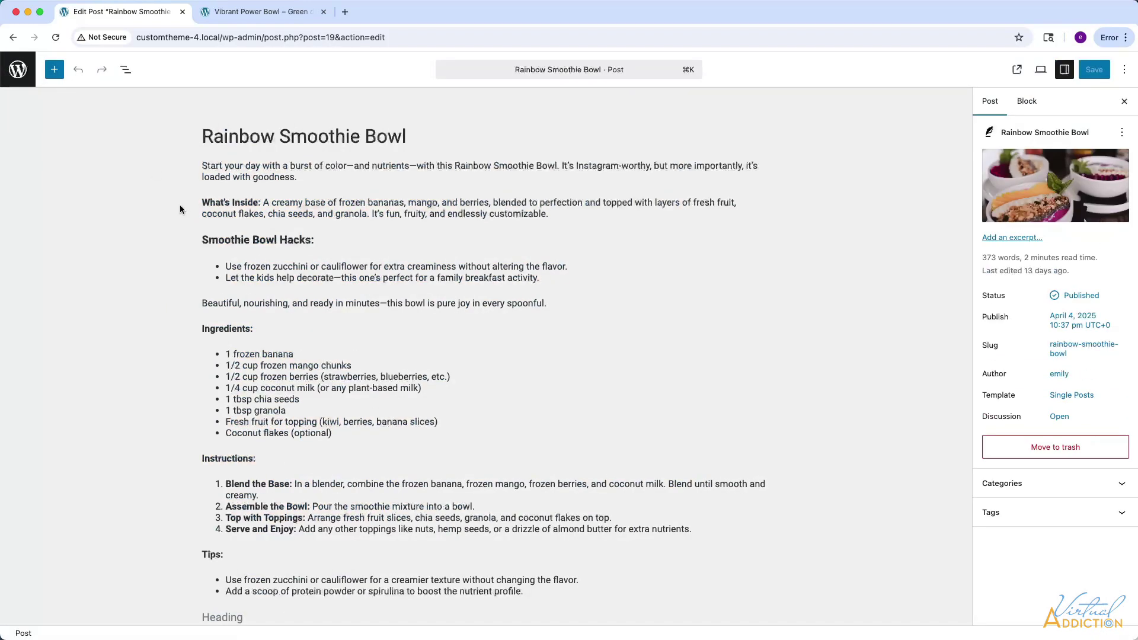
Insert the recipe-details pattern from My patterns directly above the post's "Ingredients:" paragraph.
click(54, 70)
click(67, 103)
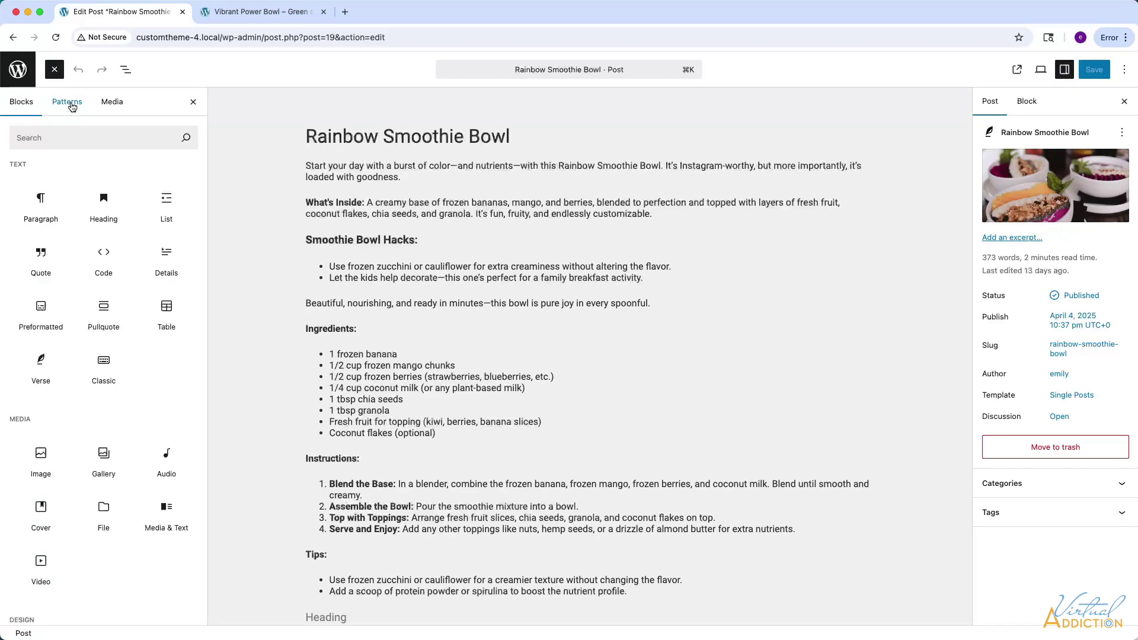
click(46, 195)
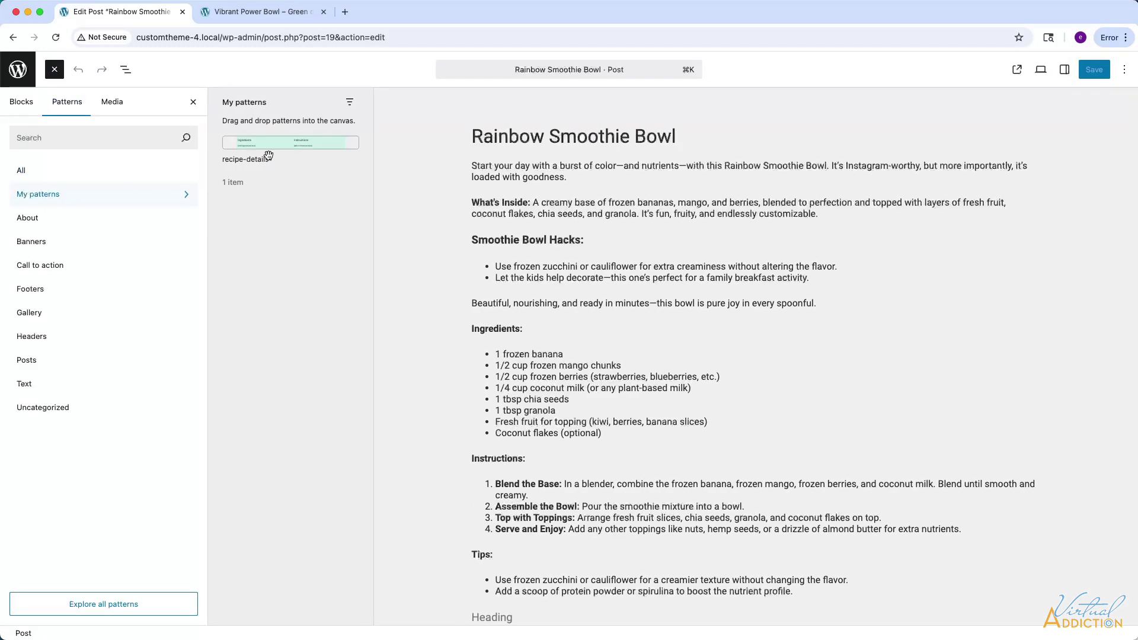
drag(268, 148, 551, 324)
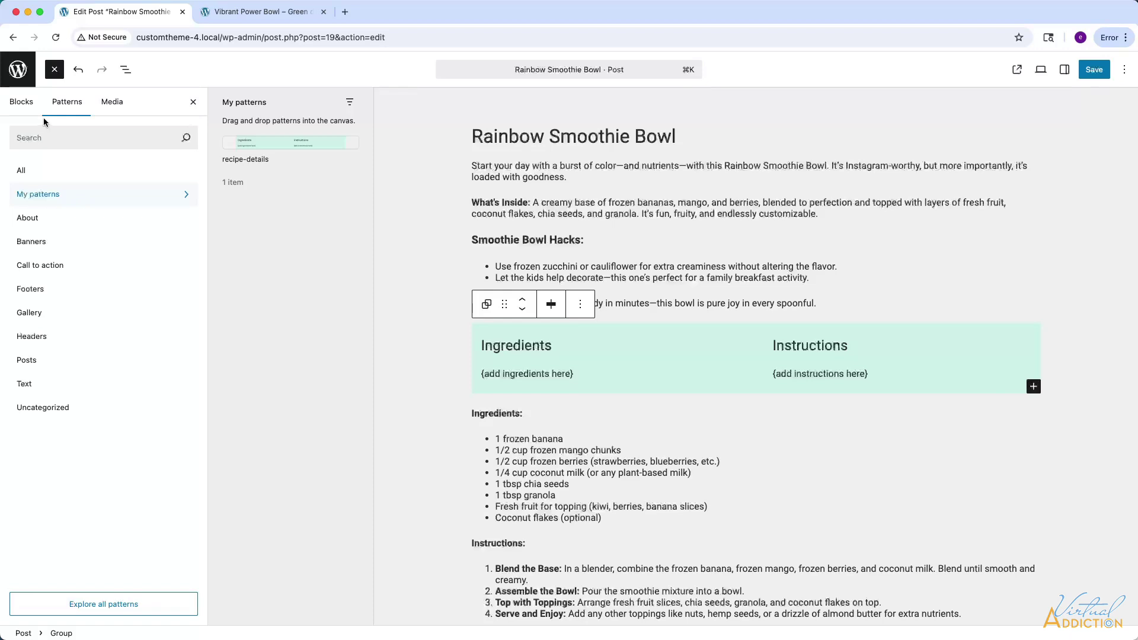
Move the ingredients list under the Ingredients heading in the pattern's first column and delete the {add ingredients here} paragraph.
click(125, 69)
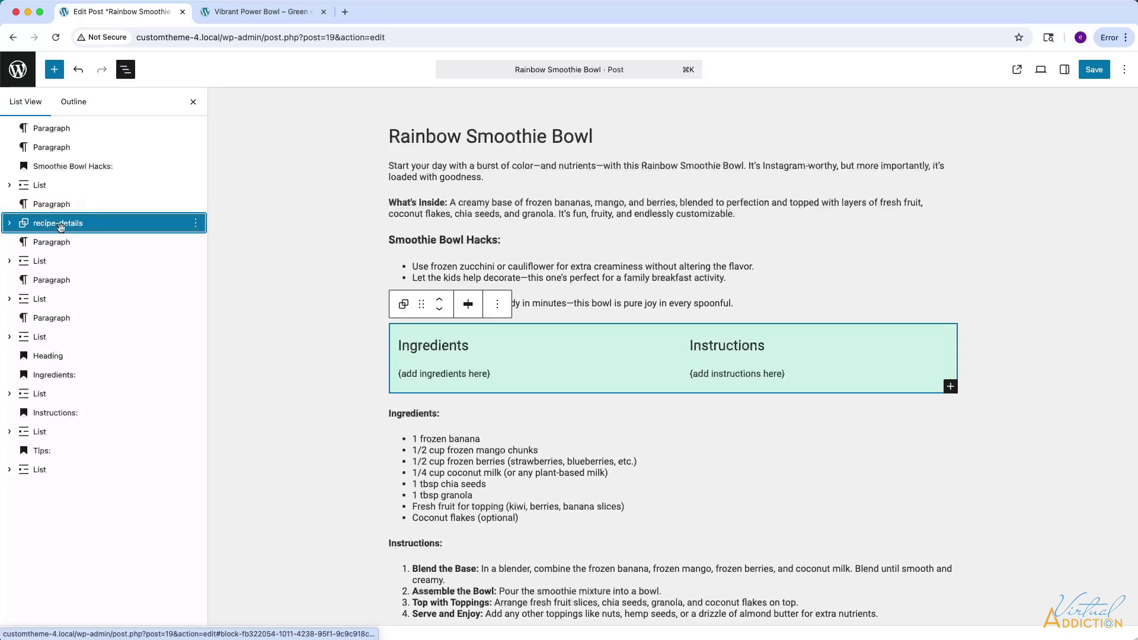
click(10, 224)
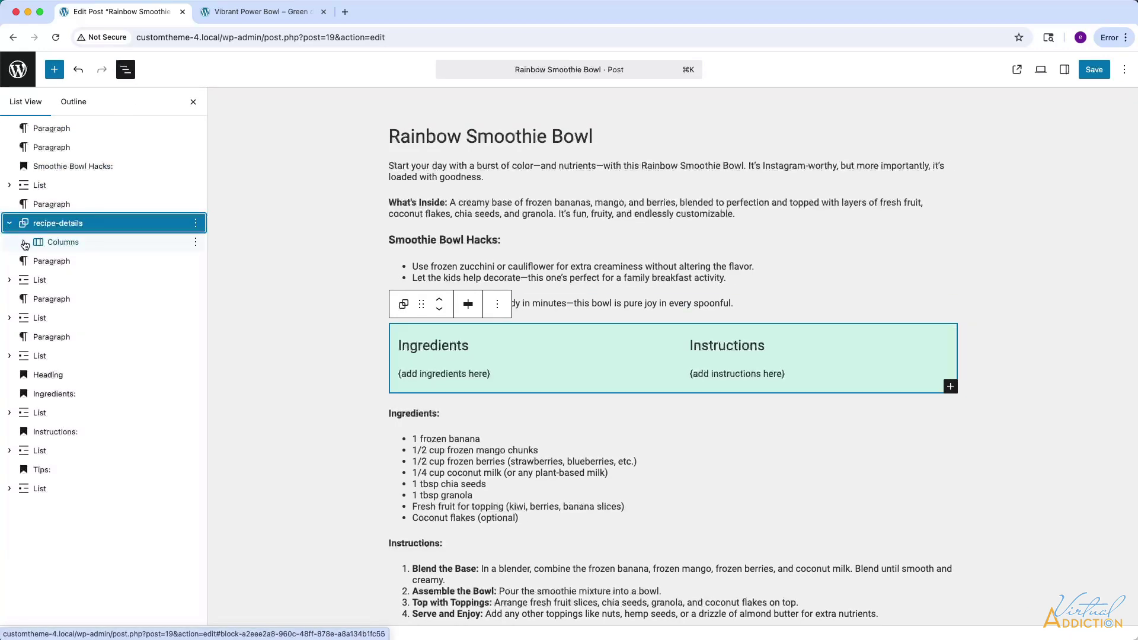
click(23, 242)
click(38, 261)
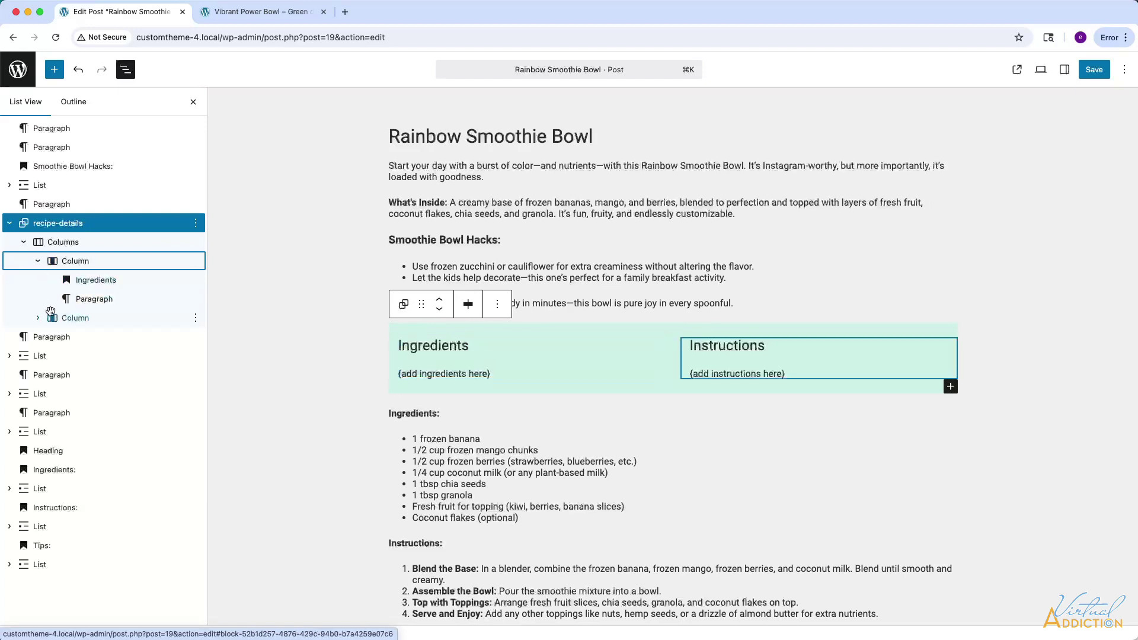
click(38, 318)
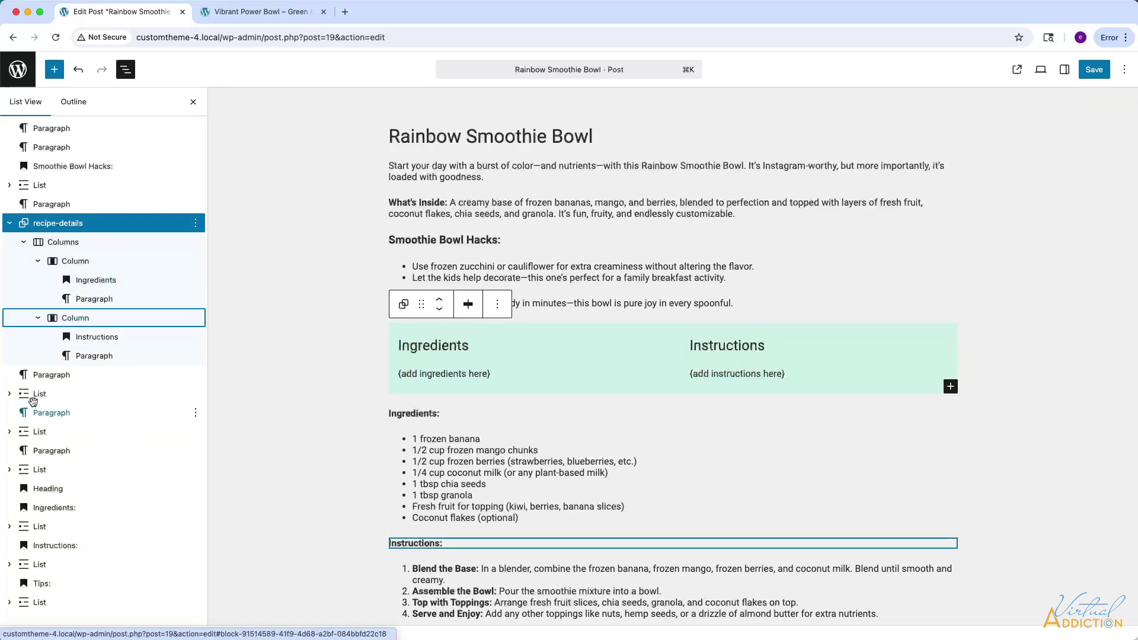
drag(24, 393, 89, 296)
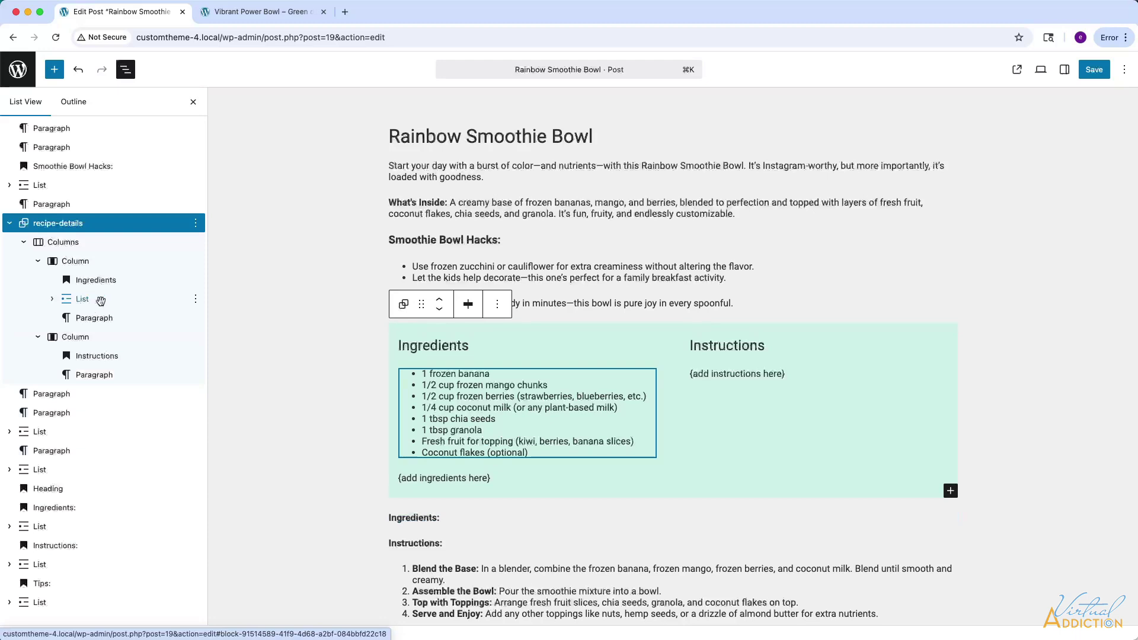
click(196, 319)
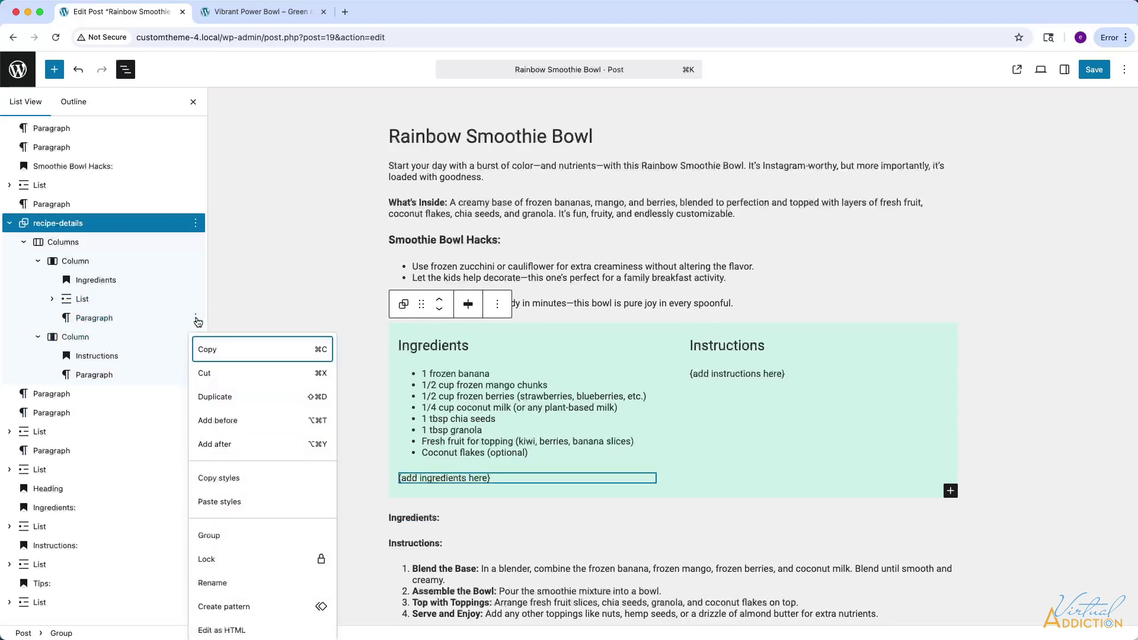
scroll(216, 593, down, 2)
click(214, 619)
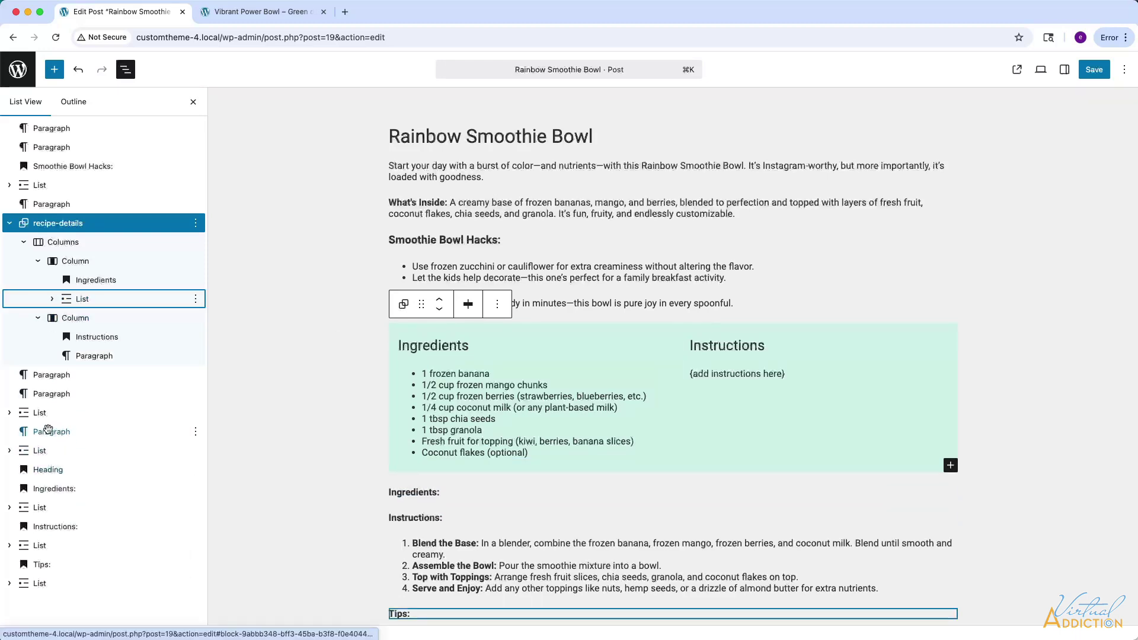
Move the numbered instructions list under the Instructions heading in the second column and delete the {add instructions here} paragraph.
drag(23, 413, 134, 378)
click(195, 375)
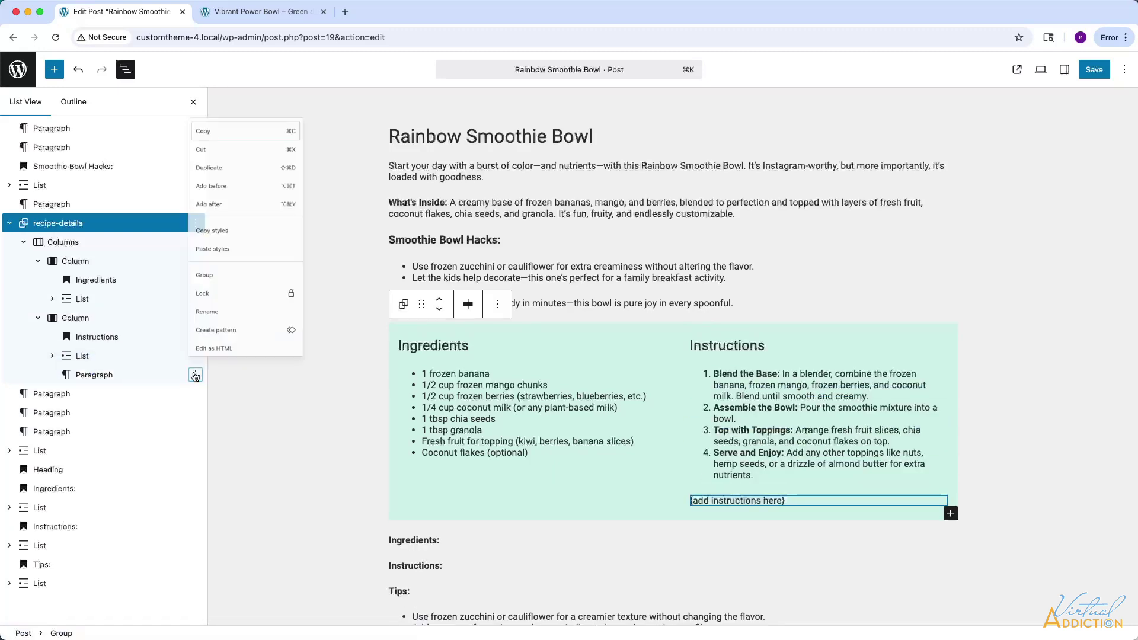
scroll(218, 325, down, 1)
scroll(218, 325, down, 1)
click(208, 346)
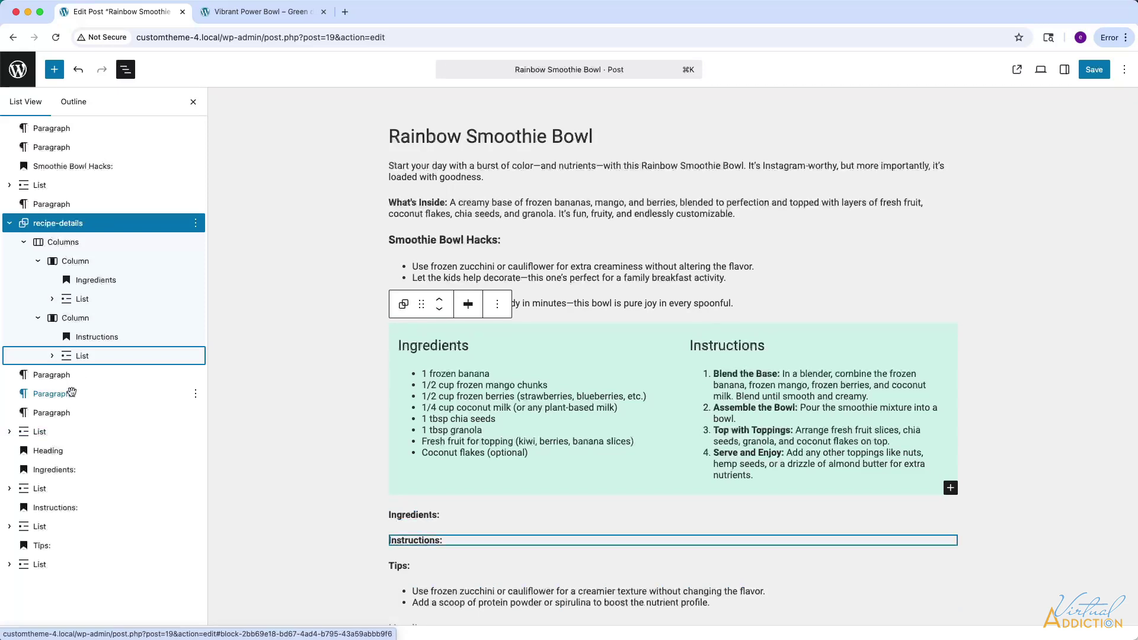
Delete the leftover "Ingredients:" and "Instructions:" paragraphs directly below the recipe-details pattern and save the post.
click(196, 374)
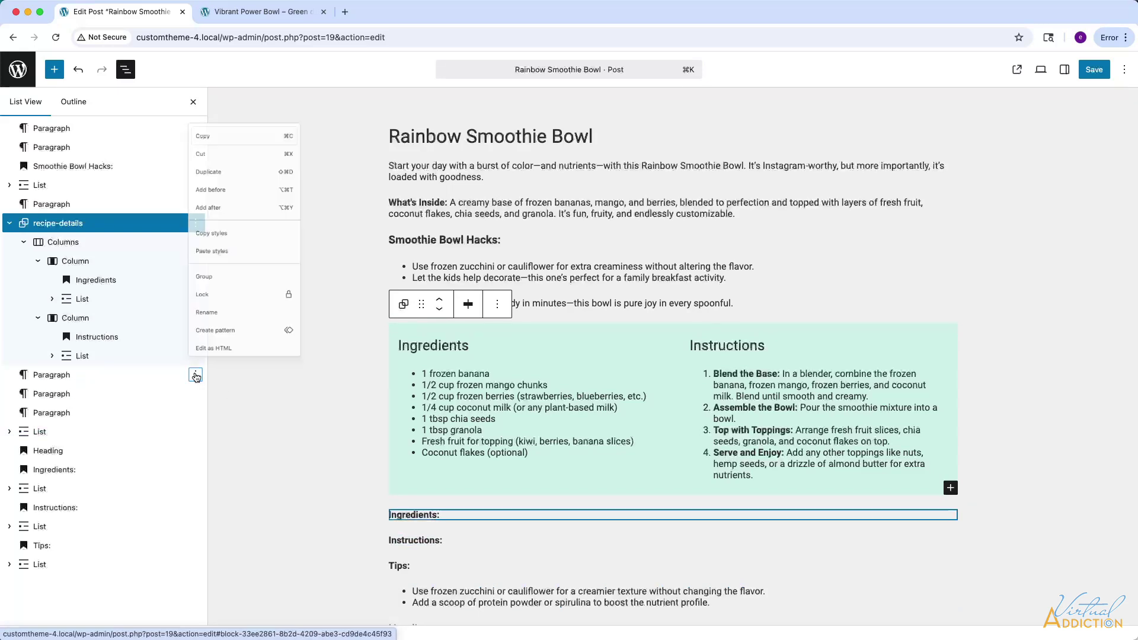
scroll(238, 314, down, 2)
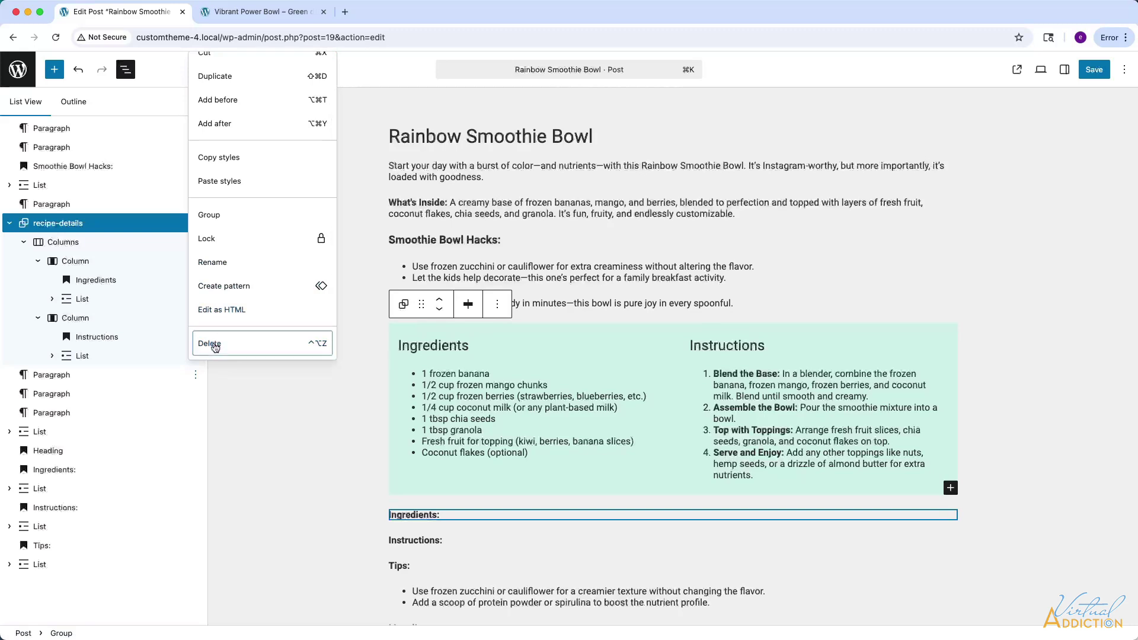
click(214, 345)
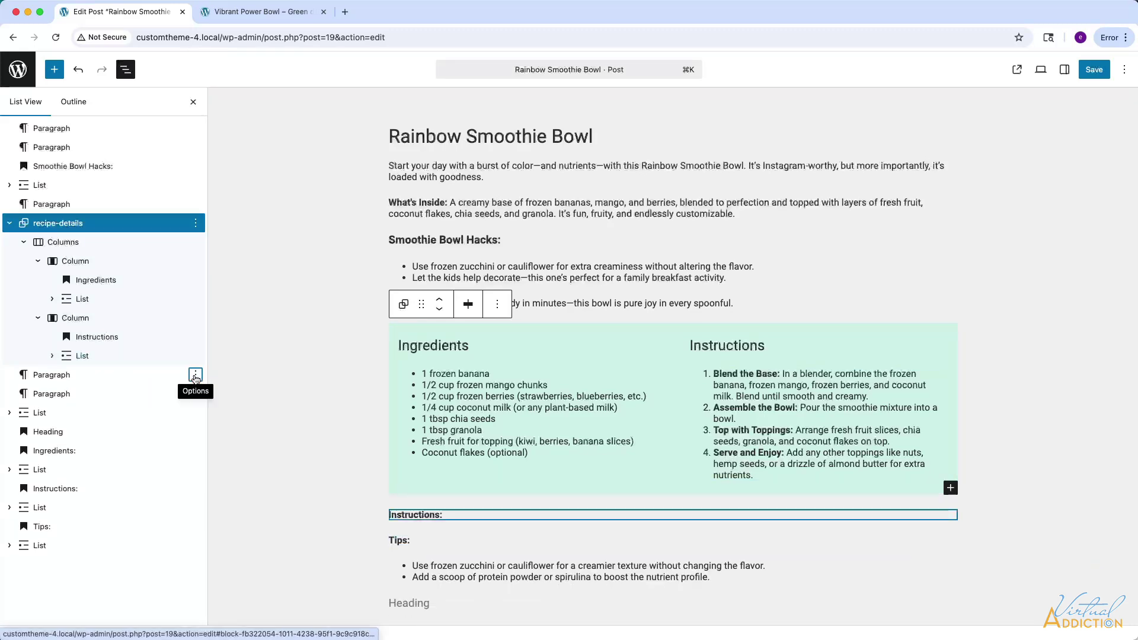
click(195, 374)
scroll(218, 324, down, 2)
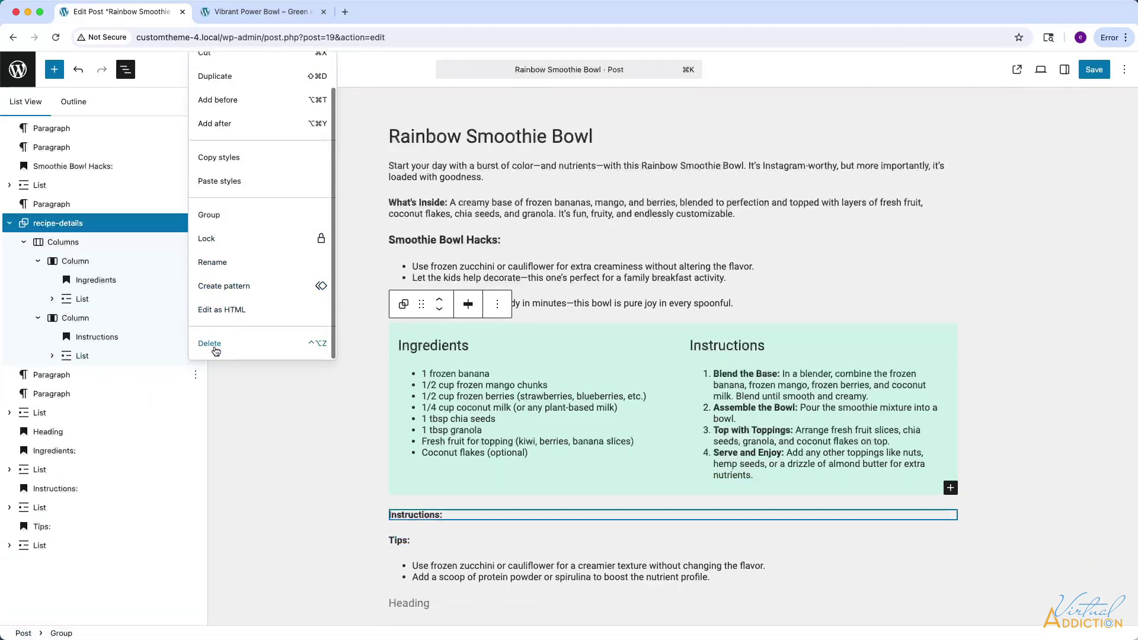
click(212, 344)
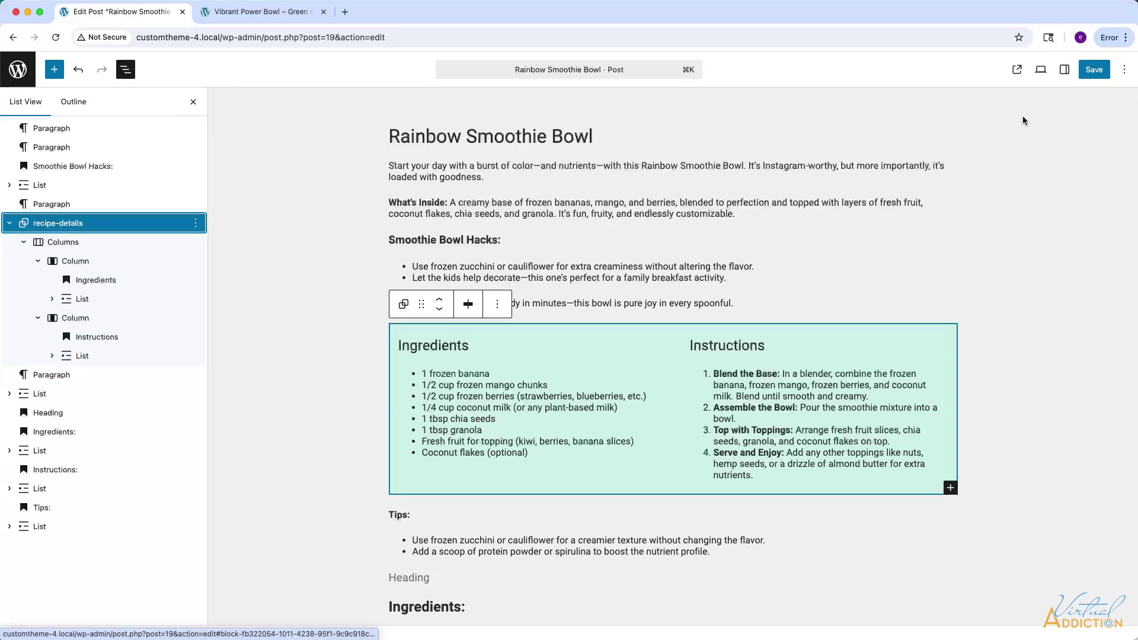
click(1090, 74)
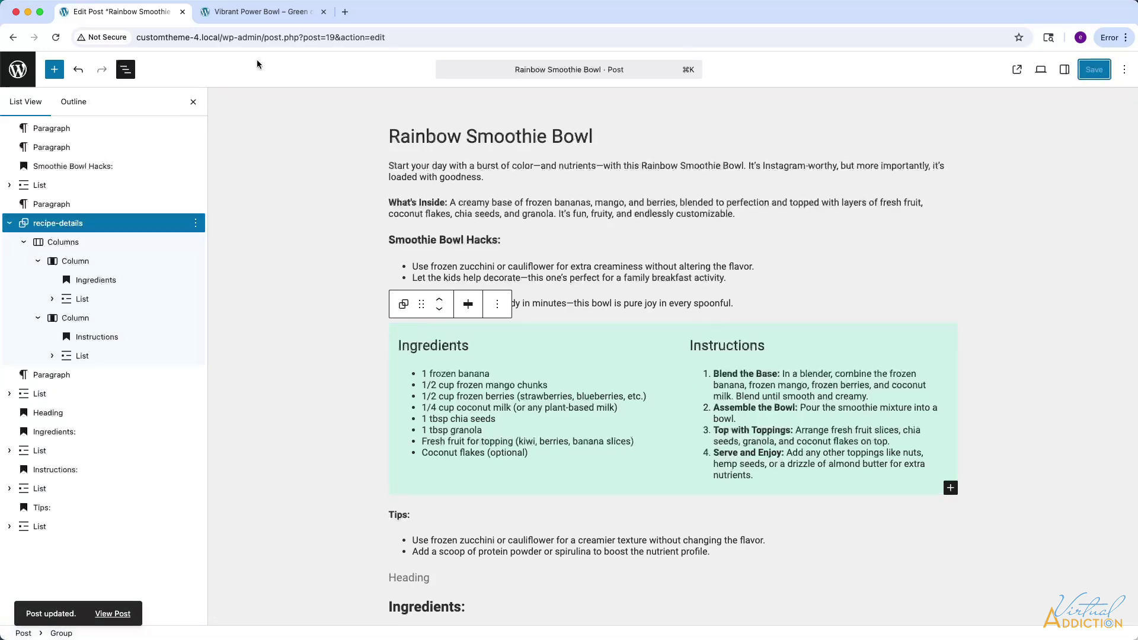
Switch to the live site and open the Rainbow Smoothie Bowl post from the Recipes page.
click(261, 12)
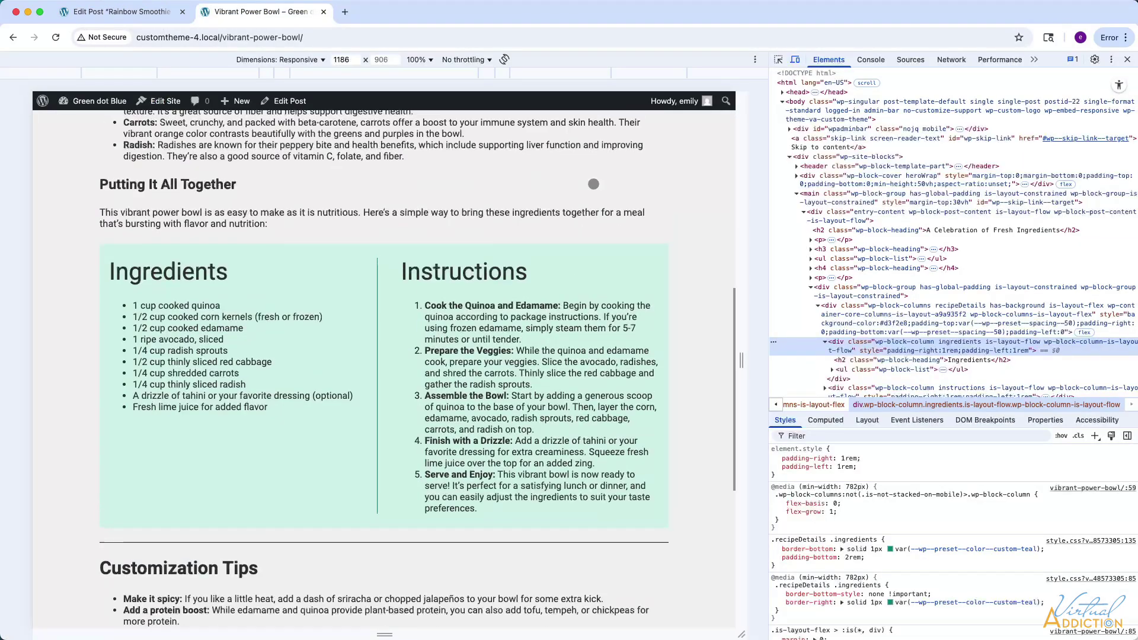
key(super+r)
click(610, 164)
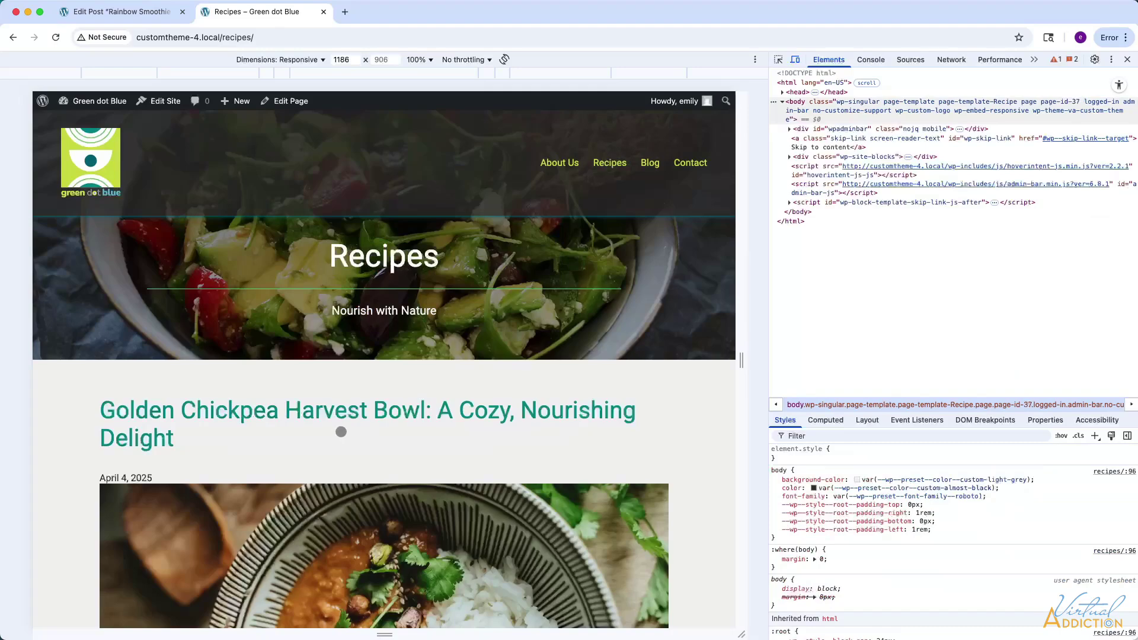
scroll(340, 432, down, 15)
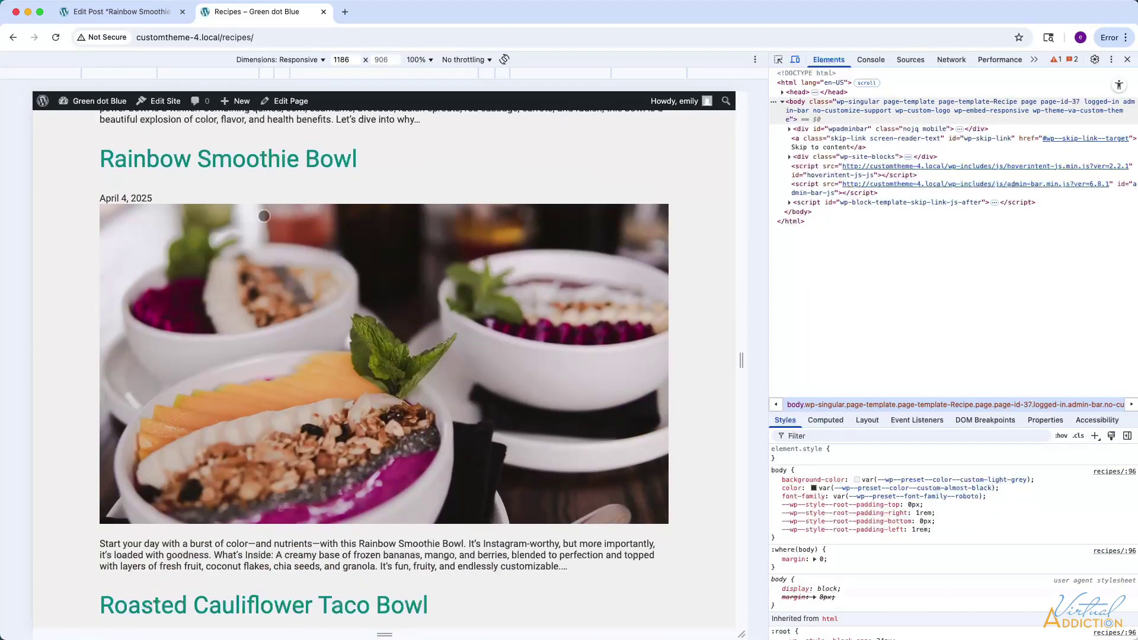
click(278, 161)
Narrow the responsive preview to 1133 px and examine the recipe-details columns and the content around them.
scroll(275, 164, down, 5)
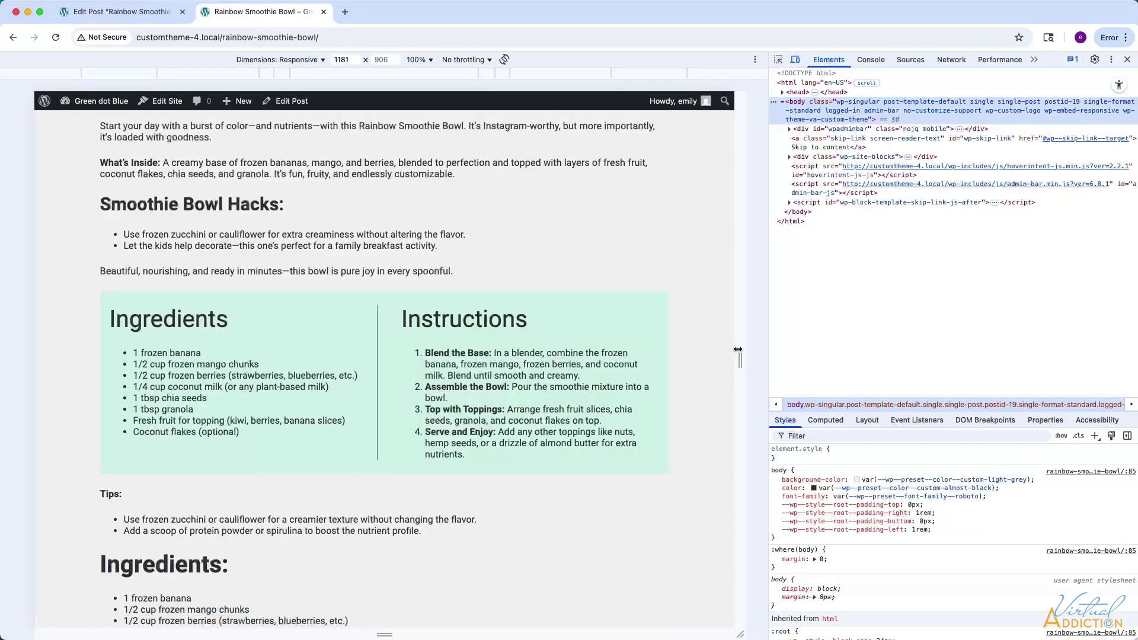
mouse_move(741, 350)
mouse_down()
mouse_move(592, 350)
mouse_move(723, 340)
mouse_up()
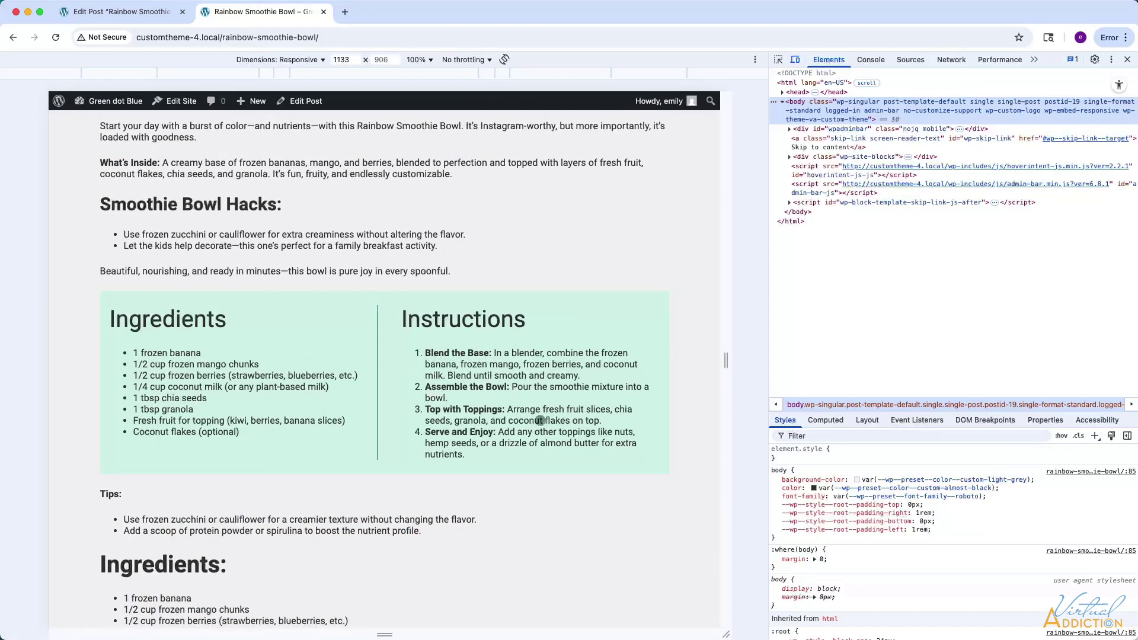
scroll(540, 420, down, 7)
scroll(540, 420, up, 5)
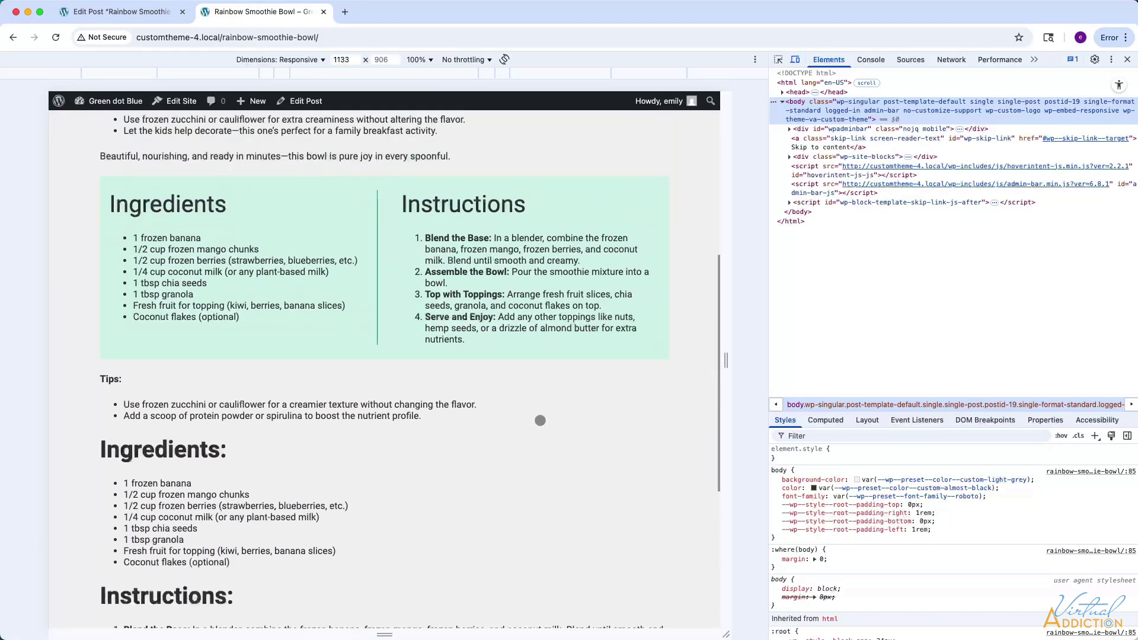
scroll(540, 421, up, 6)
scroll(548, 418, down, 3)
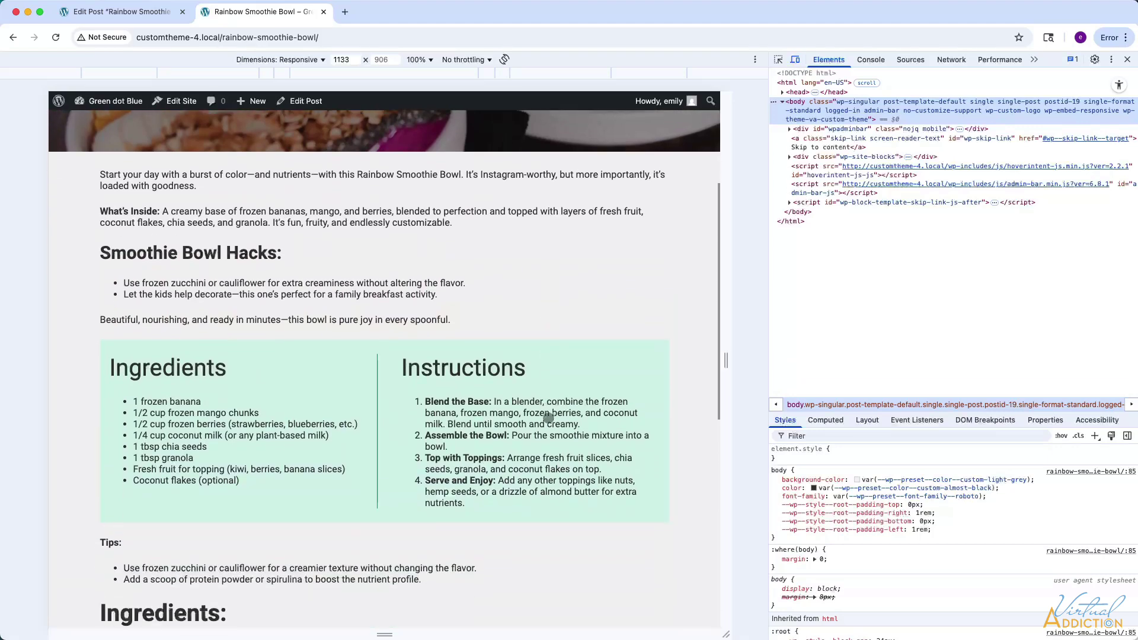
scroll(548, 418, down, 1)
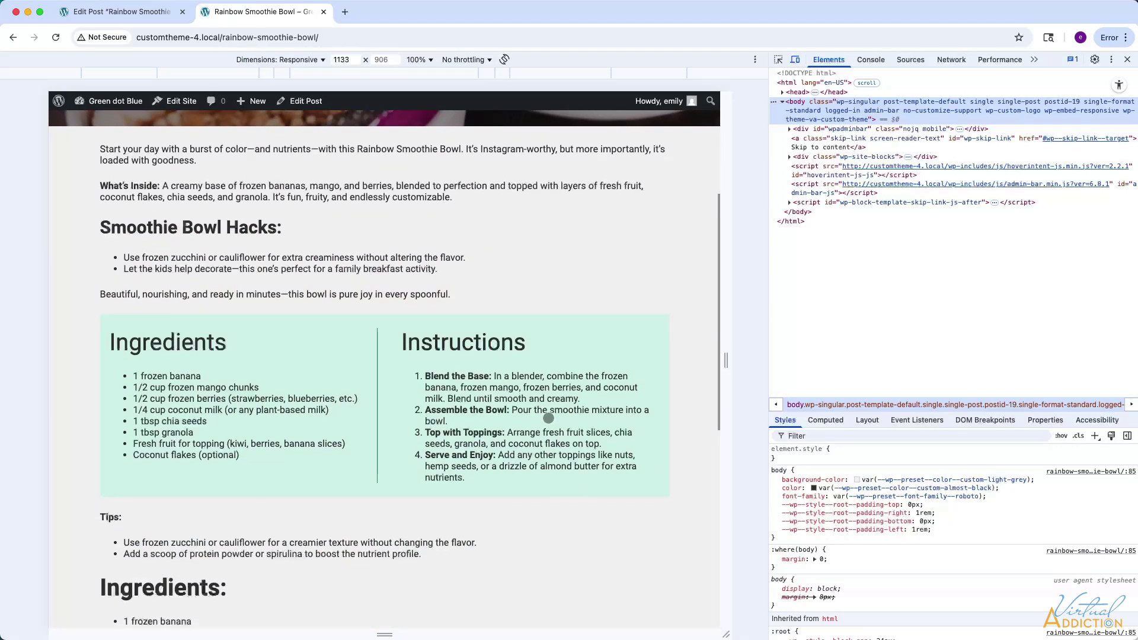
Close the developer tools and review the full-width Rainbow Smoothie Bowl post from its hero down to the footer.
click(1127, 60)
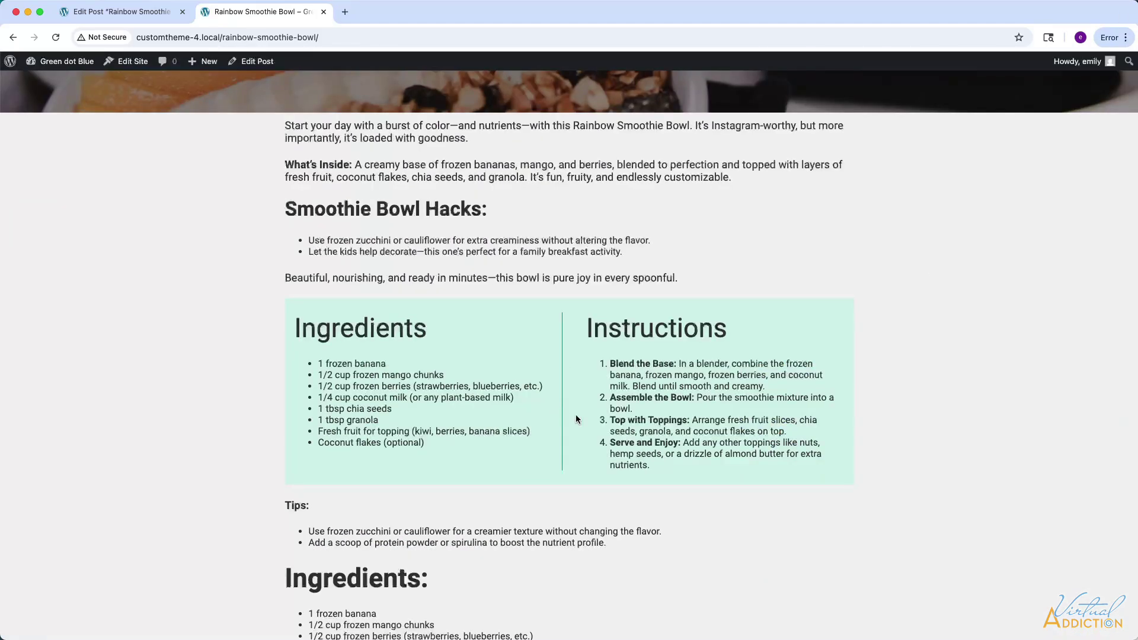
scroll(598, 422, up, 5)
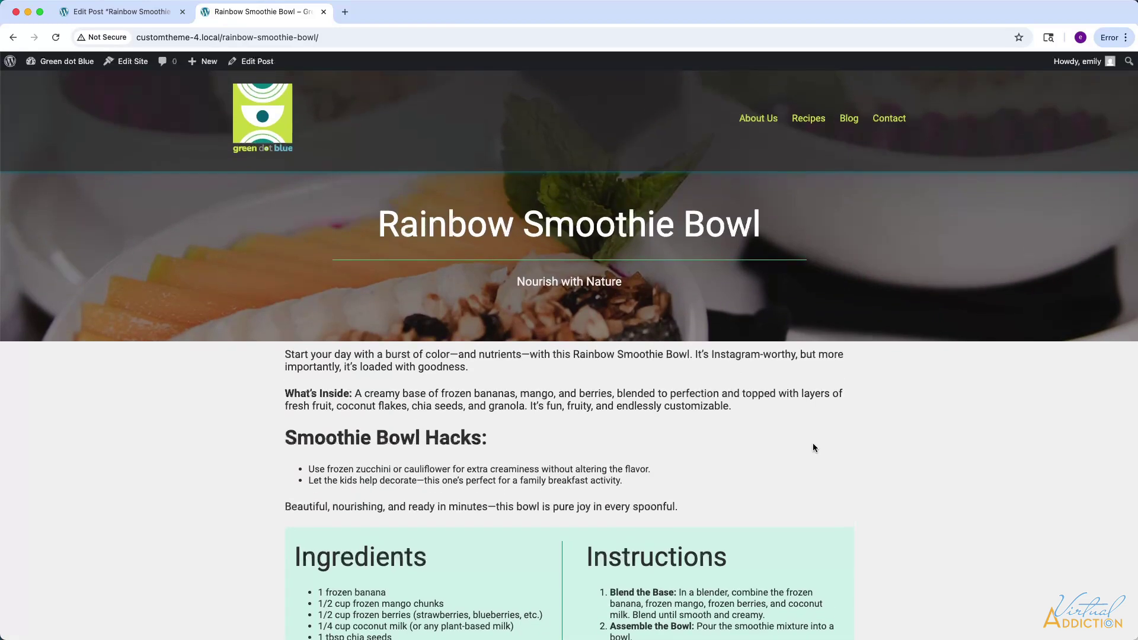
scroll(812, 443, down, 2)
scroll(813, 446, down, 1)
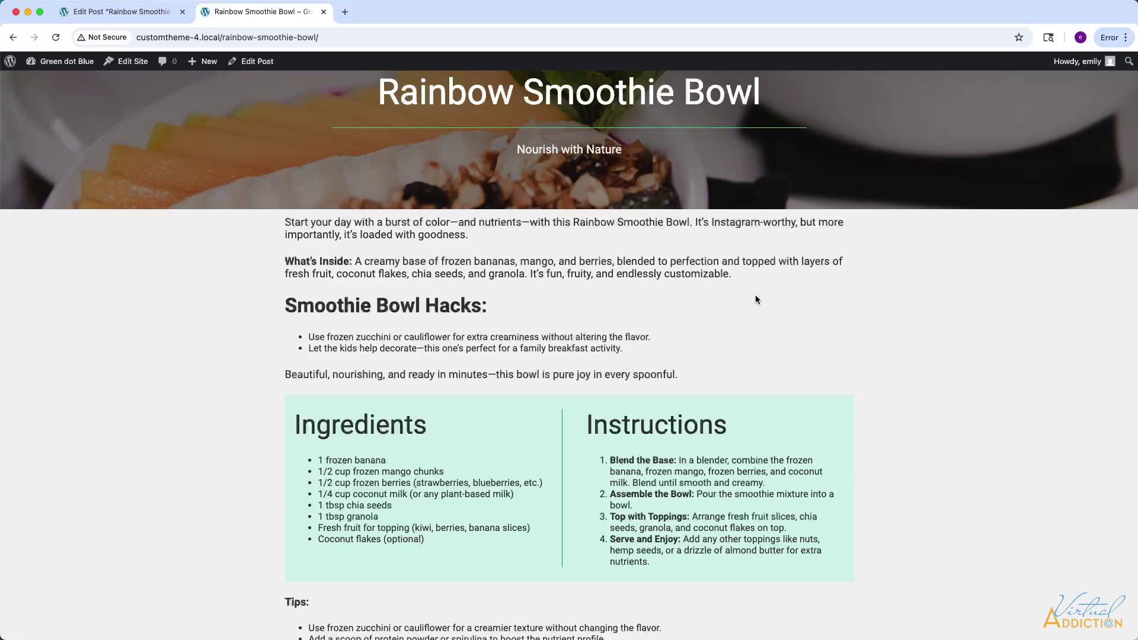
scroll(755, 294, up, 4)
scroll(784, 425, down, 4)
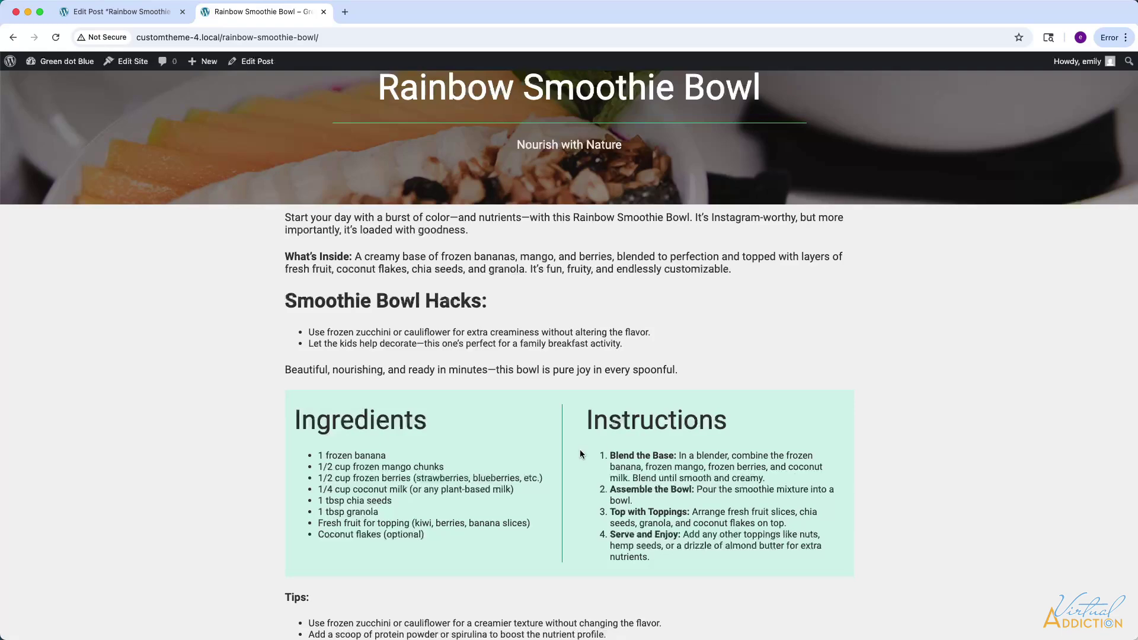
scroll(580, 453, down, 7)
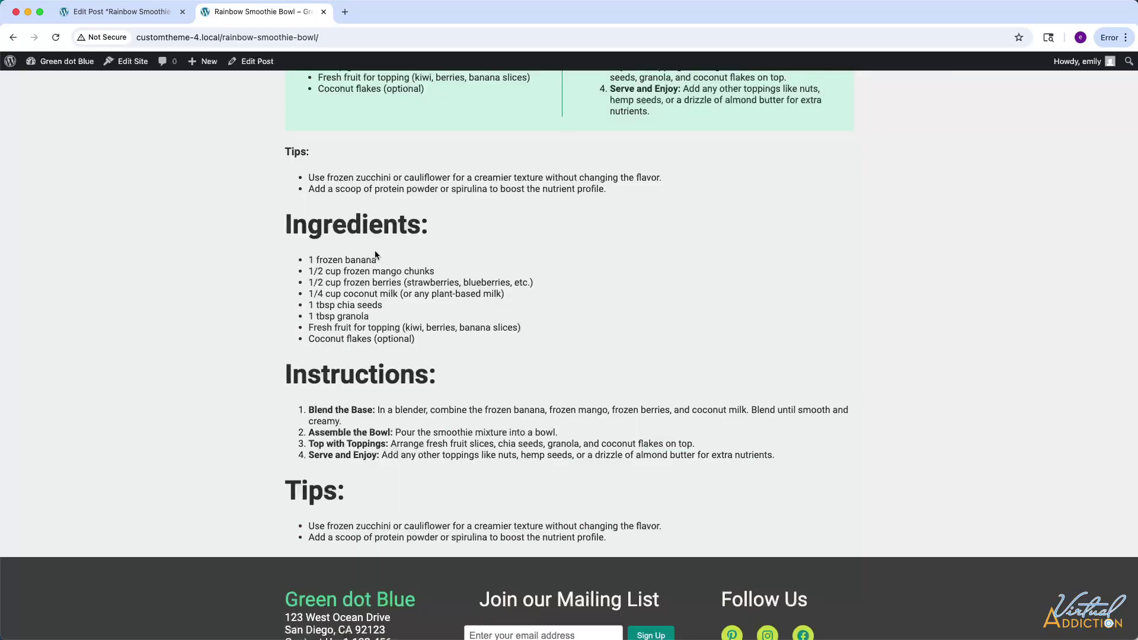
scroll(375, 255, up, 8)
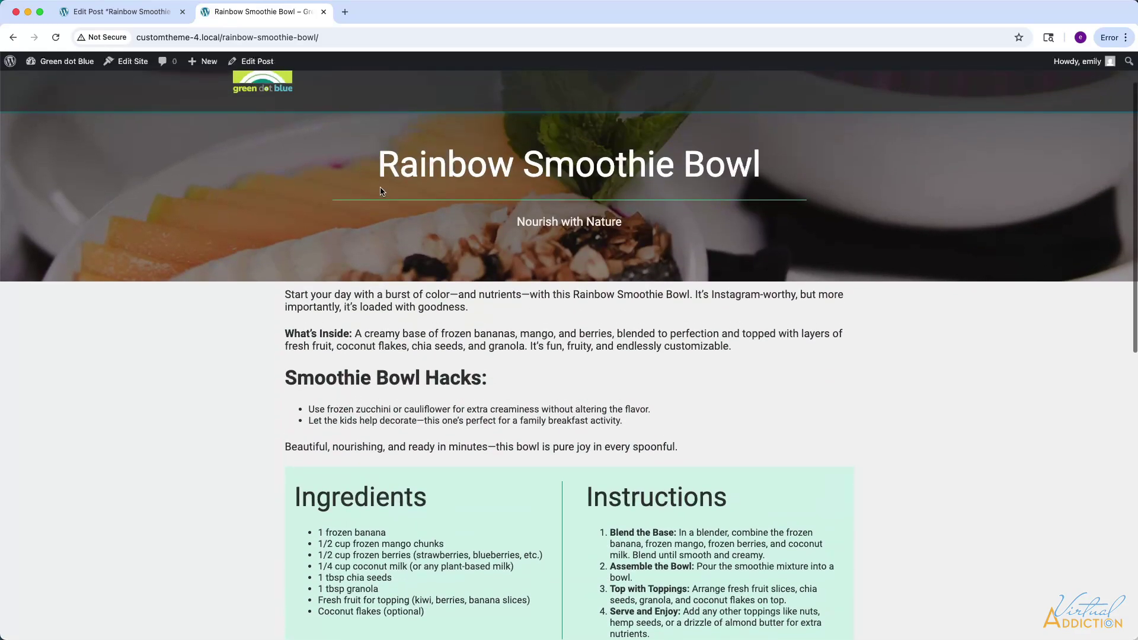
Return to the dashboard and open the Single Posts template in the site editor.
click(151, 13)
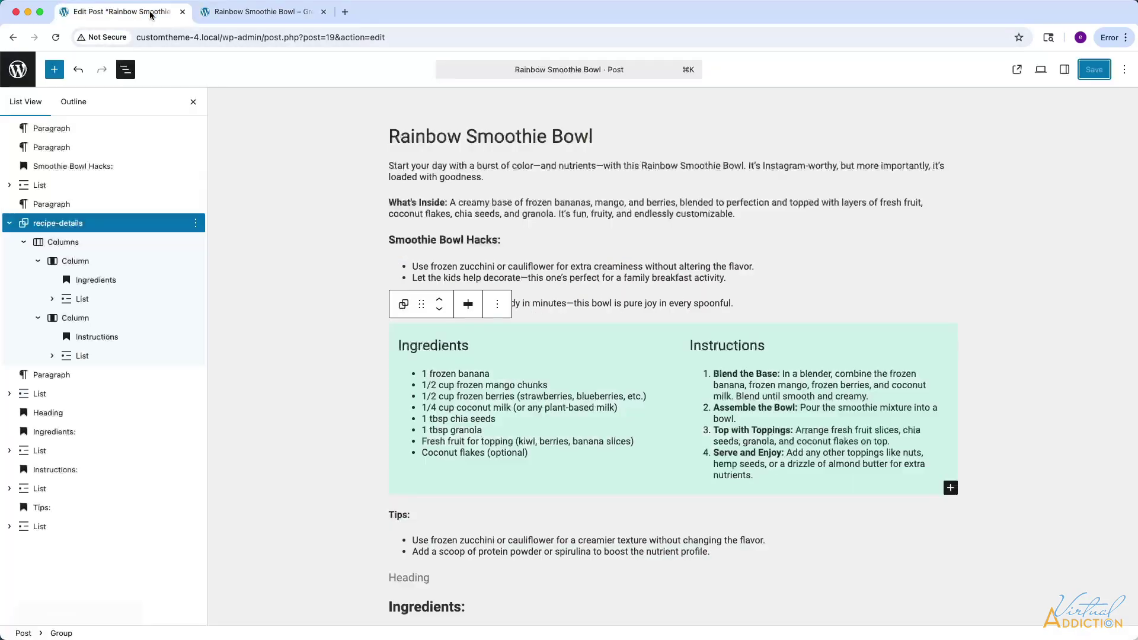
click(18, 69)
mouse_move(50, 363)
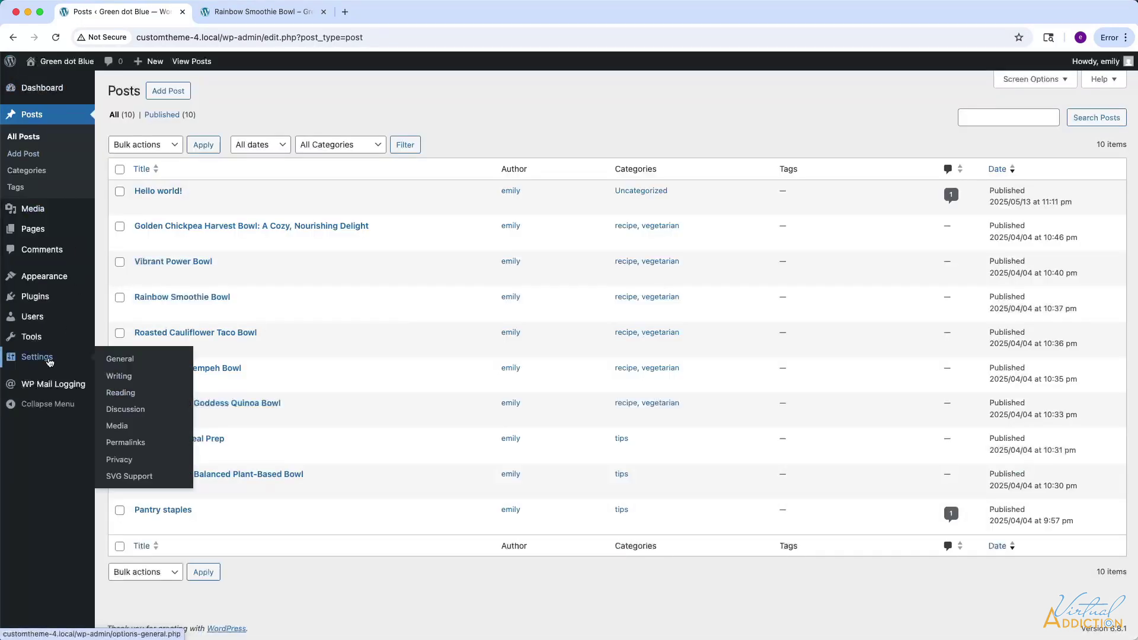
mouse_move(60, 278)
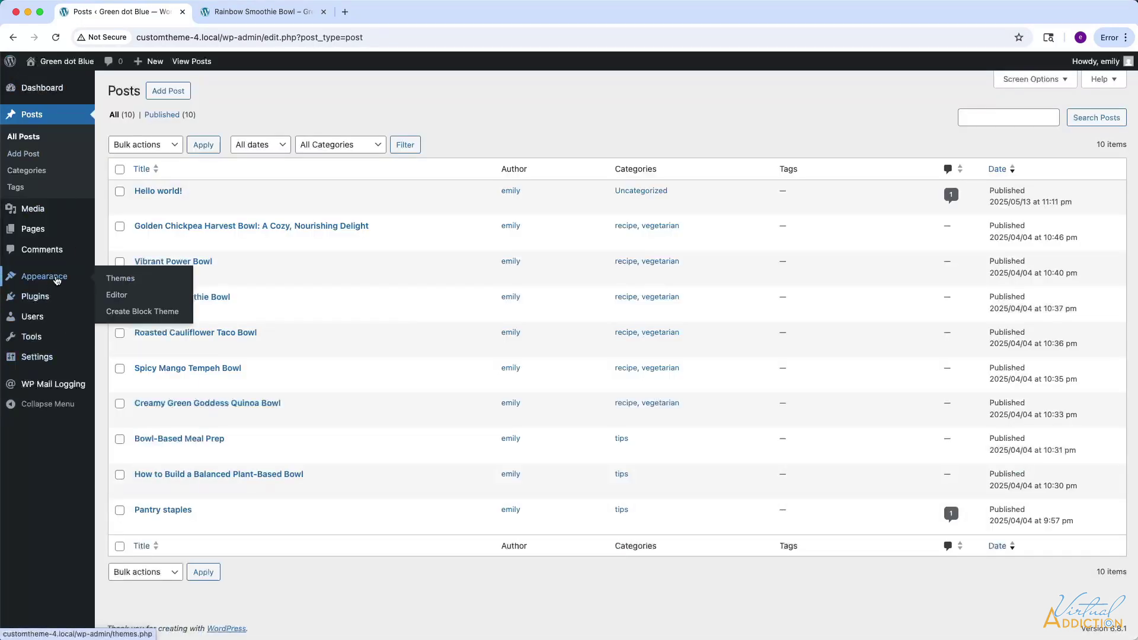
click(117, 296)
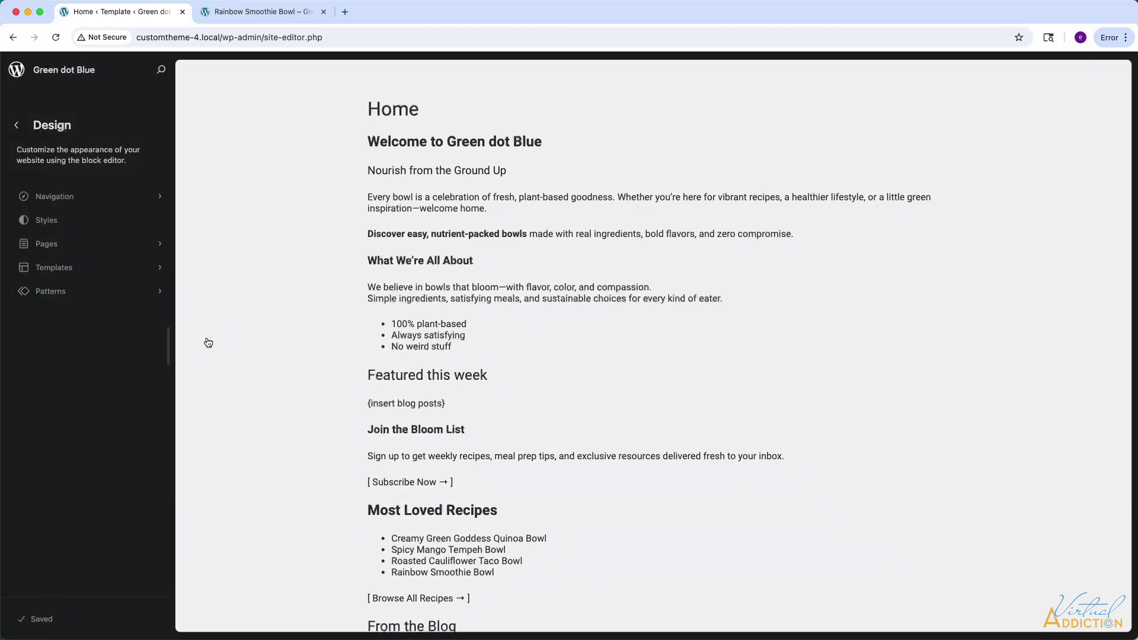
click(53, 267)
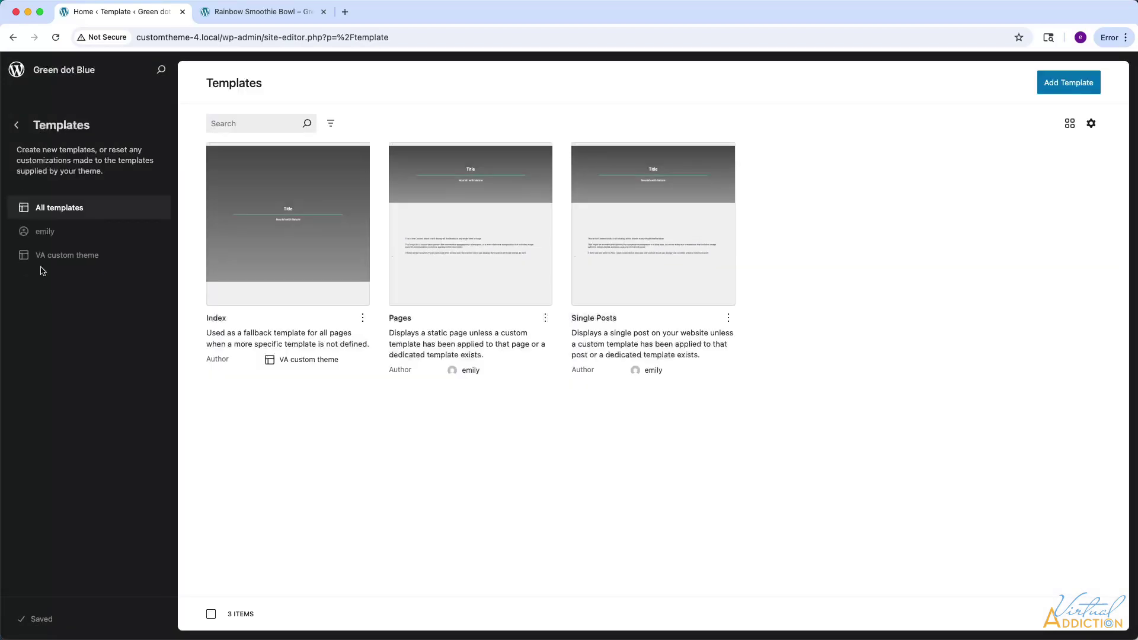
click(633, 271)
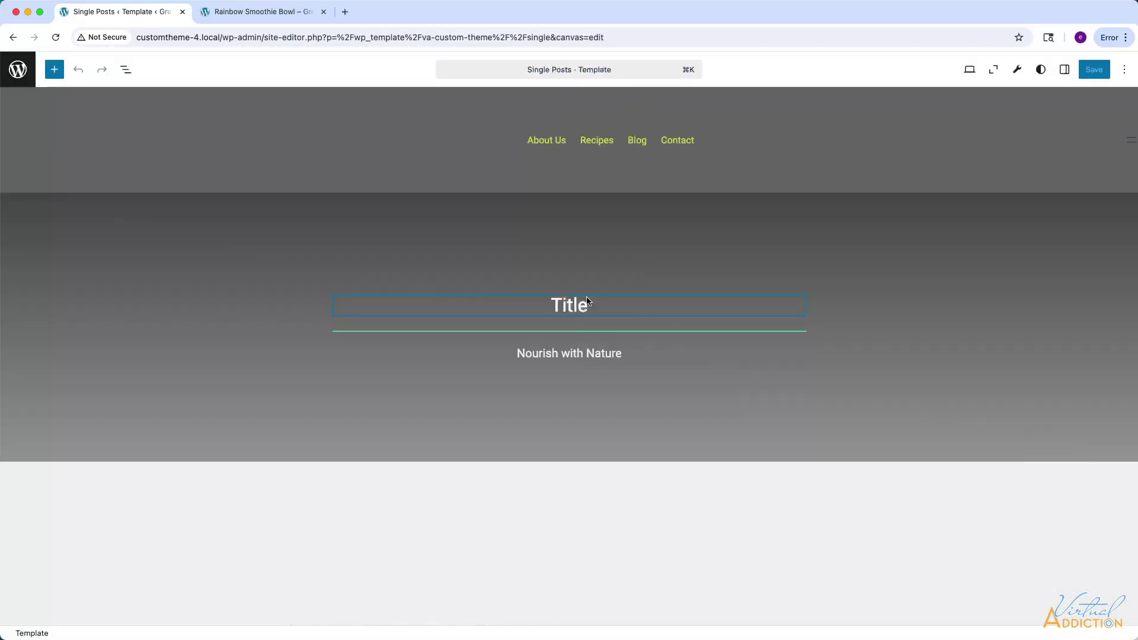
Add a Columns block with two equal columns after the Content block inside the template's Group.
scroll(401, 413, down, 5)
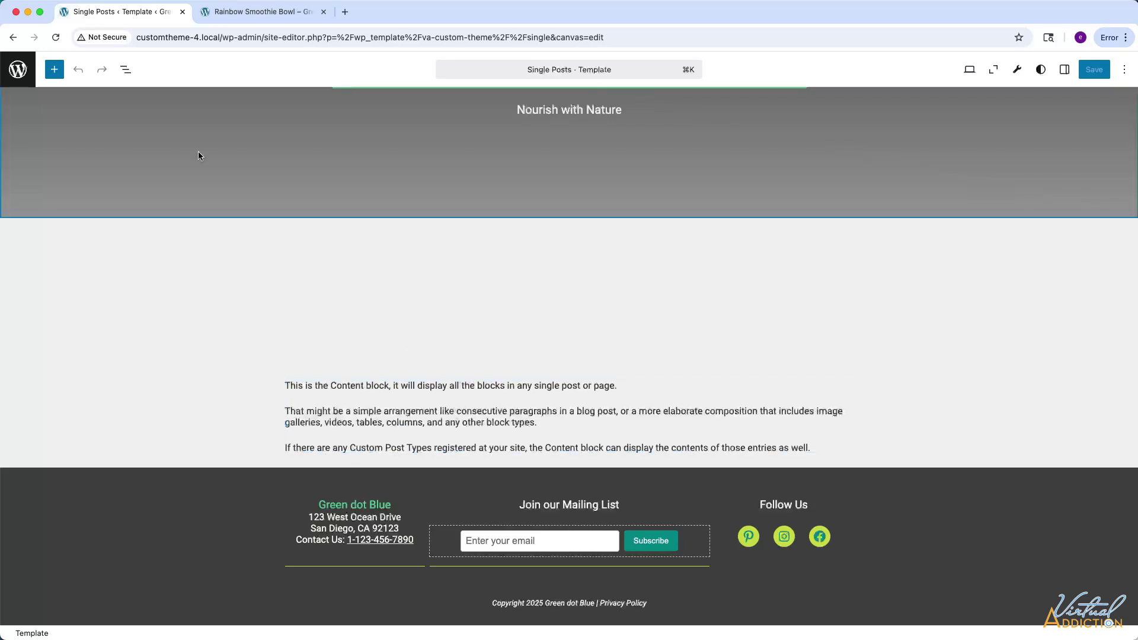
click(125, 69)
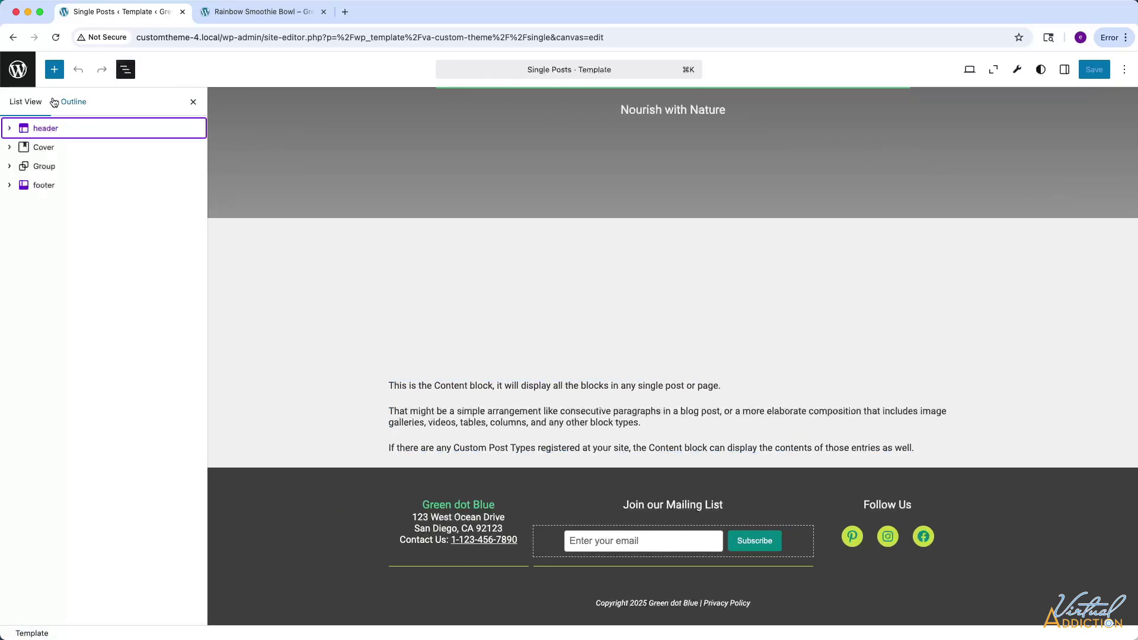
click(9, 169)
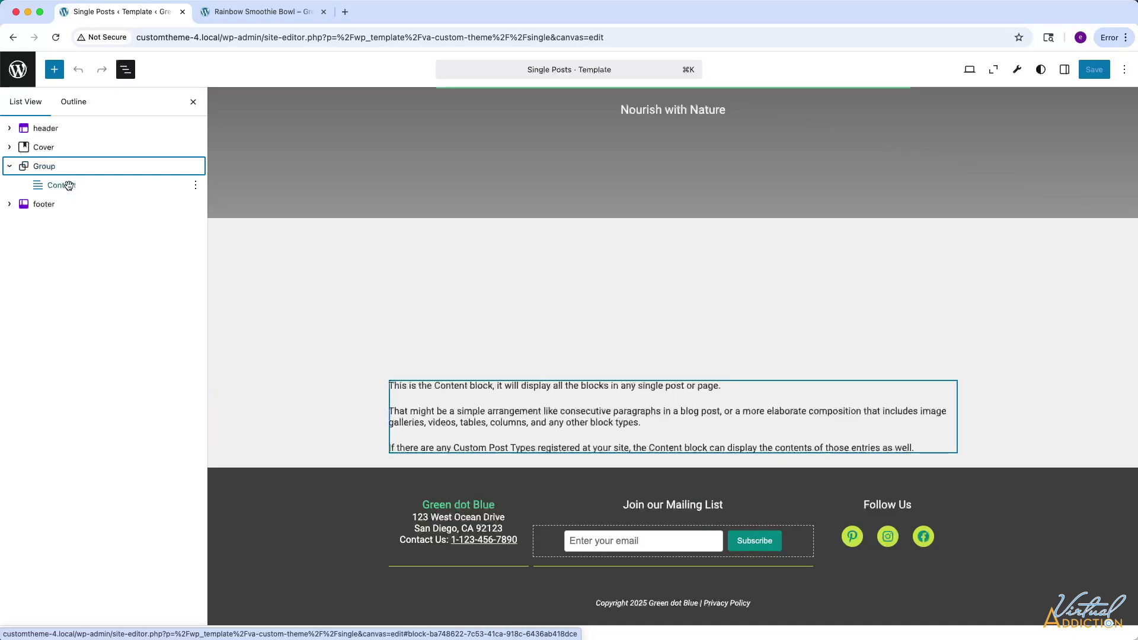
click(195, 186)
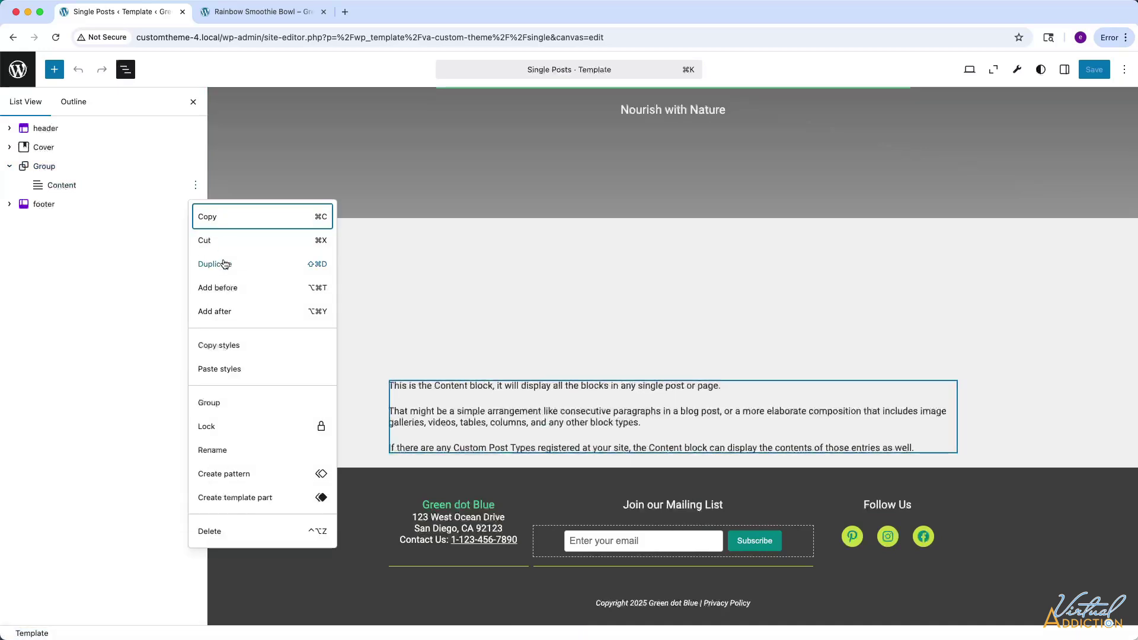
click(218, 311)
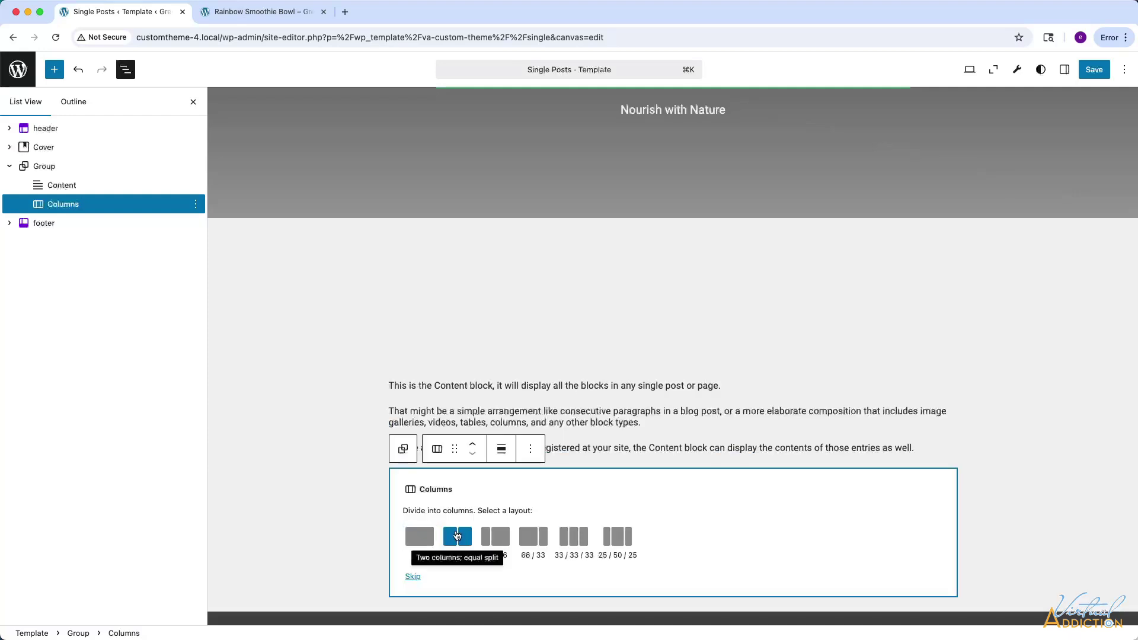
click(457, 534)
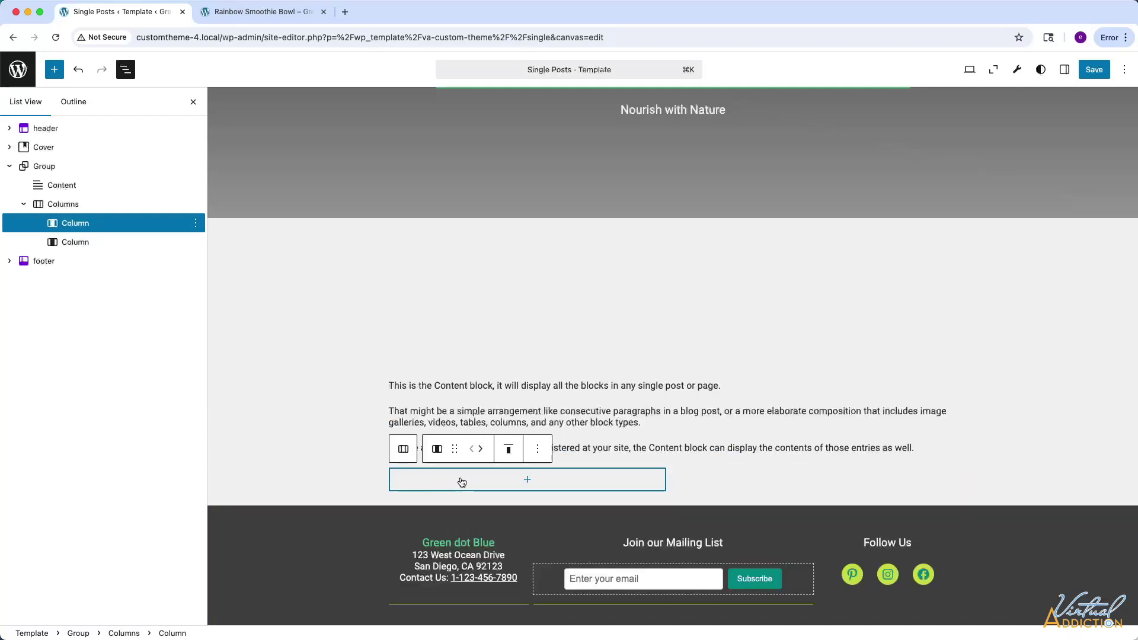
Insert a Previous Post block into the first of the two new columns.
click(527, 480)
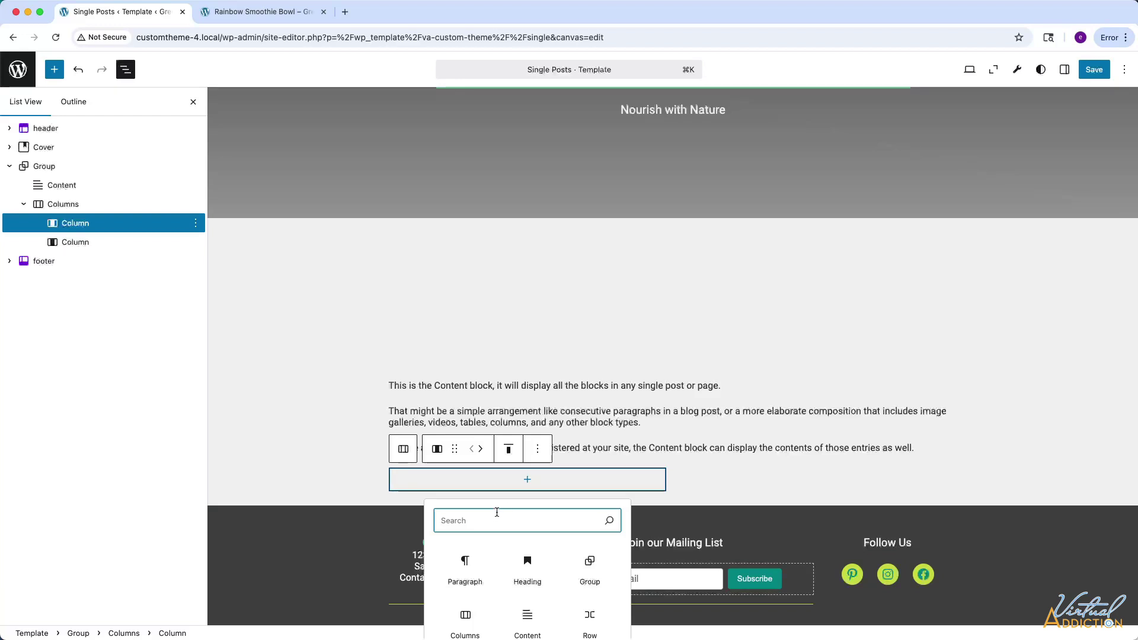
text(prev)
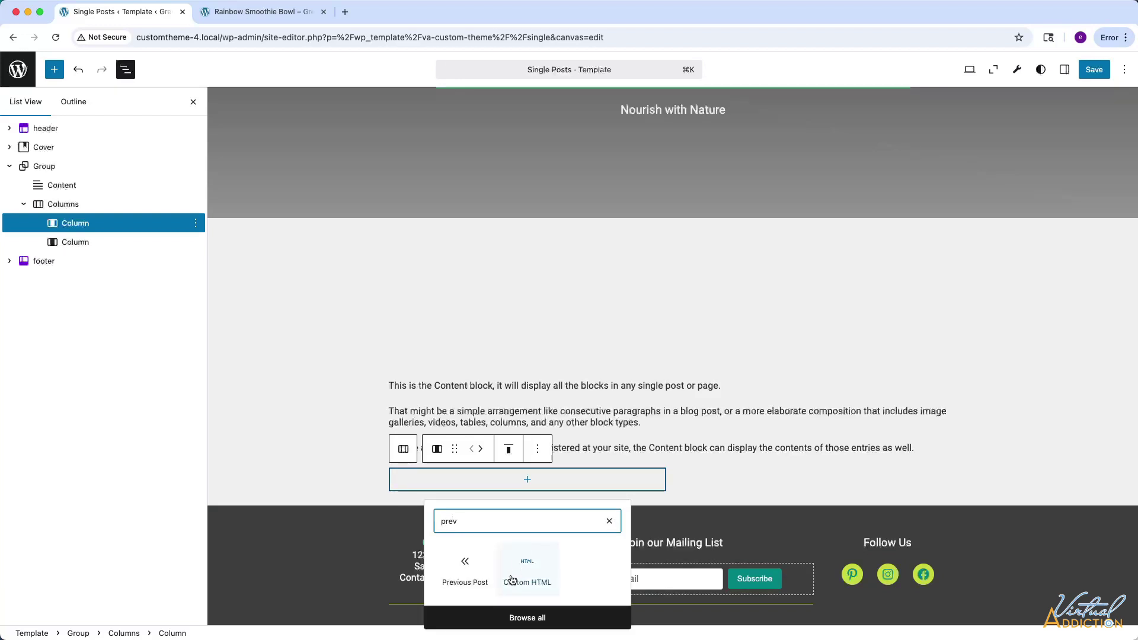
click(465, 566)
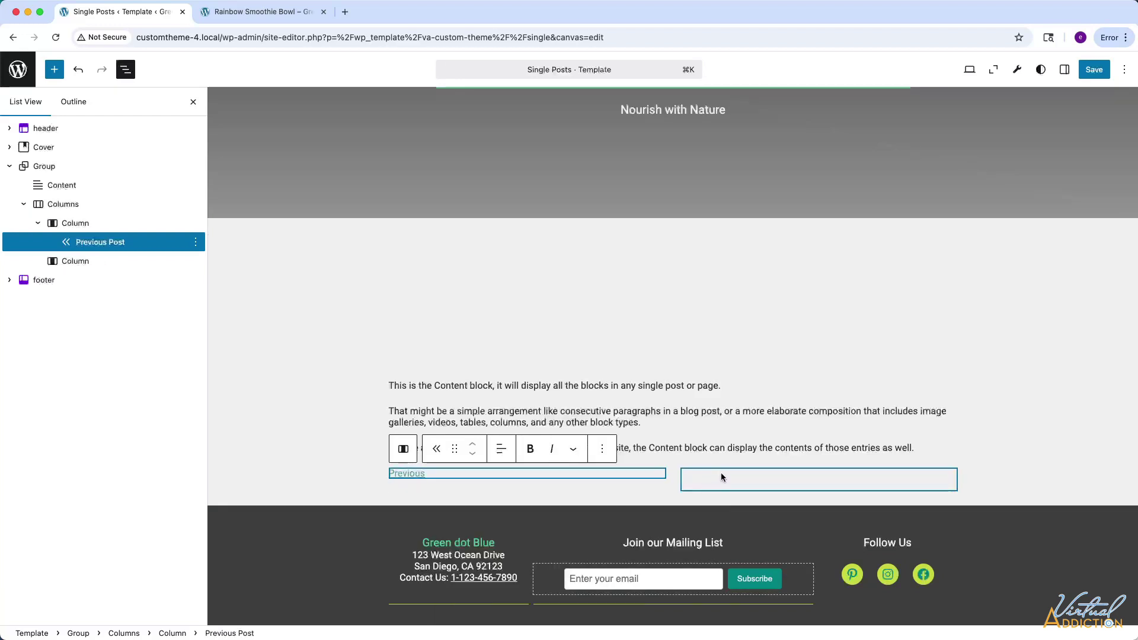
Insert a Next Post block into the second, empty column of the Columns block.
click(712, 477)
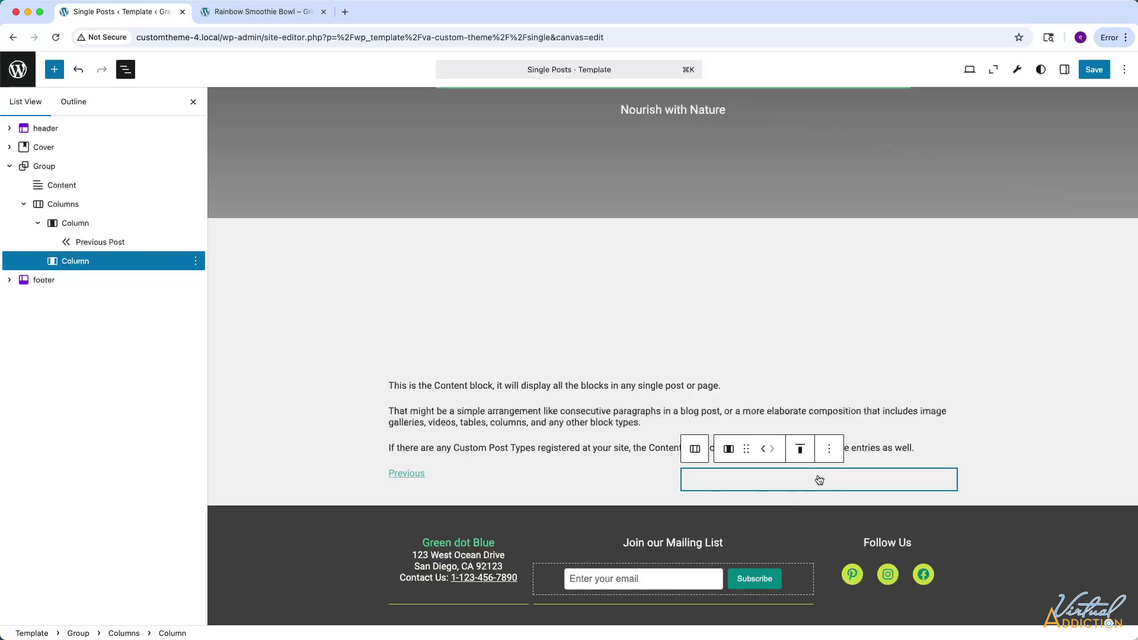
click(819, 479)
text(next)
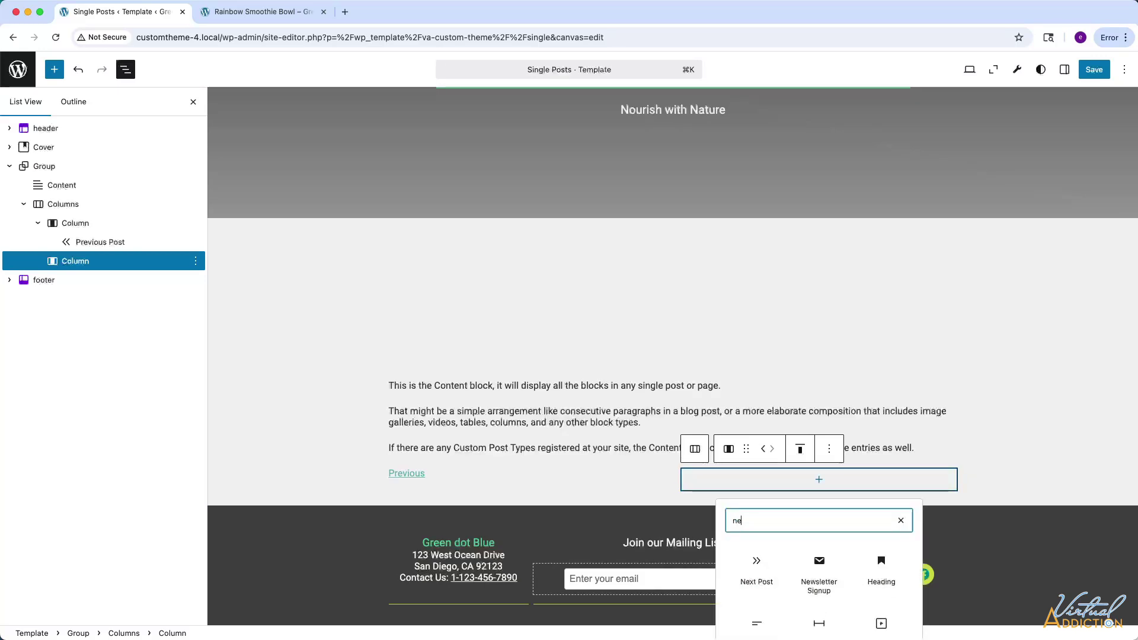
click(756, 569)
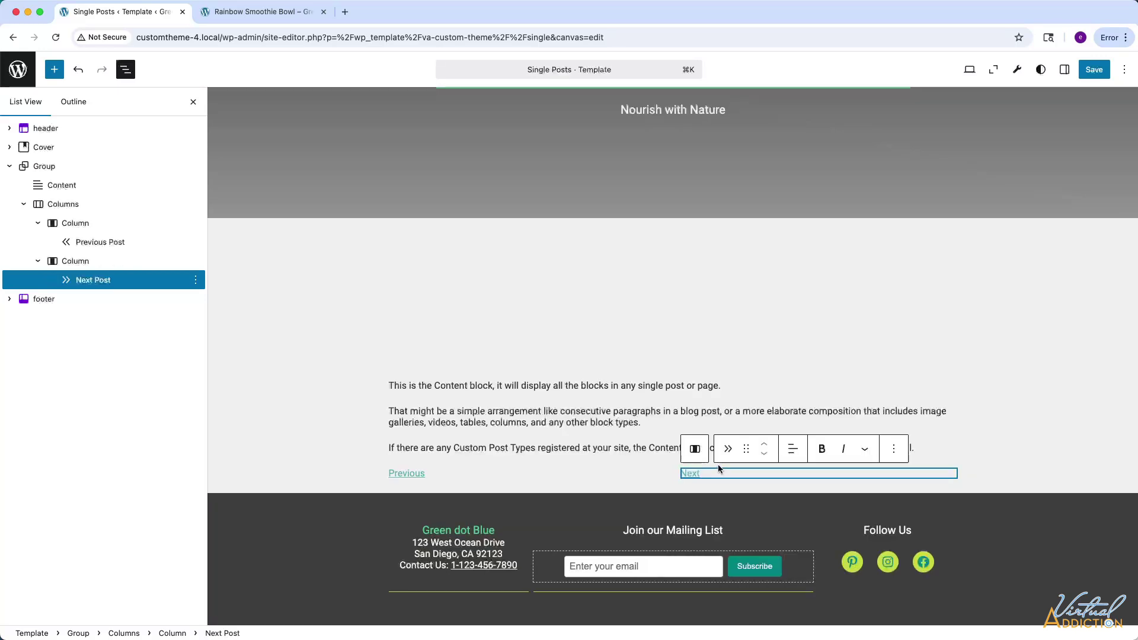
Align the Next Post link text to the right and save the Single Posts template.
click(791, 450)
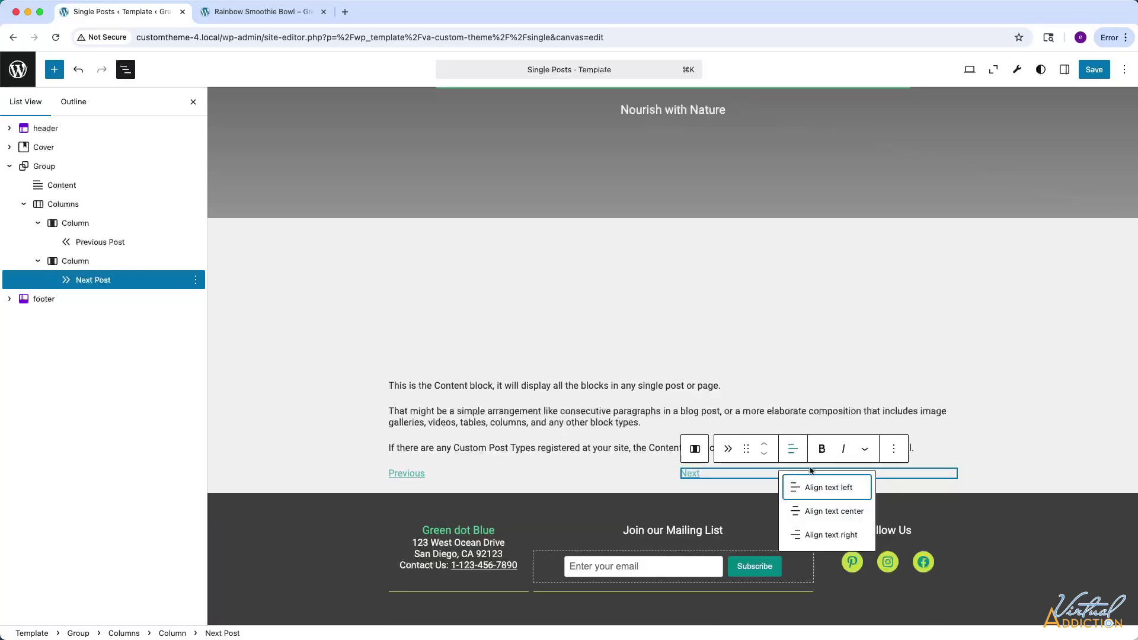
click(822, 535)
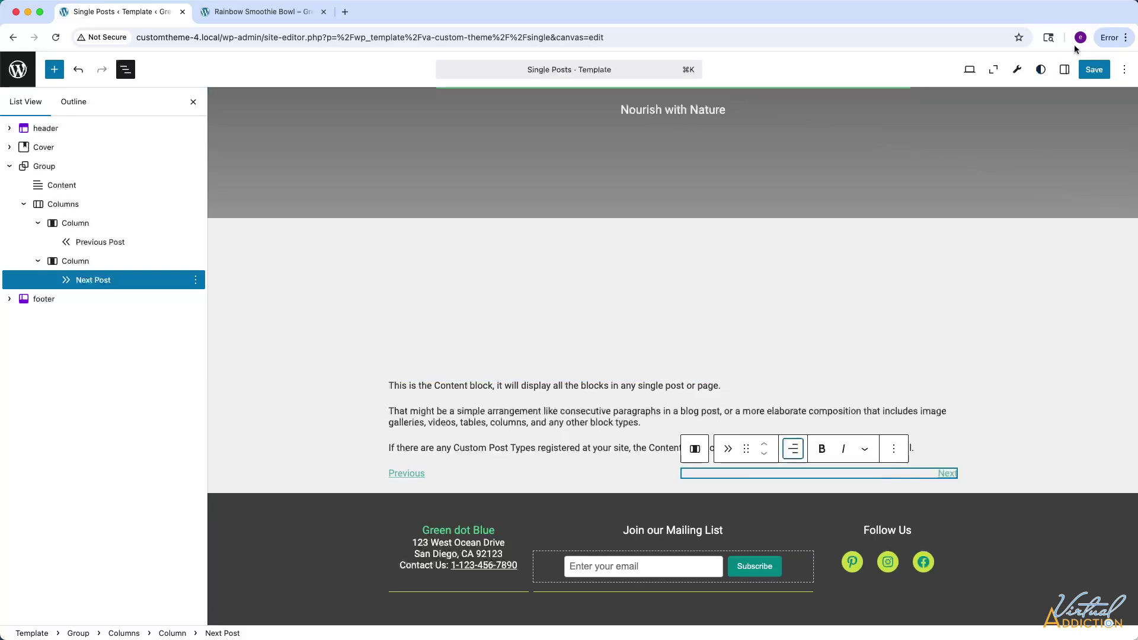
click(1094, 69)
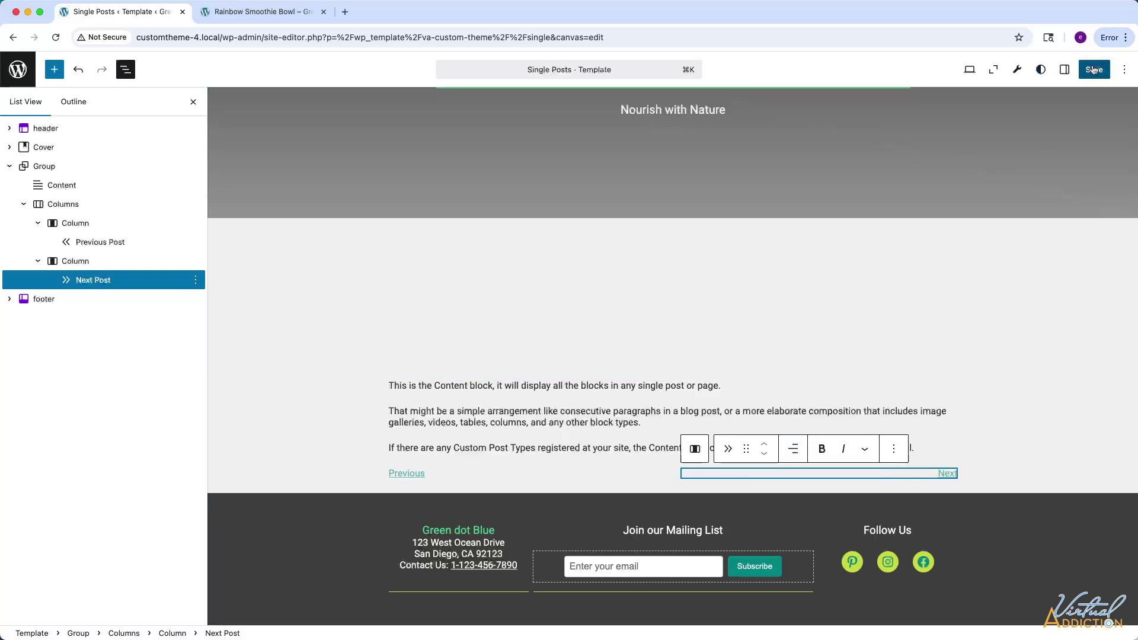
Test the Next link on the live Rainbow Smoothie Bowl post, then return from Vibrant Power Bowl with its Previous link.
click(243, 16)
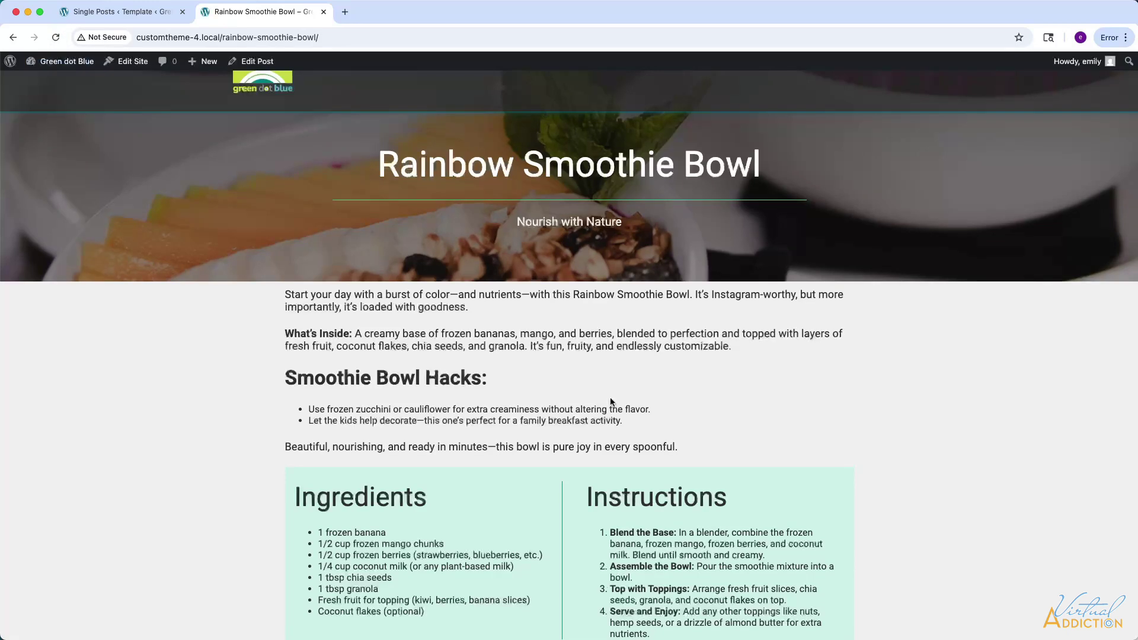
scroll(612, 402, down, 15)
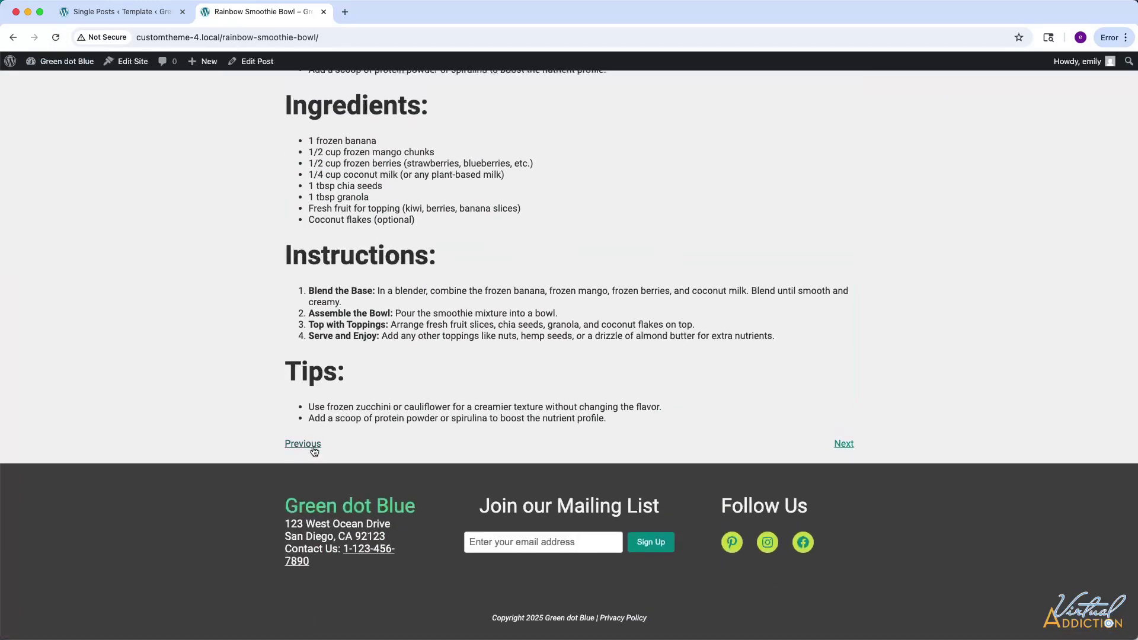
click(841, 445)
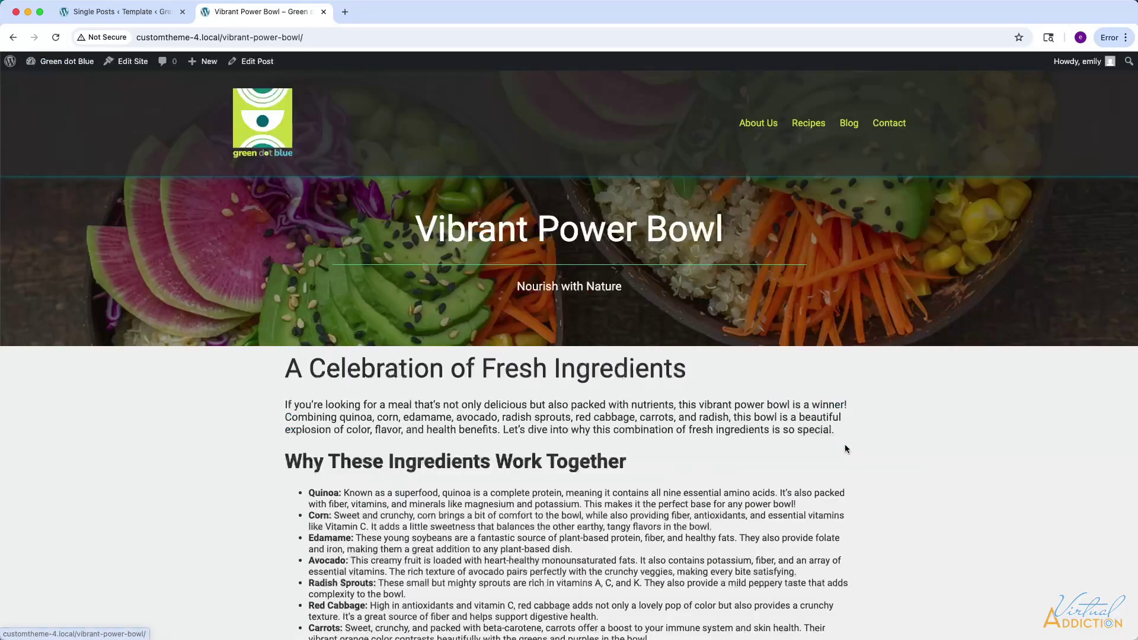
scroll(806, 438, down, 7)
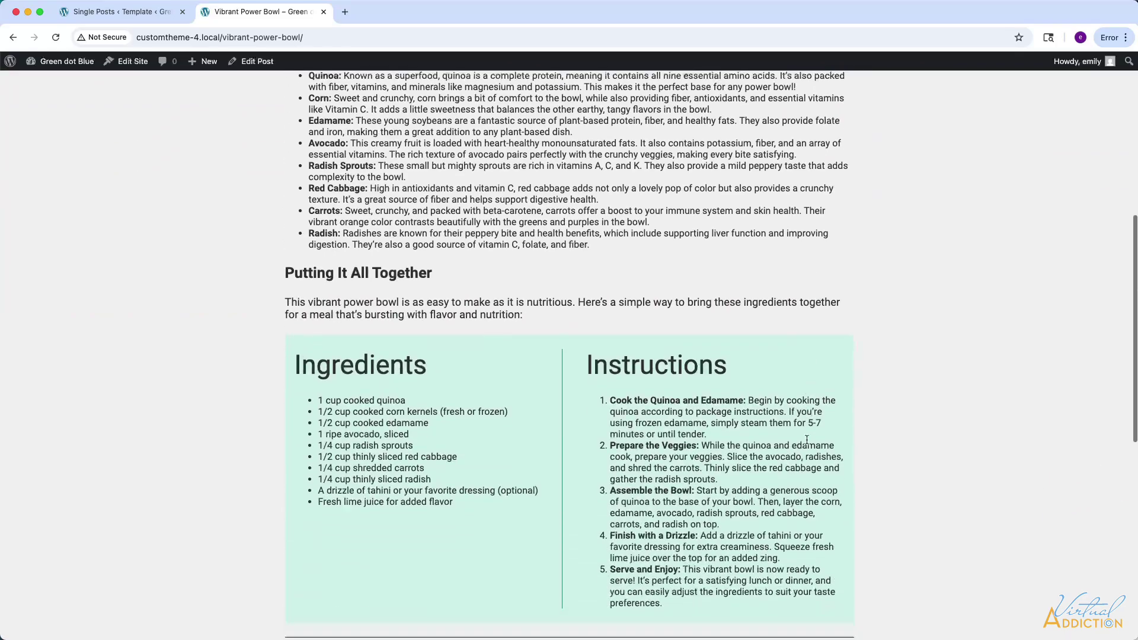
scroll(806, 440, down, 10)
click(301, 444)
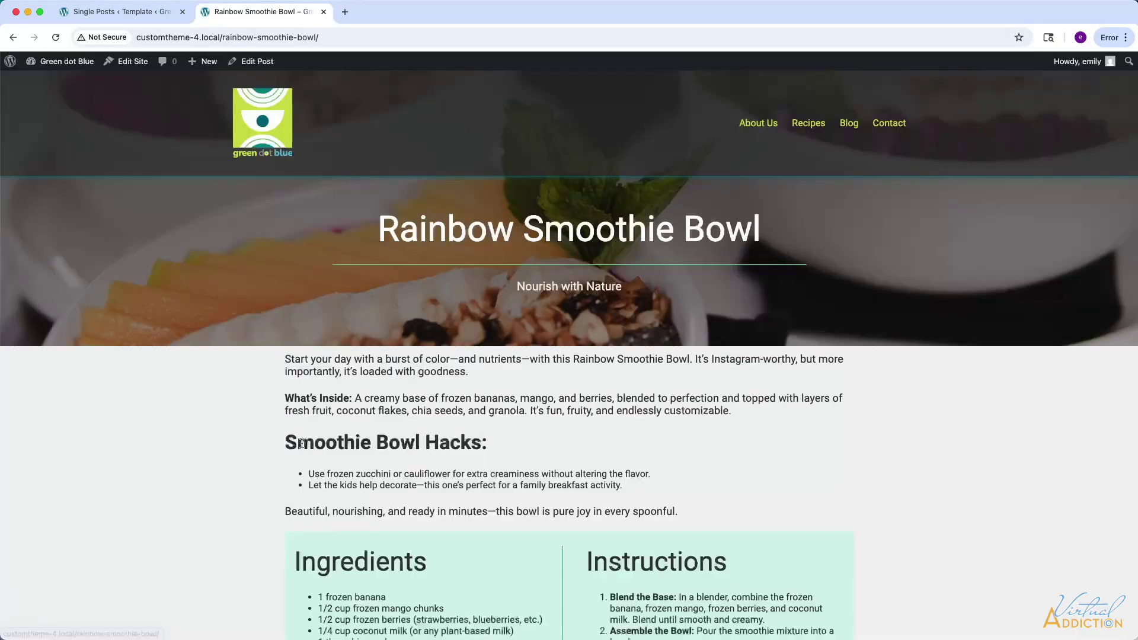
Follow the Previous link to the Roasted Cauliflower Taco Bowl post and inspect how its opening text sits against the hero image.
scroll(301, 444, down, 15)
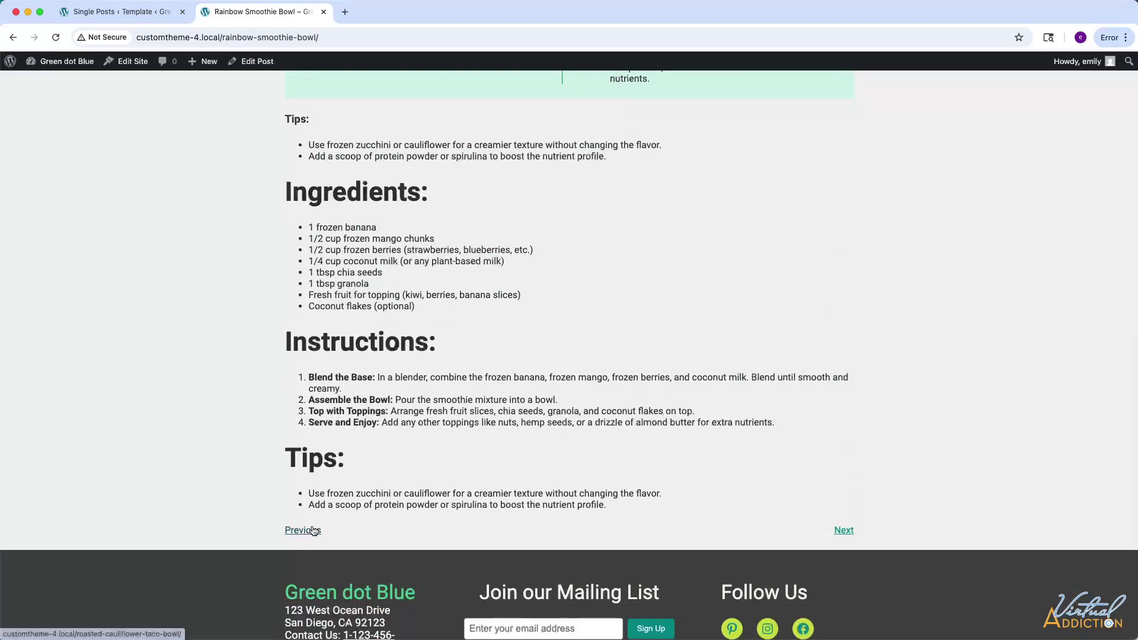
click(312, 530)
scroll(391, 495, down, 10)
scroll(396, 382, up, 5)
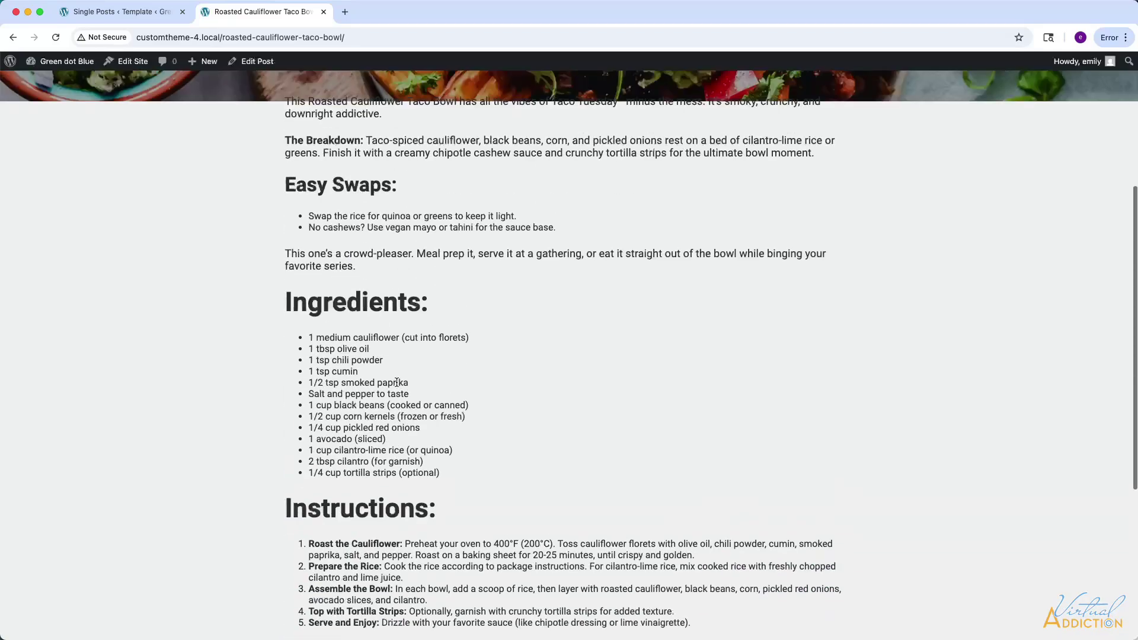
scroll(396, 382, up, 5)
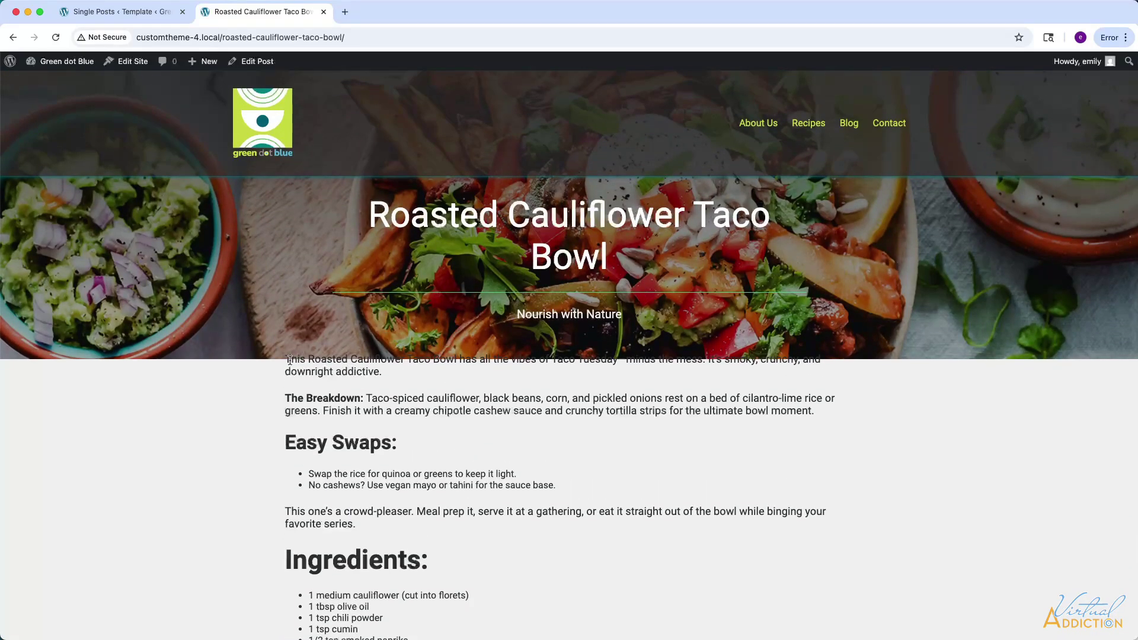
drag(286, 359, 430, 426)
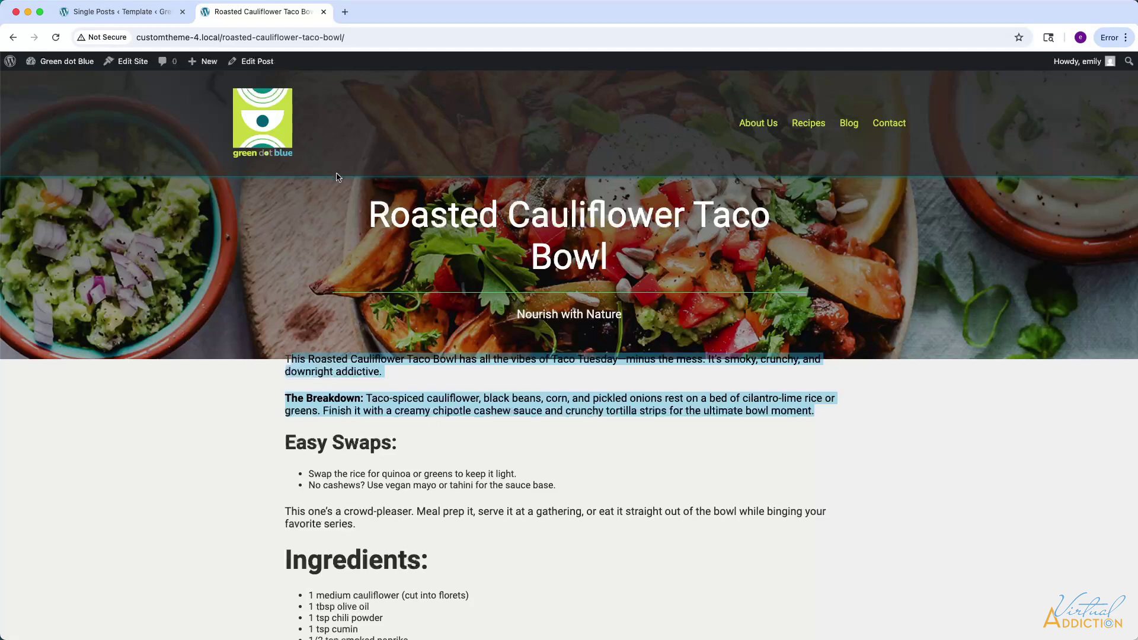
Set the top margin of the Single Posts template's Group block to 35 vh and save the template.
click(142, 13)
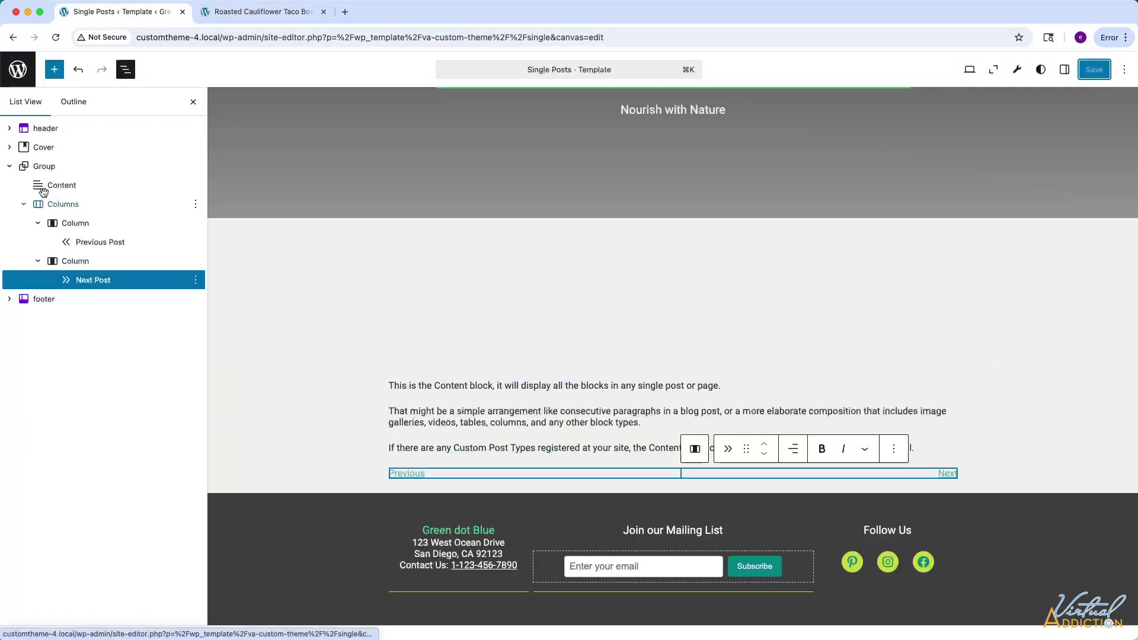
click(44, 166)
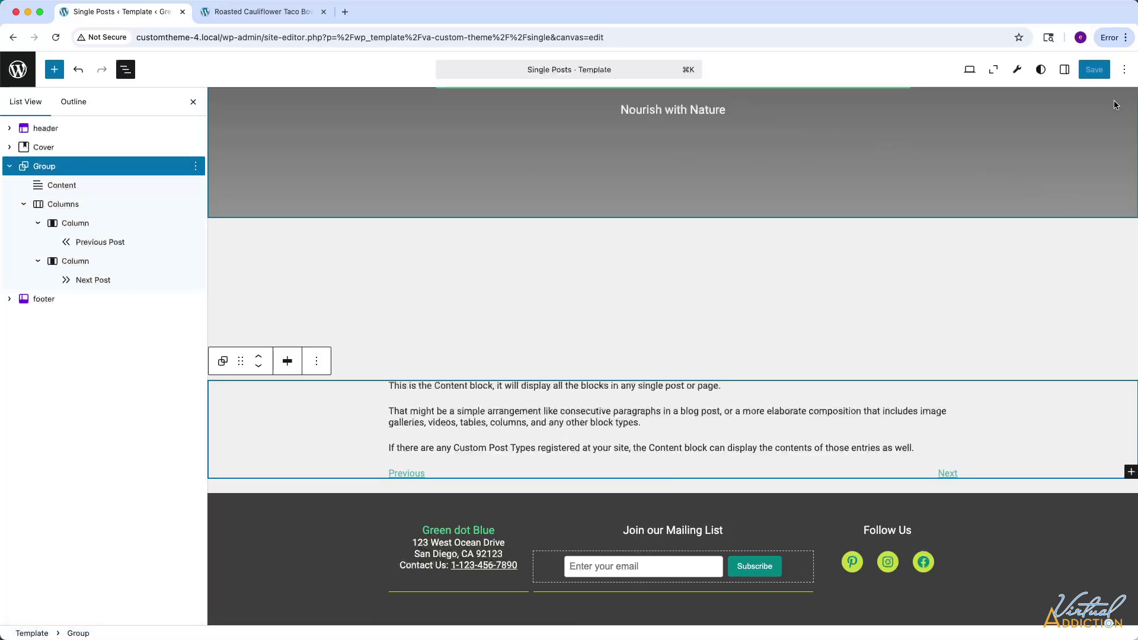
click(1061, 73)
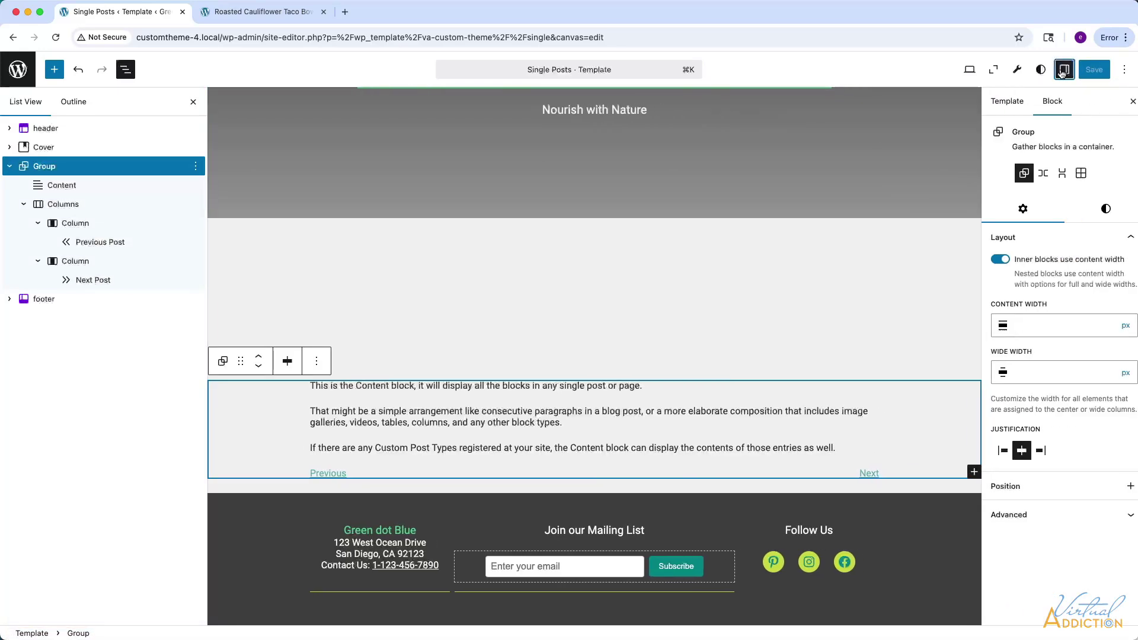
click(1096, 209)
scroll(1007, 415, down, 4)
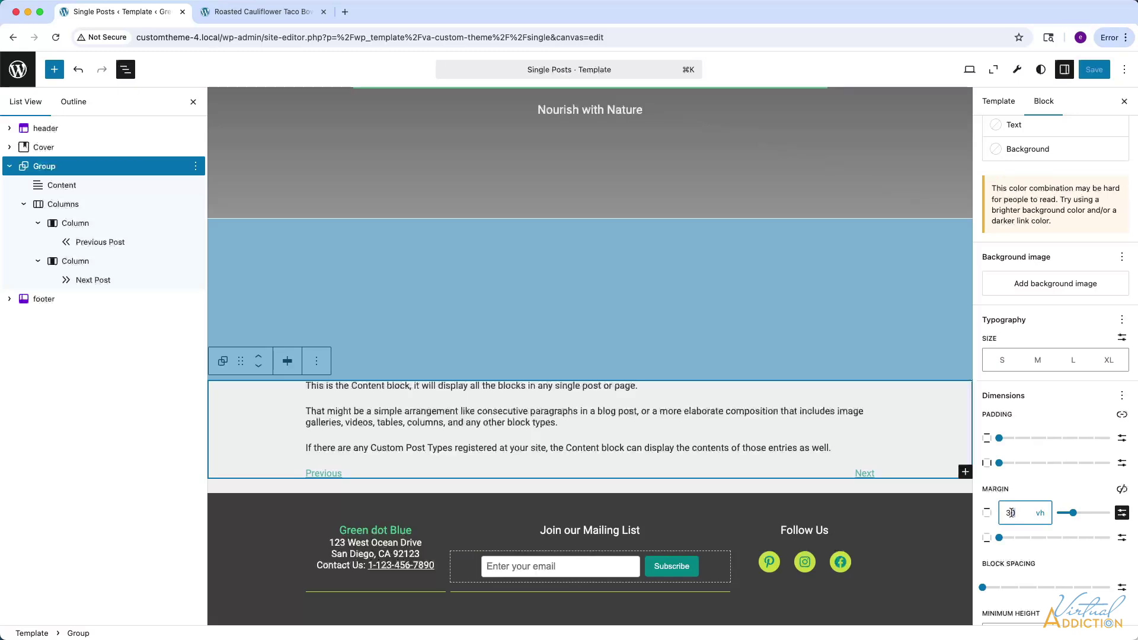
key(BackSpace)
text(5)
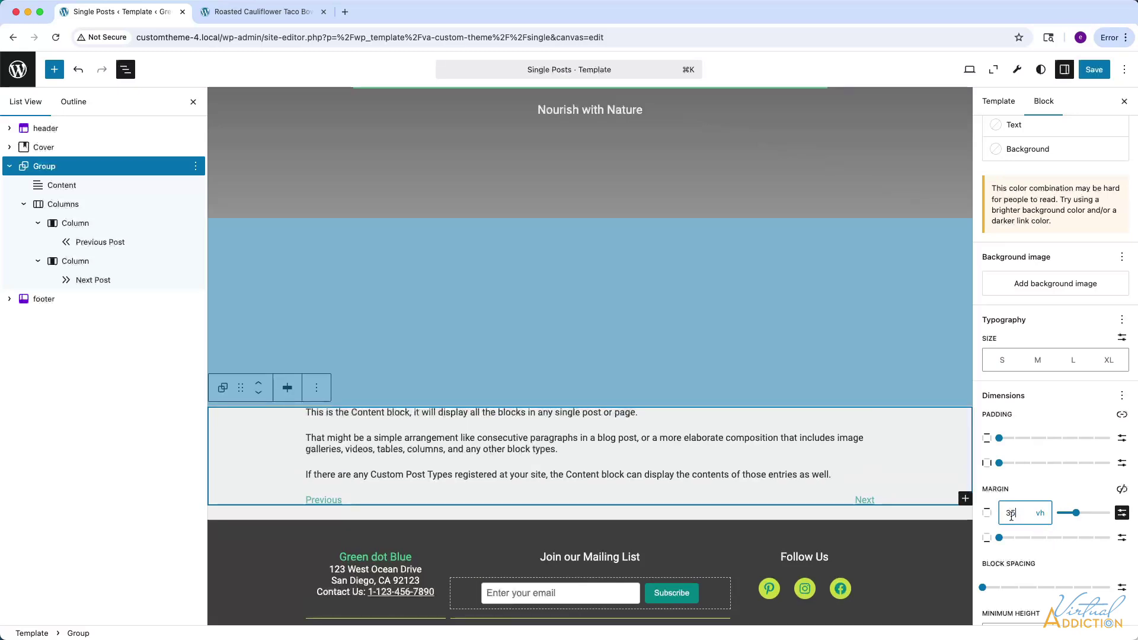
click(1095, 71)
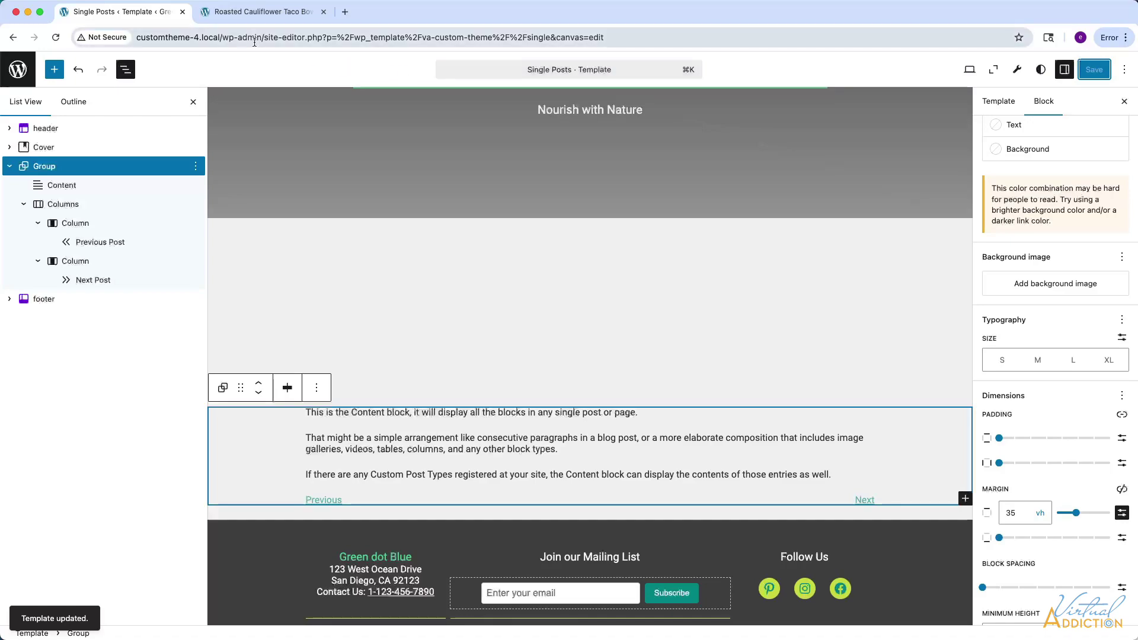
Reload the live Roasted Cauliflower Taco Bowl post and check the spacing below the hero and the post navigation links.
click(250, 13)
click(54, 39)
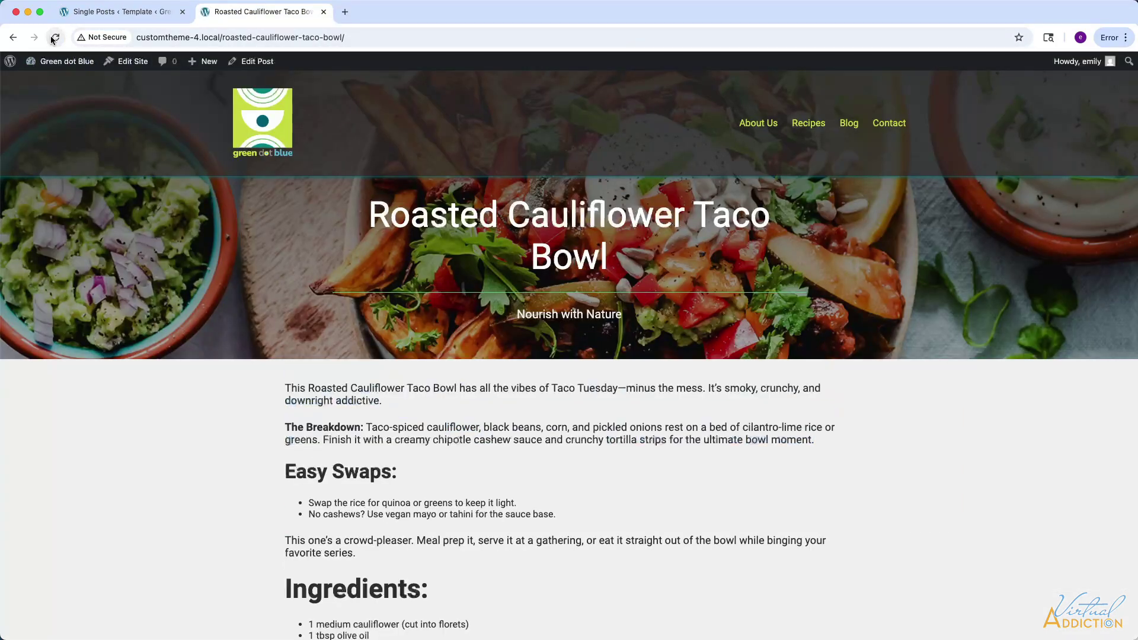
scroll(480, 442, down, 10)
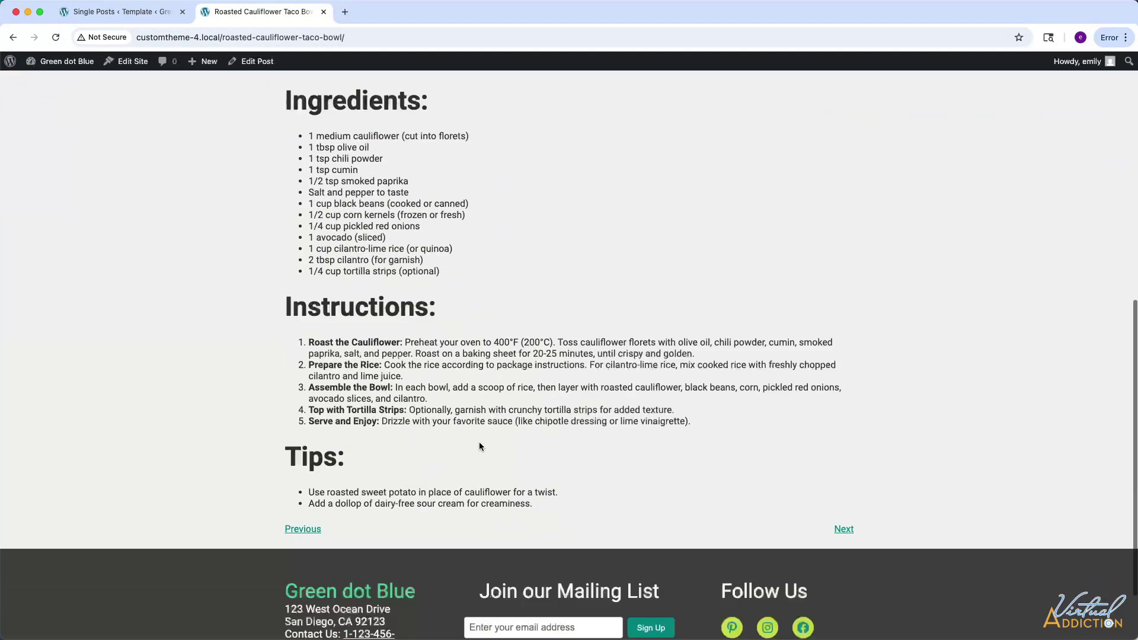
scroll(640, 375, up, 10)
scroll(640, 375, down, 10)
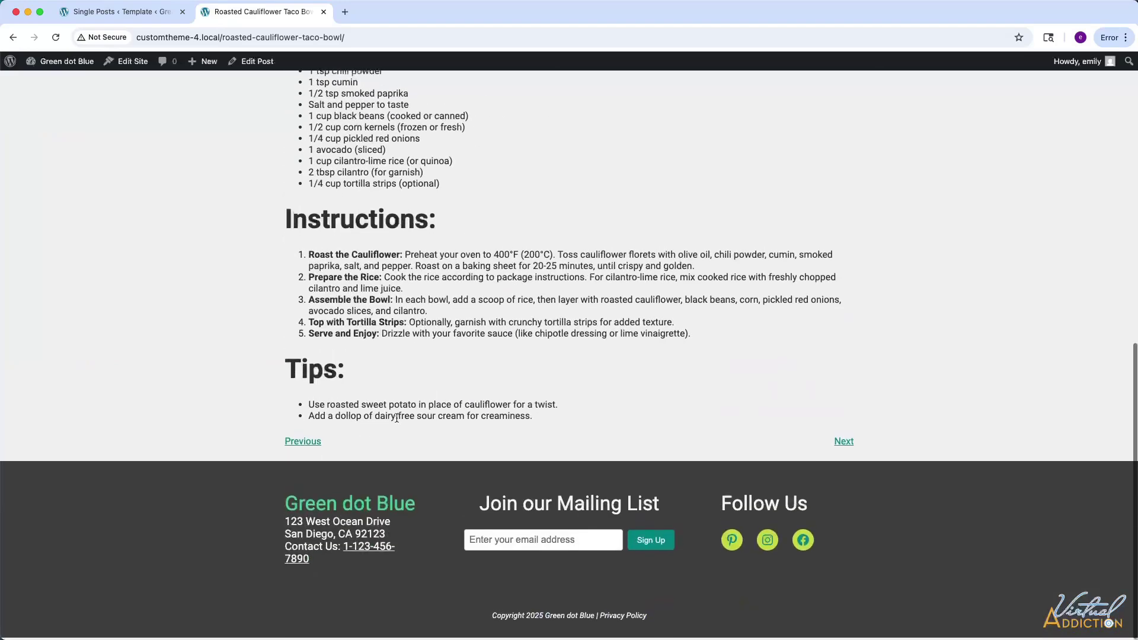
Follow the Previous links through Spicy Mango Tempeh Bowl to Creamy Green Goddess Quinoa Bowl, checking each post's layout.
click(300, 443)
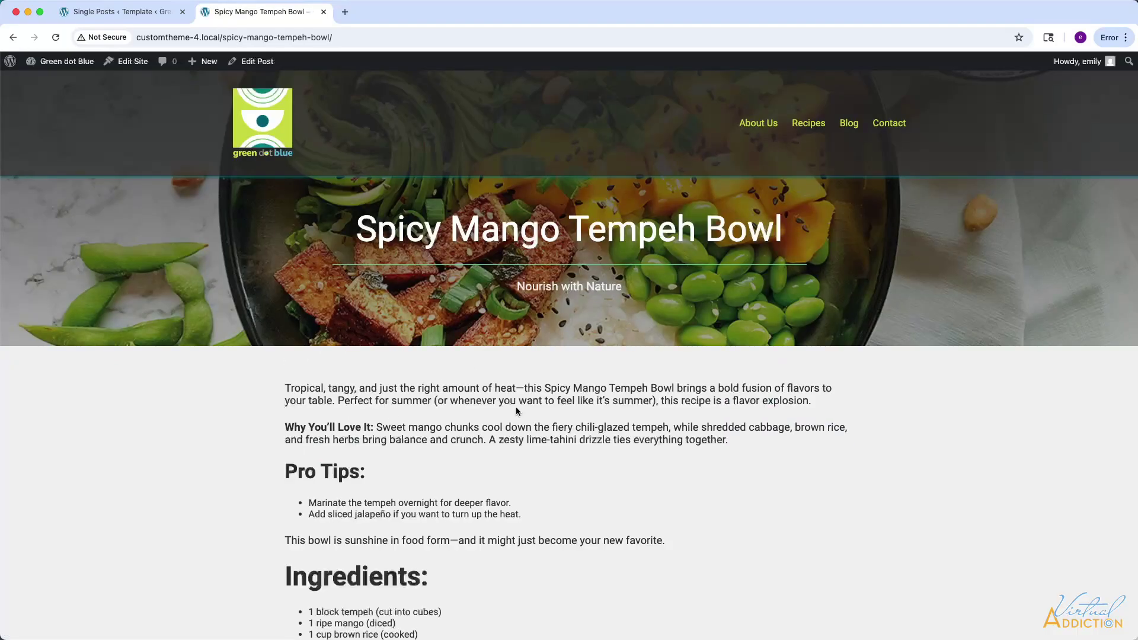
scroll(518, 413, down, 8)
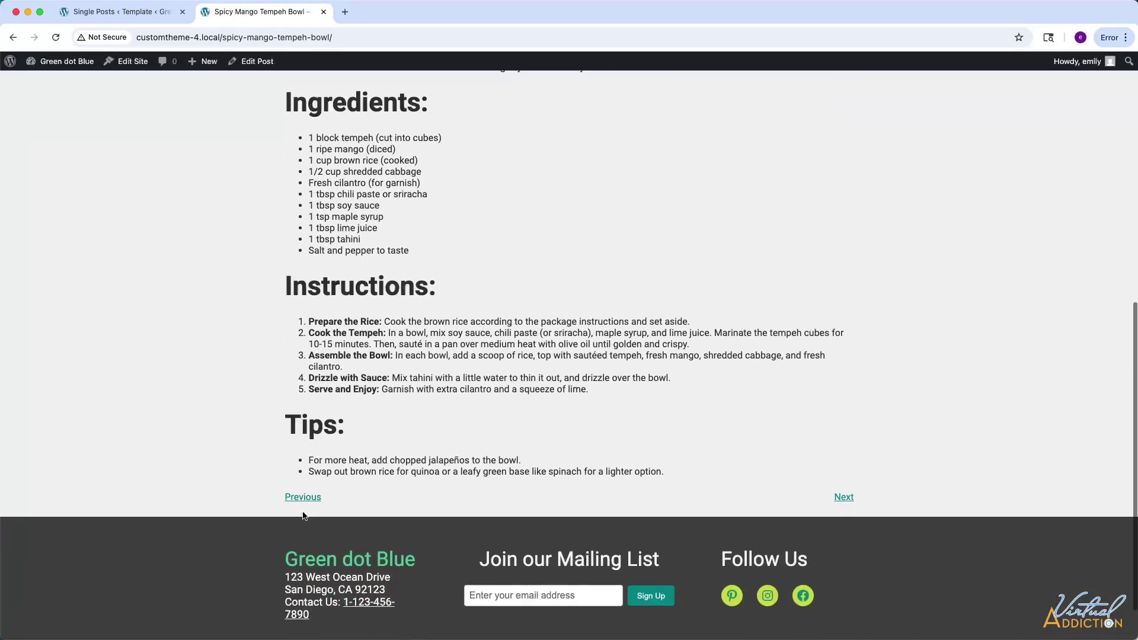
click(308, 495)
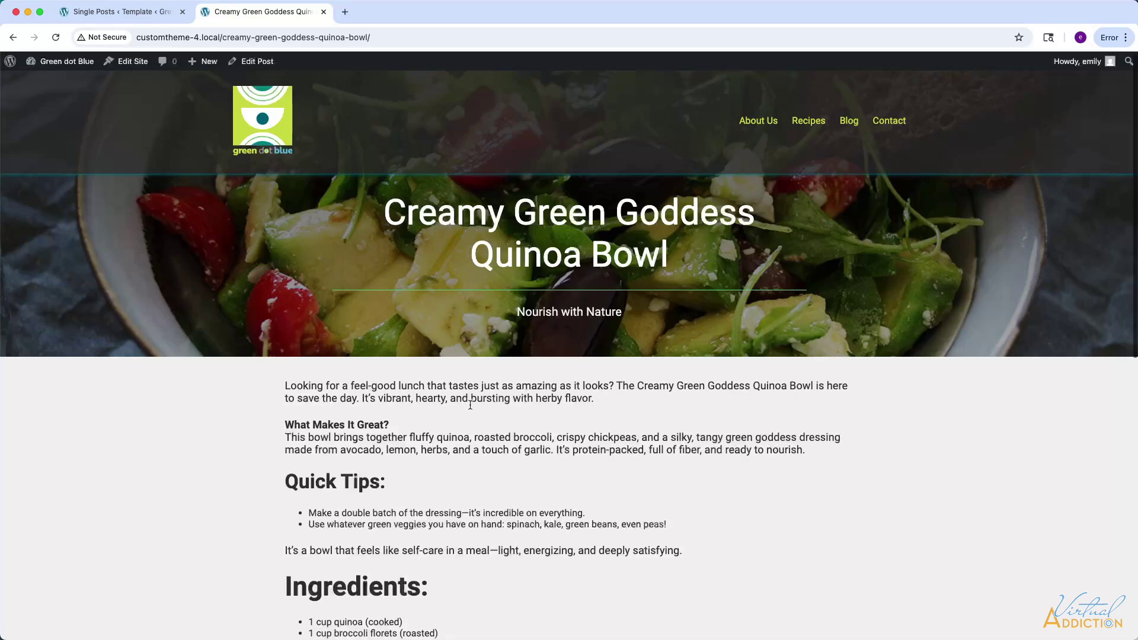
scroll(598, 382, down, 3)
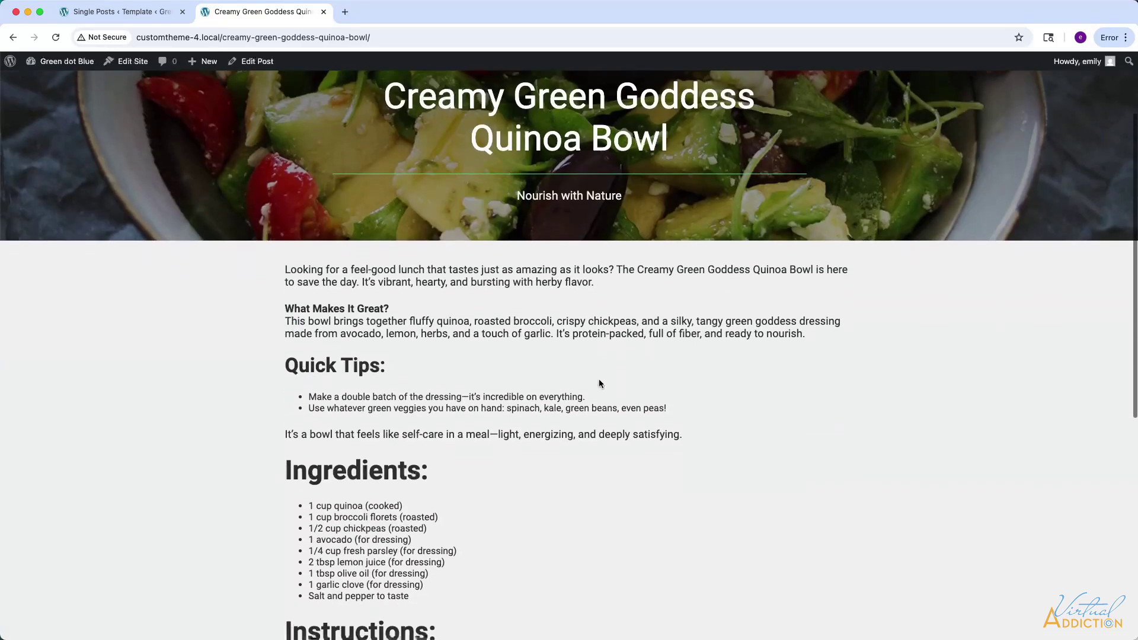